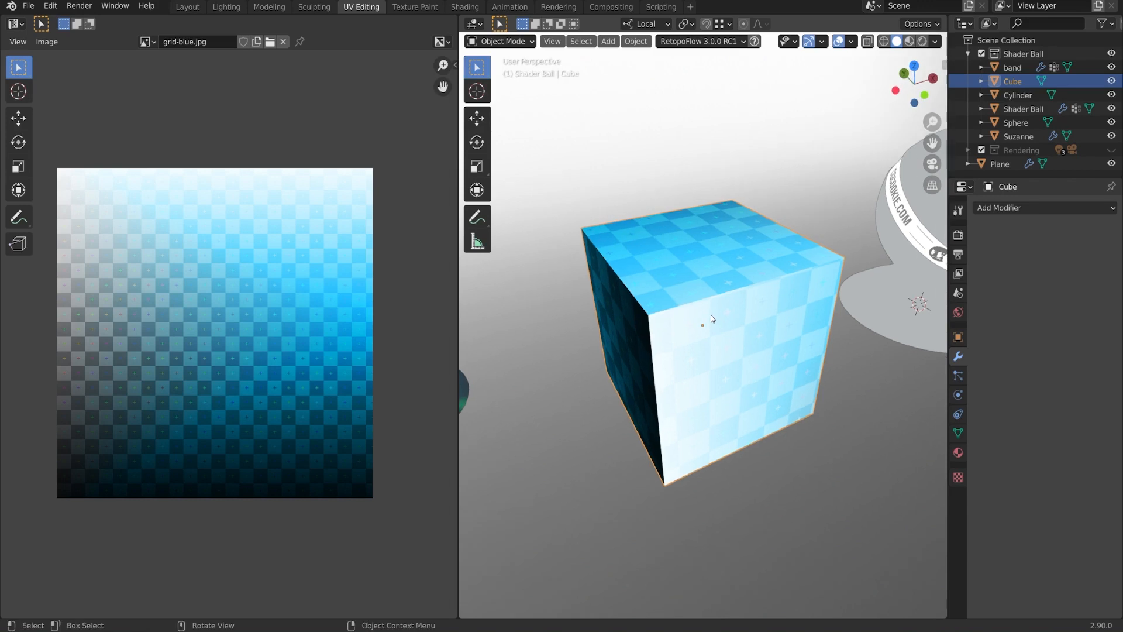
Isolate the grid-textured Cube in local view and enter Edit Mode.
{"action": "key", "text": "KP_Divide"}
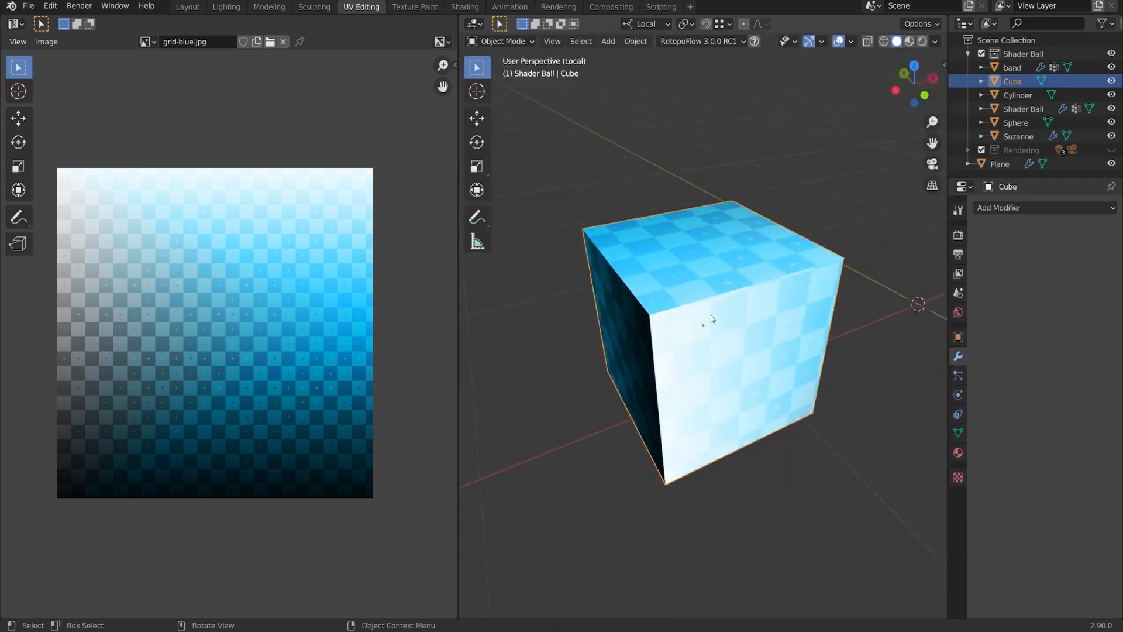
{"action": "middle_click_drag", "start_coordinate": [712, 318], "coordinate": [696, 378]}
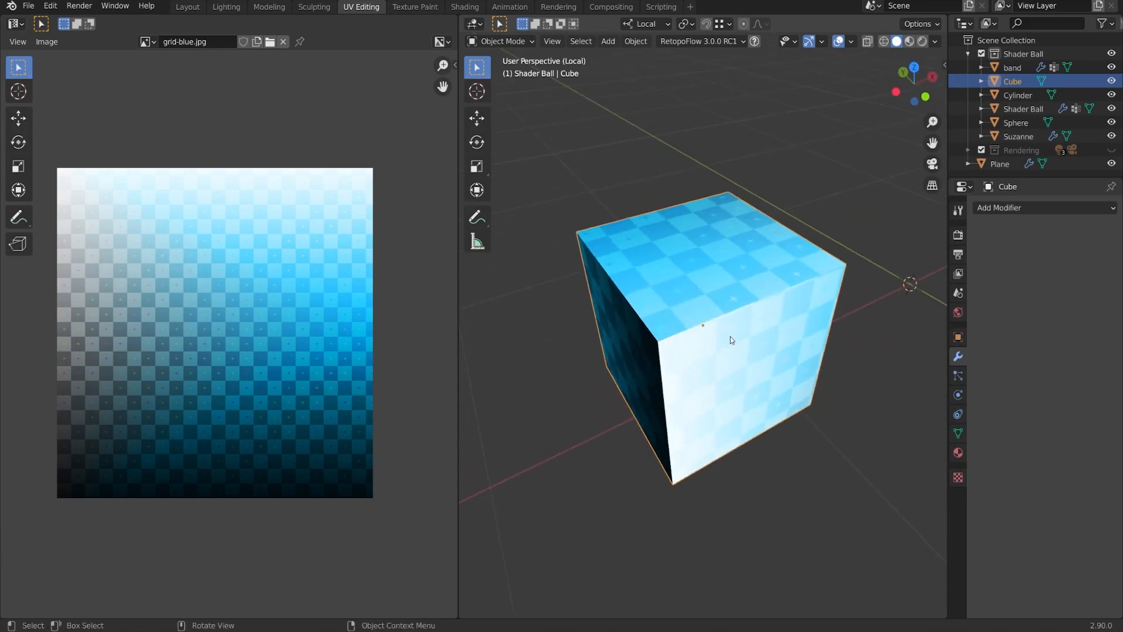
{"action": "key", "text": "Tab"}
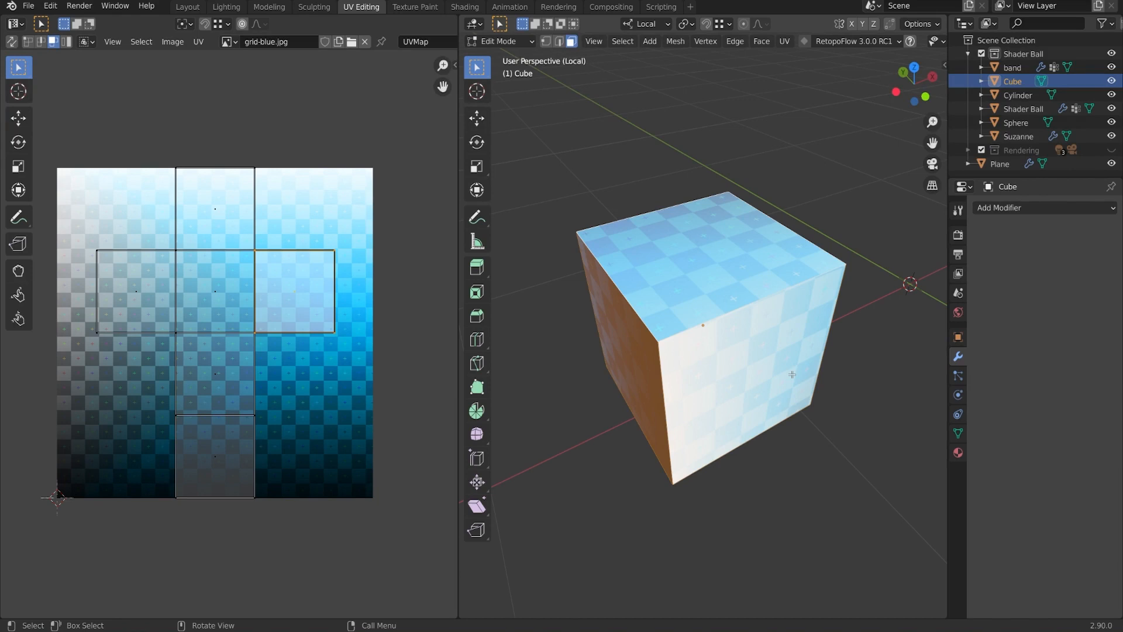
Add an off-centre vertical loop cut at factor 0.428 with Correct UVs enabled.
{"action": "middle_click_drag", "start_coordinate": [744, 327], "coordinate": [705, 338]}
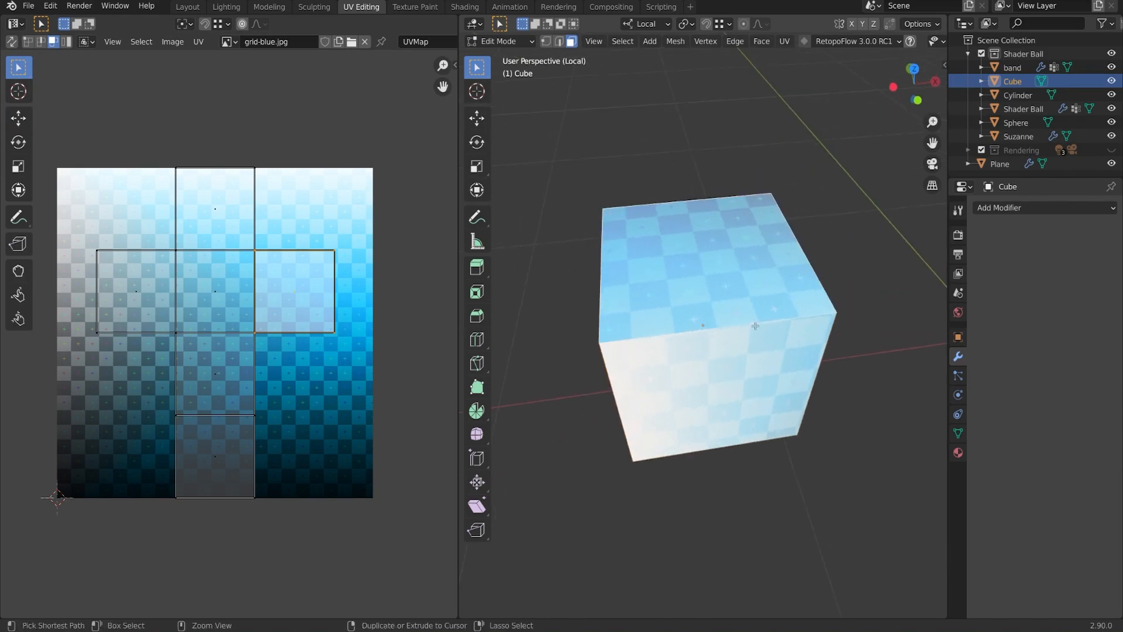
{"action": "key", "text": "ctrl+r"}
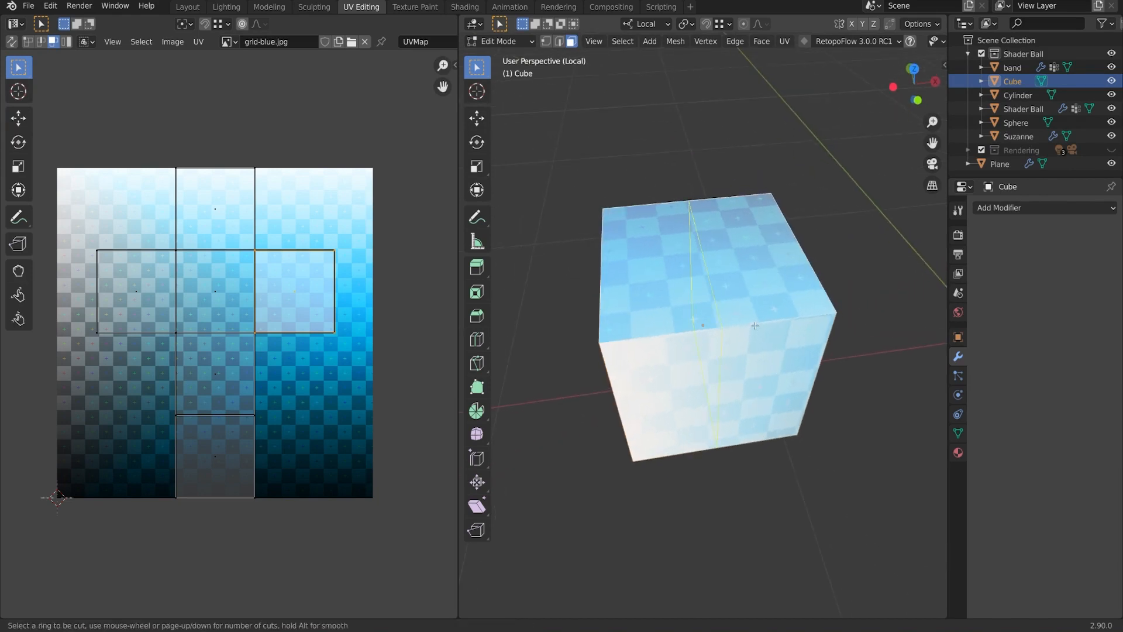
{"action": "left_click", "coordinate": [755, 325]}
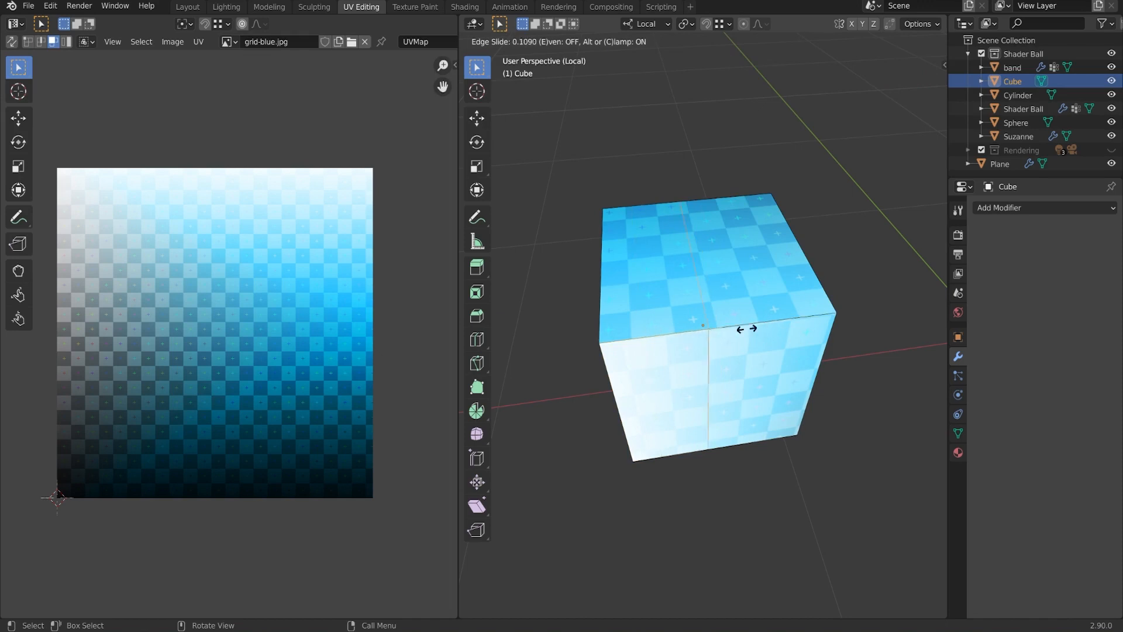
{"action": "left_click", "coordinate": [704, 332]}
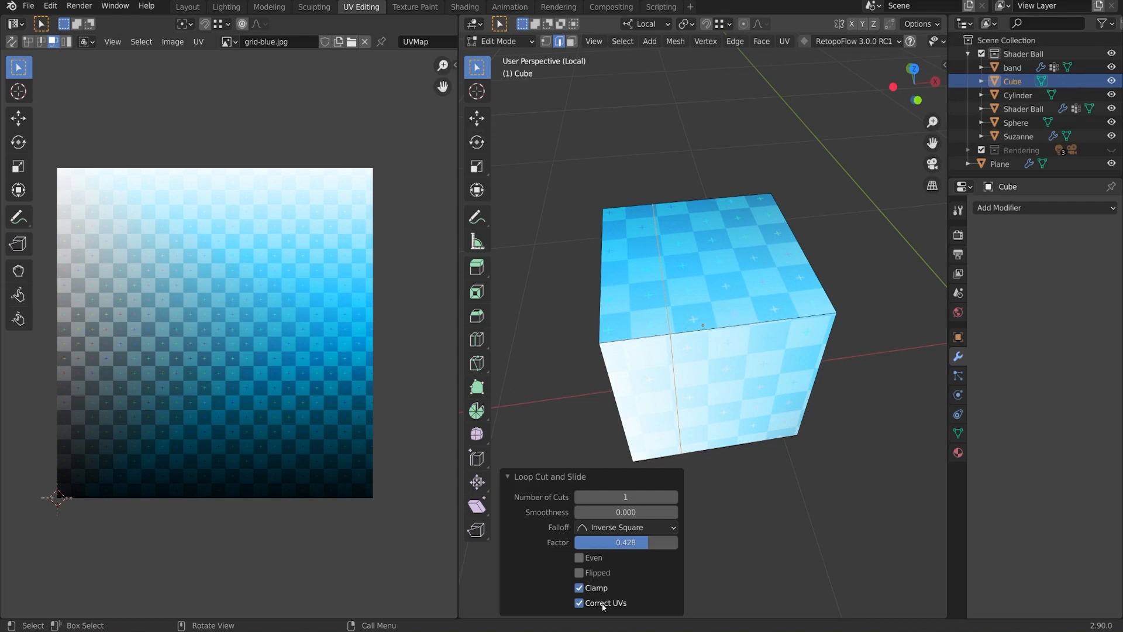
{"action": "left_click", "coordinate": [579, 603]}
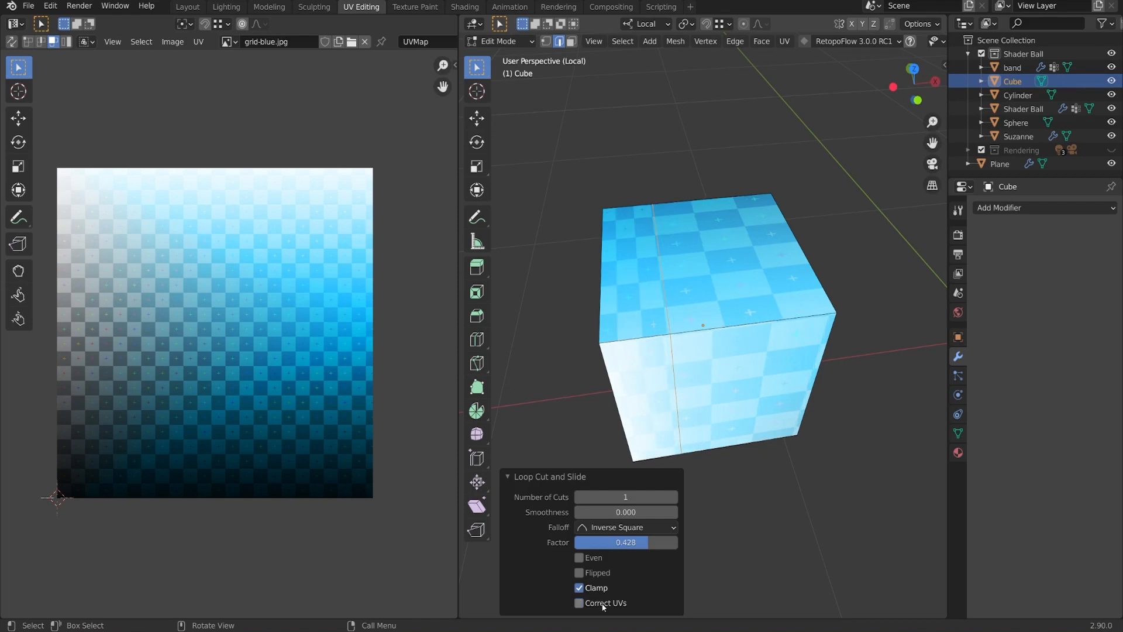
{"action": "left_click", "coordinate": [603, 603]}
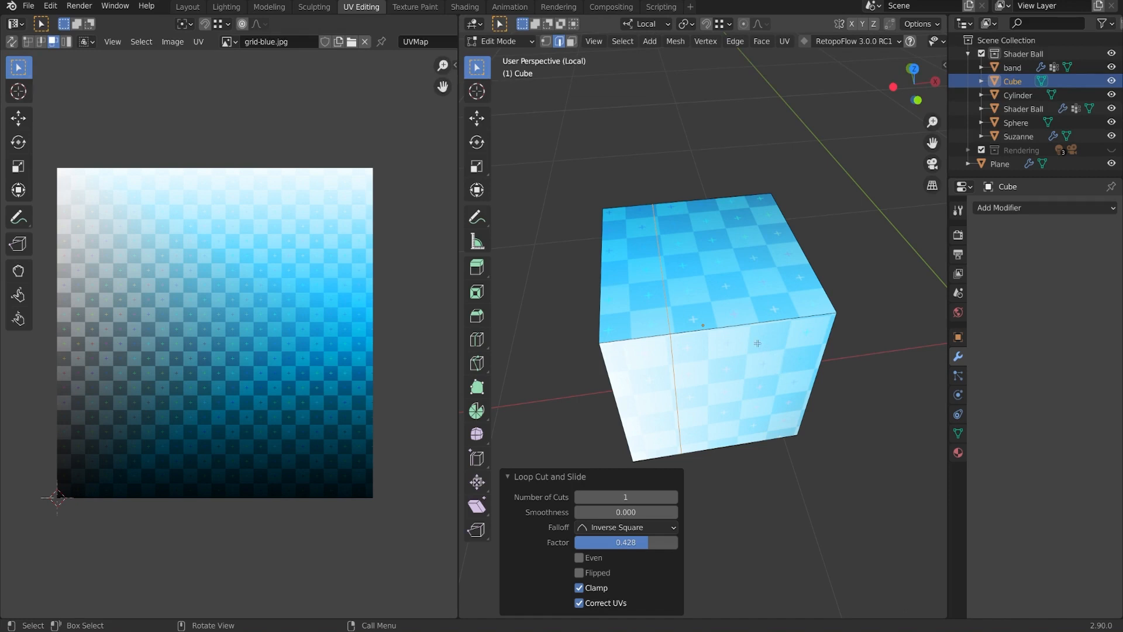
{"action": "middle_click_drag", "start_coordinate": [759, 342], "coordinate": [747, 323]}
Select the cube's two right vertical edges.
{"action": "left_click", "coordinate": [740, 322]}
{"action": "left_click", "coordinate": [777, 235], "text": "shift"}
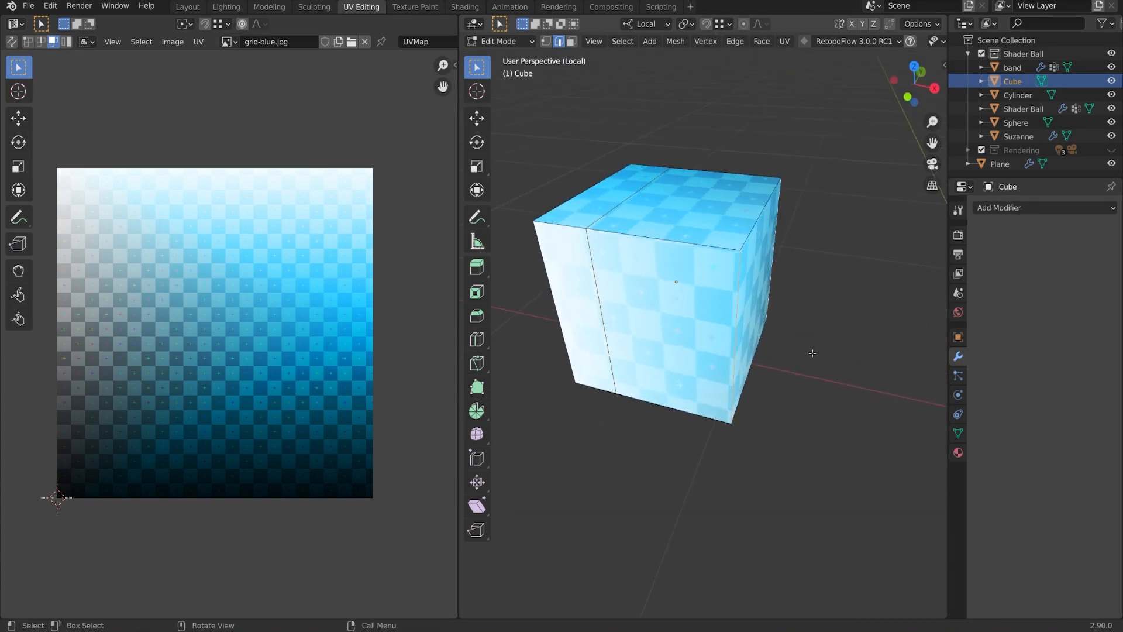
{"action": "middle_click_drag", "start_coordinate": [812, 353], "coordinate": [818, 348]}
{"action": "key", "text": "g"}
{"action": "key", "text": "x"}
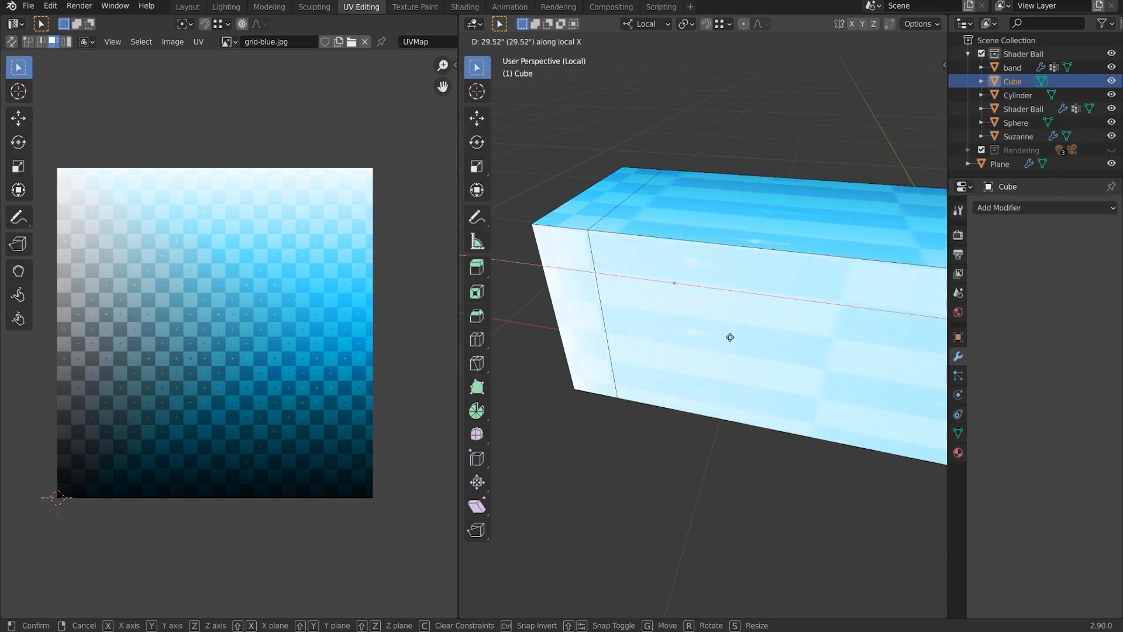
{"action": "right_click", "coordinate": [683, 321]}
Move the two edges 2.9958 along local X, then select the block's right face.
{"action": "scroll", "coordinate": [731, 338], "scroll_direction": "down", "scroll_amount": 4}
{"action": "middle_click_drag", "start_coordinate": [748, 336], "coordinate": [753, 335]}
{"action": "key", "text": "g"}
{"action": "key", "text": "x"}
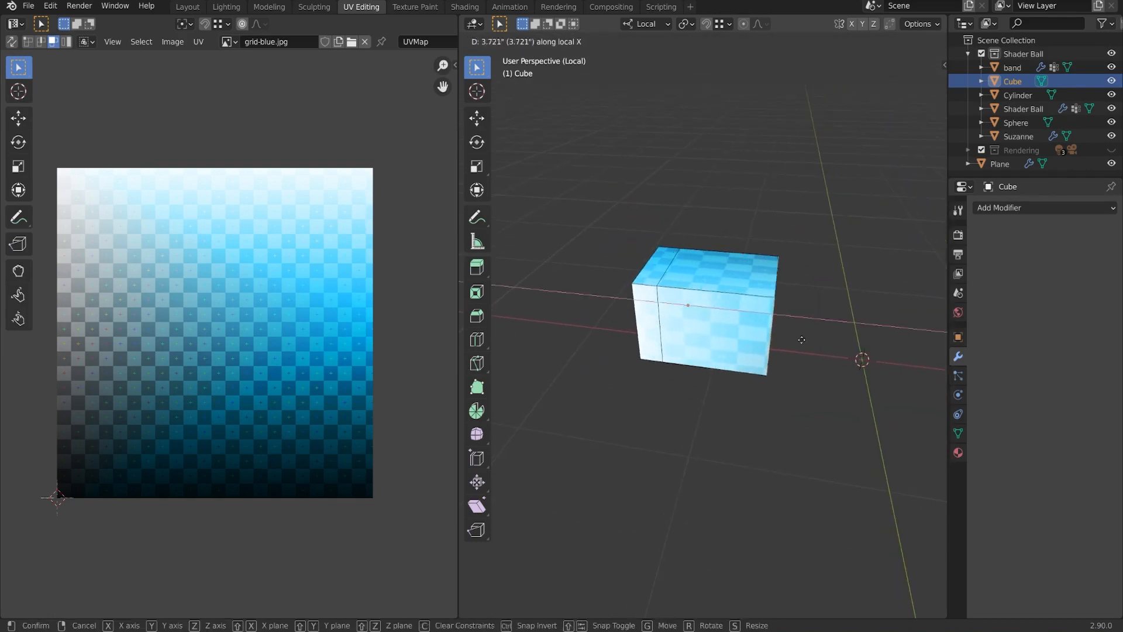
{"action": "left_click", "coordinate": [875, 329]}
{"action": "middle_click_drag", "start_coordinate": [874, 328], "coordinate": [803, 351]}
{"action": "scroll", "coordinate": [803, 351], "scroll_direction": "up", "scroll_amount": 3}
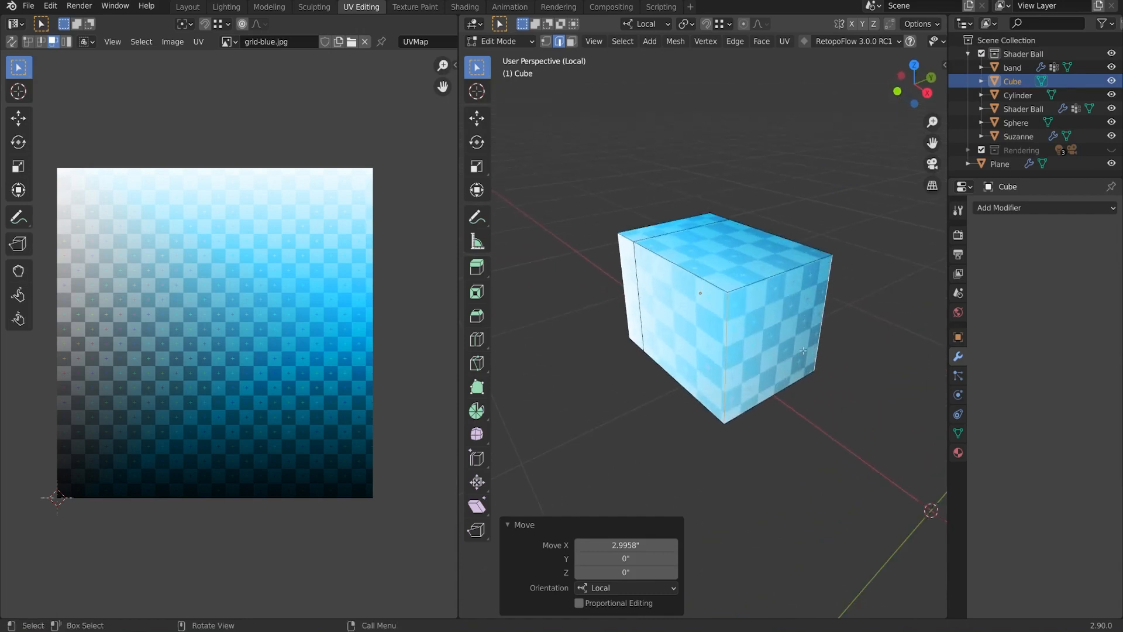
{"action": "key", "text": "3"}
{"action": "left_click", "coordinate": [797, 351]}
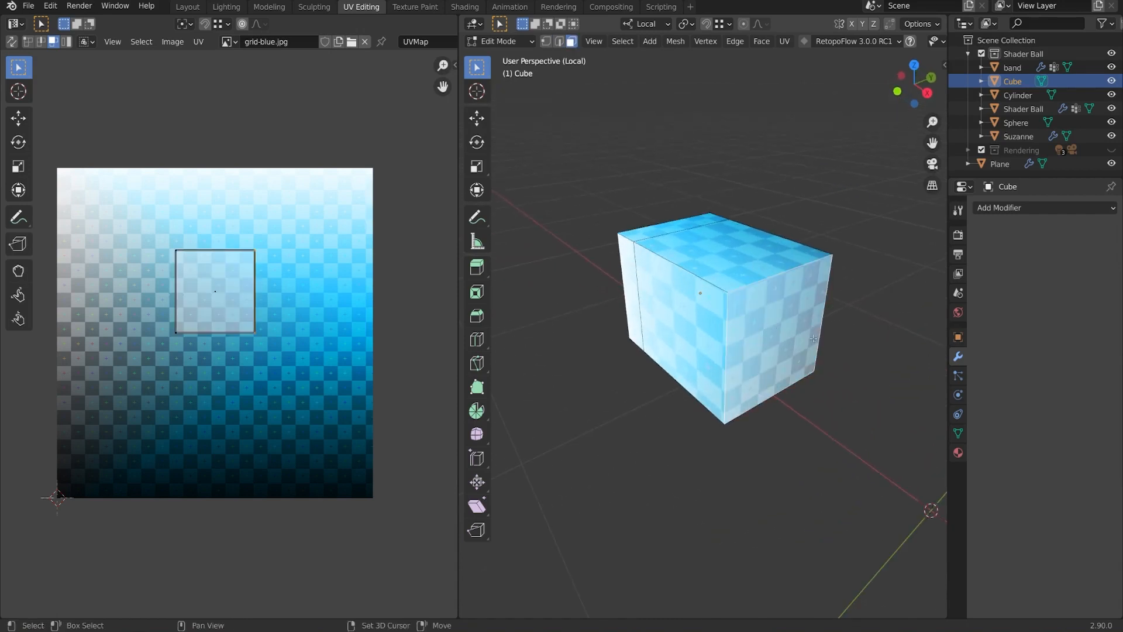
Inset the right side face and push it 1.6754 inward into a pocket.
{"action": "middle_click_drag", "start_coordinate": [797, 351], "coordinate": [800, 338]}
{"action": "key", "text": "i"}
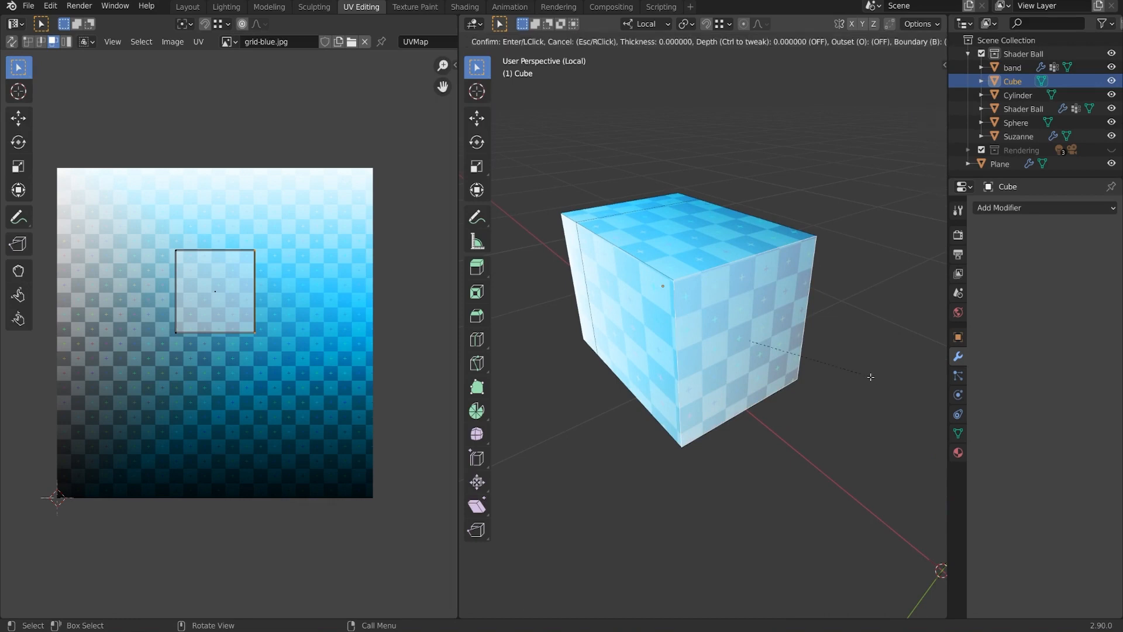
{"action": "left_click", "coordinate": [847, 383]}
{"action": "middle_click_drag", "start_coordinate": [847, 384], "coordinate": [810, 325]}
{"action": "key", "text": "e"}
{"action": "left_click", "coordinate": [825, 374]}
{"action": "scroll", "coordinate": [759, 360], "scroll_direction": "up", "scroll_amount": 1}
{"action": "scroll", "coordinate": [762, 345], "scroll_direction": "up", "scroll_amount": 1}
{"action": "scroll", "coordinate": [763, 345], "scroll_direction": "up", "scroll_amount": 4}
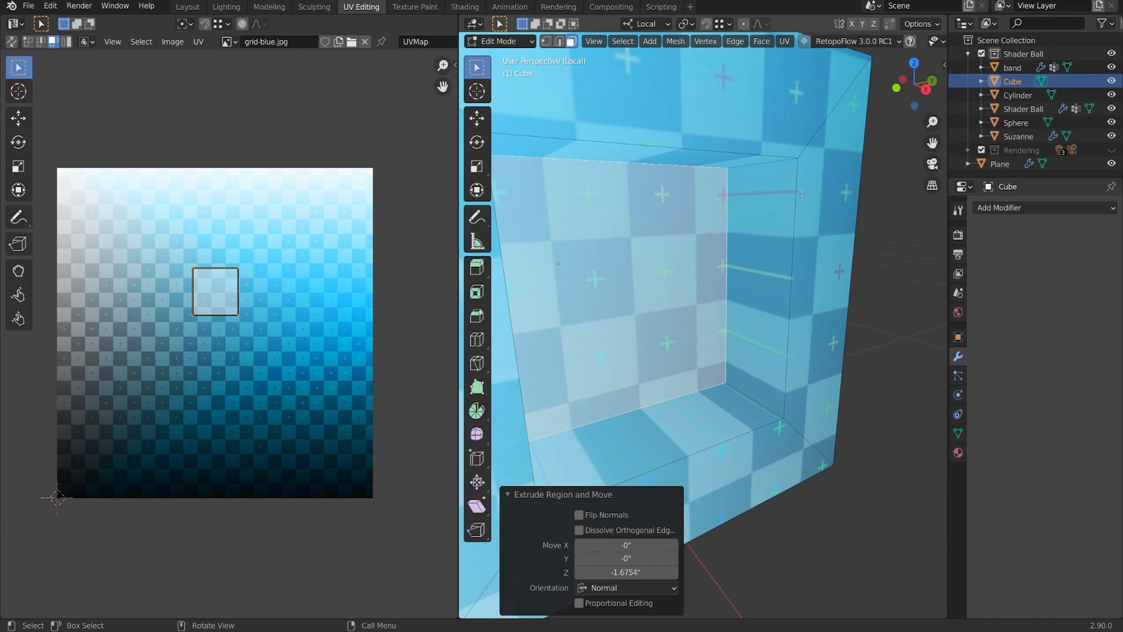
{"action": "middle_click_drag", "start_coordinate": [821, 194], "coordinate": [820, 346]}
{"action": "scroll", "coordinate": [746, 342], "scroll_direction": "down", "scroll_amount": 3}
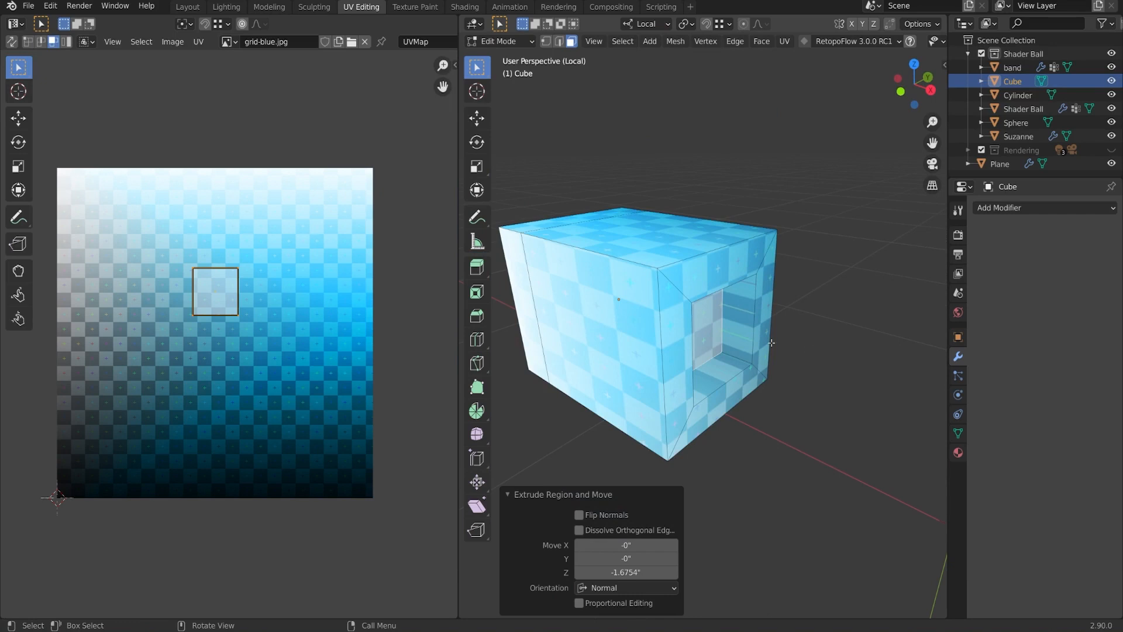
Turn on Correct Face Attributes, then extrude the top face 3.076 along its normal.
{"action": "left_click", "coordinate": [930, 27]}
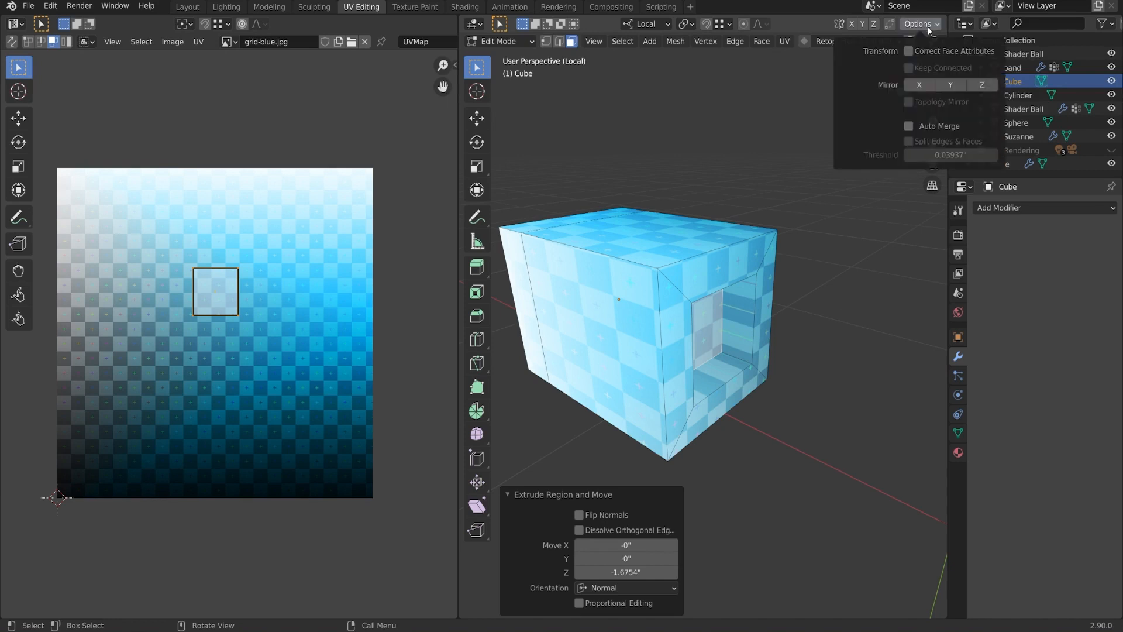
{"action": "left_click", "coordinate": [912, 51]}
{"action": "left_click", "coordinate": [723, 241]}
{"action": "middle_click_drag", "start_coordinate": [725, 252], "coordinate": [648, 287], "text": "shift"}
{"action": "key", "text": "e"}
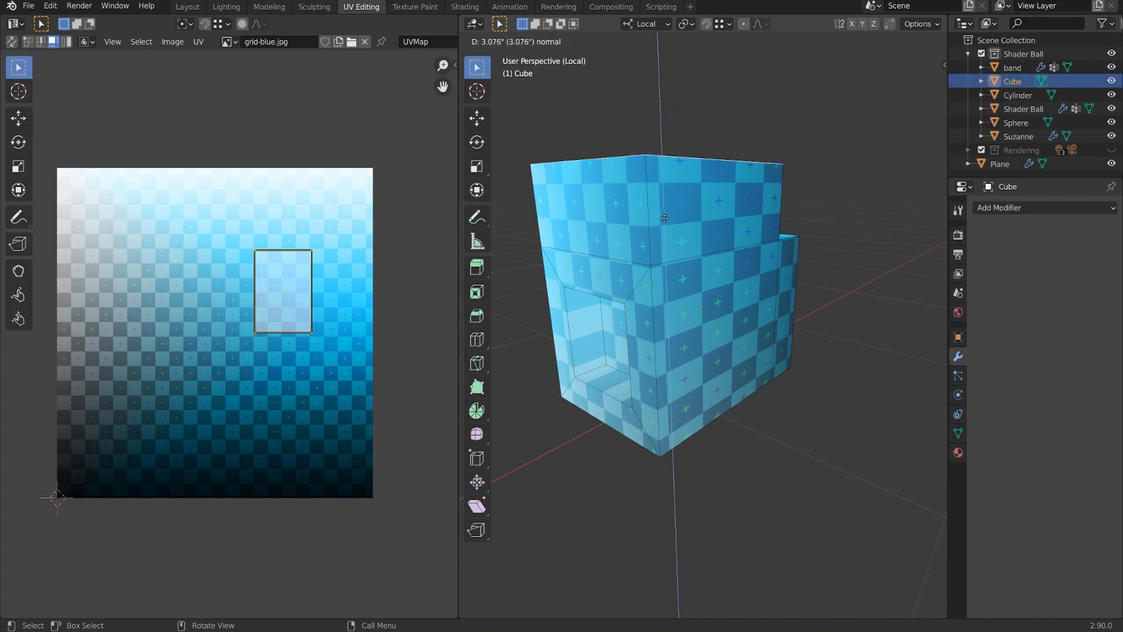
Confirm the top extrusion and lower the top face slightly along Z.
{"action": "left_click", "coordinate": [675, 185]}
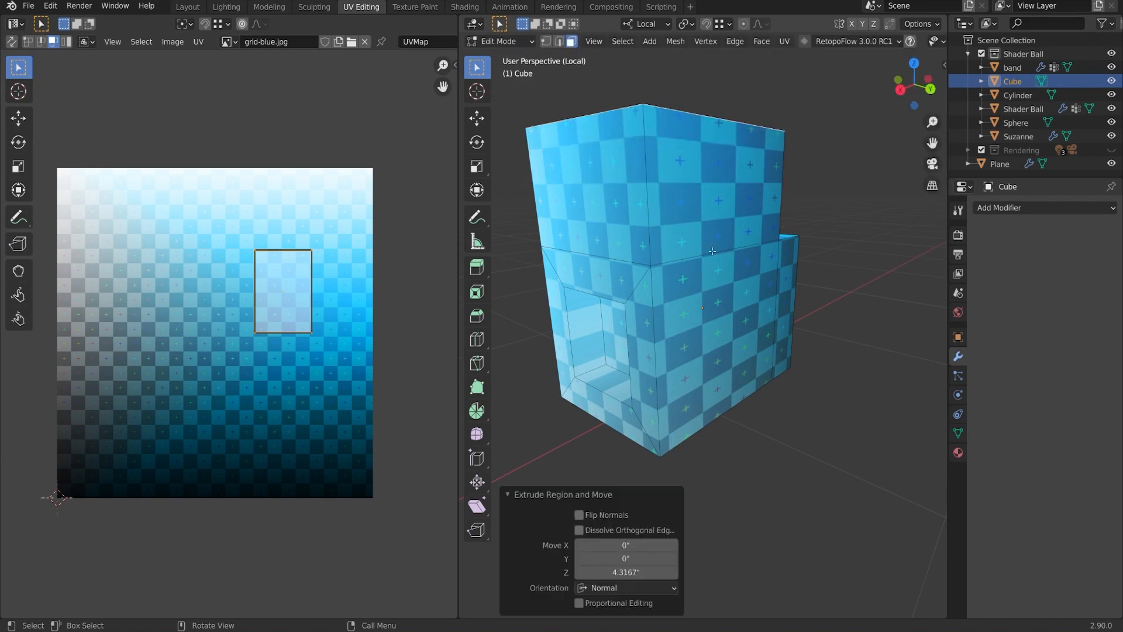
{"action": "middle_click_drag", "start_coordinate": [712, 251], "coordinate": [741, 229]}
{"action": "key", "text": "g"}
{"action": "key", "text": "z"}
{"action": "key", "text": "z"}
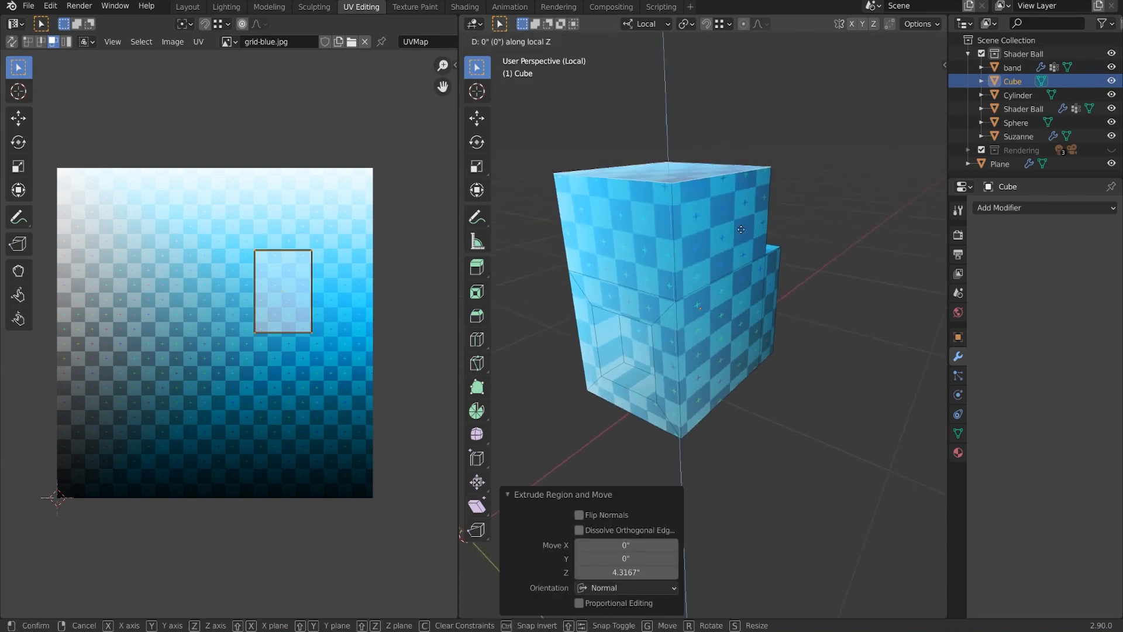
{"action": "left_click", "coordinate": [733, 242]}
Try sliding the top face along X and extruding again, then undo both.
{"action": "middle_click_drag", "start_coordinate": [733, 243], "coordinate": [842, 257]}
{"action": "key", "text": "g"}
{"action": "key", "text": "x"}
{"action": "key", "text": "x"}
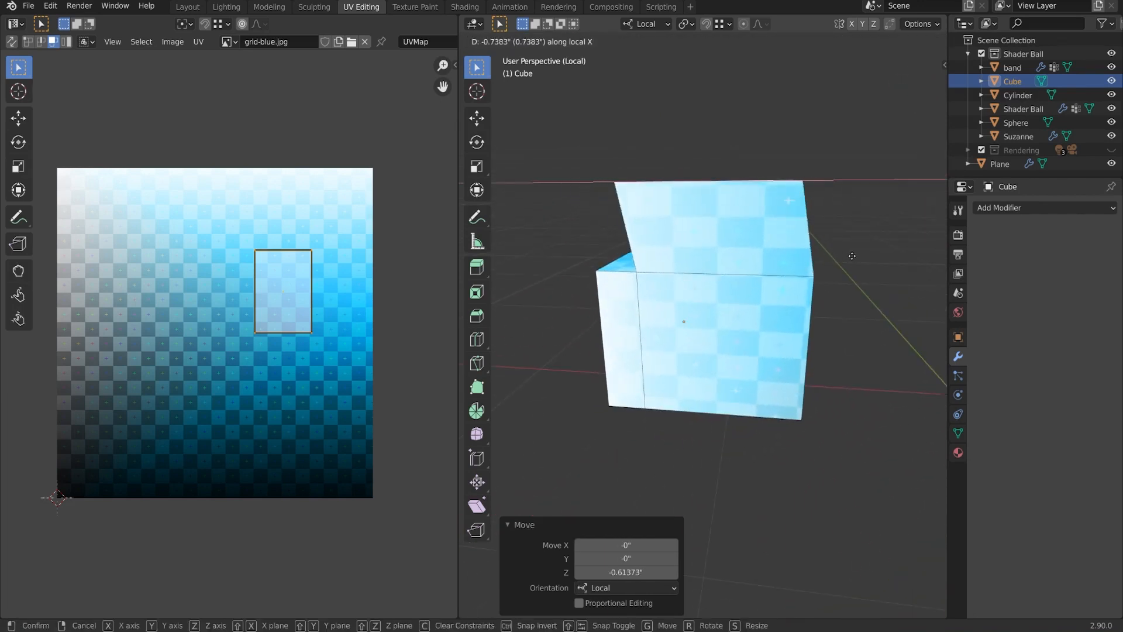
{"action": "left_click", "coordinate": [804, 252]}
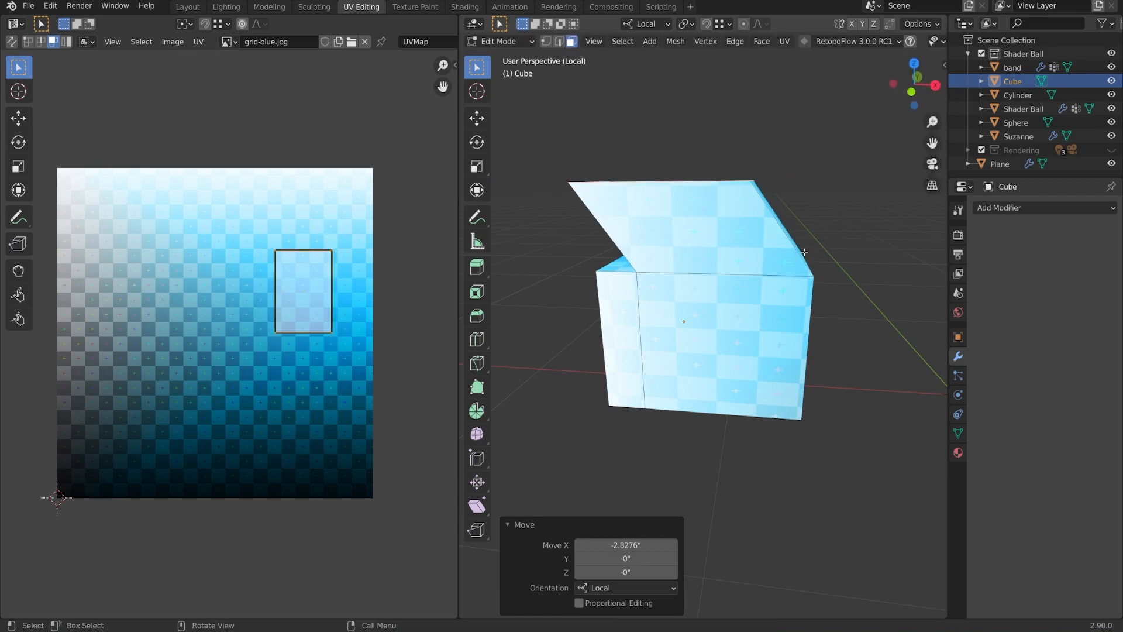
{"action": "middle_click_drag", "start_coordinate": [804, 252], "coordinate": [807, 263]}
{"action": "key", "text": "e"}
{"action": "left_click", "coordinate": [816, 229]}
{"action": "key", "text": "ctrl+z"}
{"action": "key", "text": "ctrl+z"}
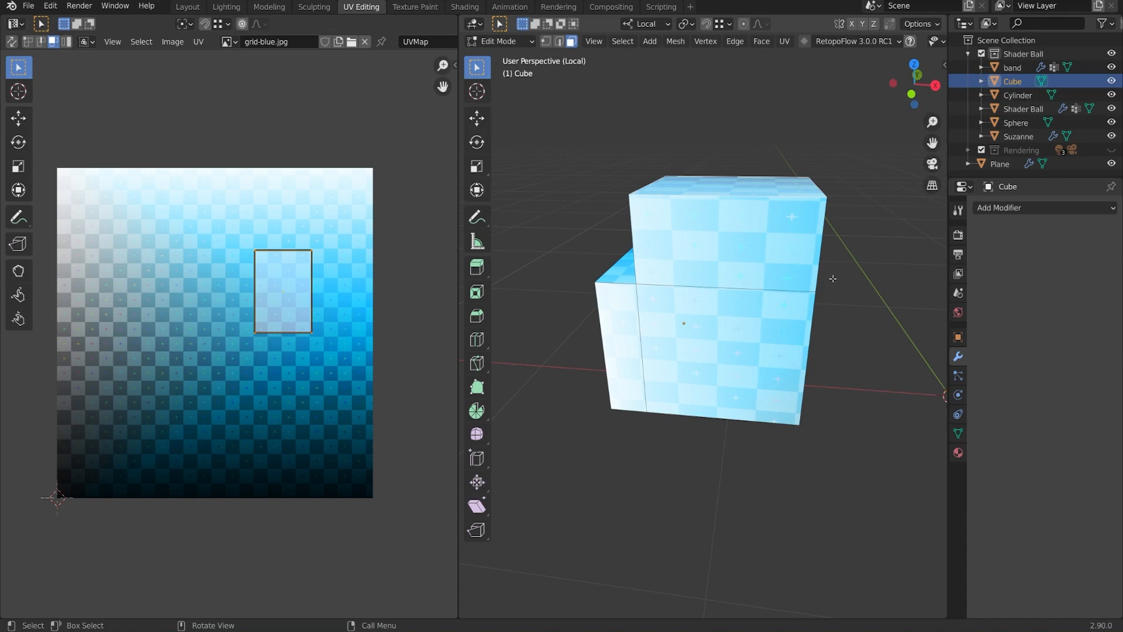
Inset the upper block's top face by 1.598.
{"action": "middle_click_drag", "start_coordinate": [833, 278], "coordinate": [737, 295]}
{"action": "scroll", "coordinate": [704, 235], "scroll_direction": "up", "scroll_amount": 2}
{"action": "left_click", "coordinate": [704, 234]}
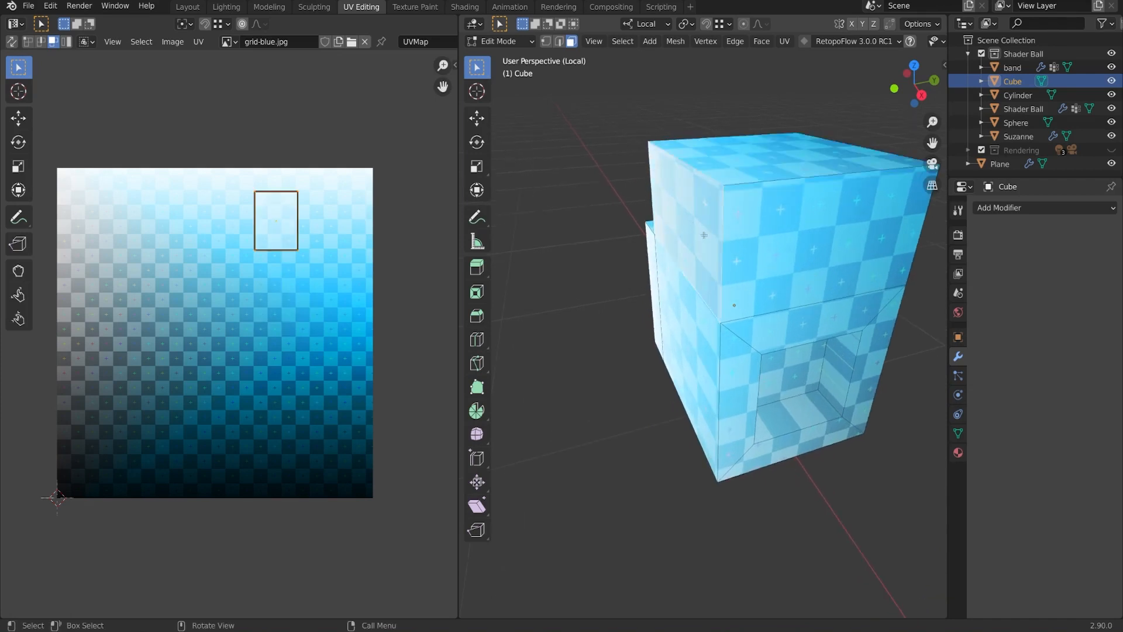
{"action": "scroll", "coordinate": [703, 234], "scroll_direction": "down", "scroll_amount": 4}
{"action": "scroll", "coordinate": [736, 282], "scroll_direction": "up", "scroll_amount": 4}
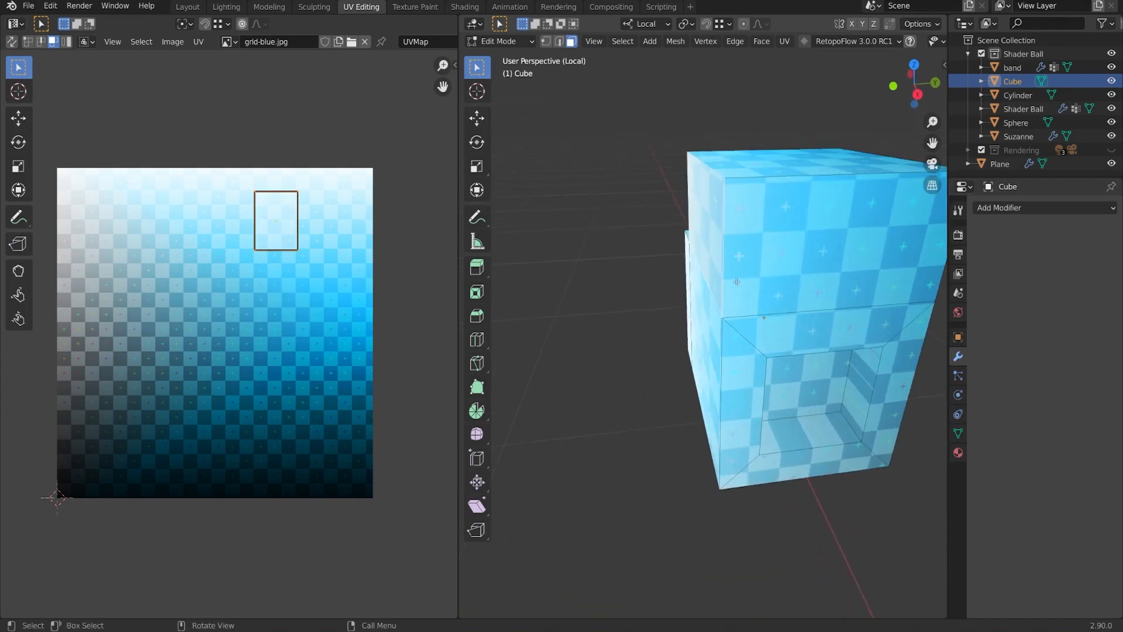
{"action": "left_click", "coordinate": [828, 155]}
{"action": "middle_click_drag", "start_coordinate": [828, 155], "coordinate": [711, 198], "text": "shift"}
{"action": "middle_click_drag", "start_coordinate": [807, 315], "coordinate": [836, 325]}
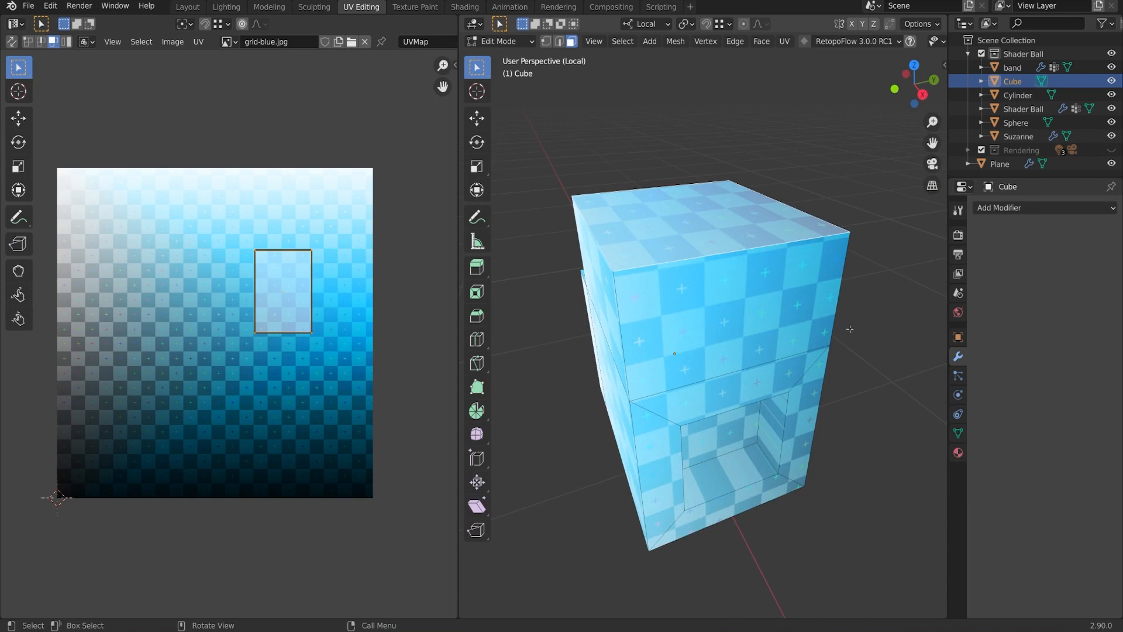
{"action": "key", "text": "i"}
{"action": "left_click", "coordinate": [766, 275]}
{"action": "mouse_move", "coordinate": [766, 275]}
{"action": "middle_mouse_down"}
{"action": "mouse_move", "coordinate": [763, 295]}
{"action": "mouse_move", "coordinate": [766, 279]}
{"action": "middle_mouse_up"}
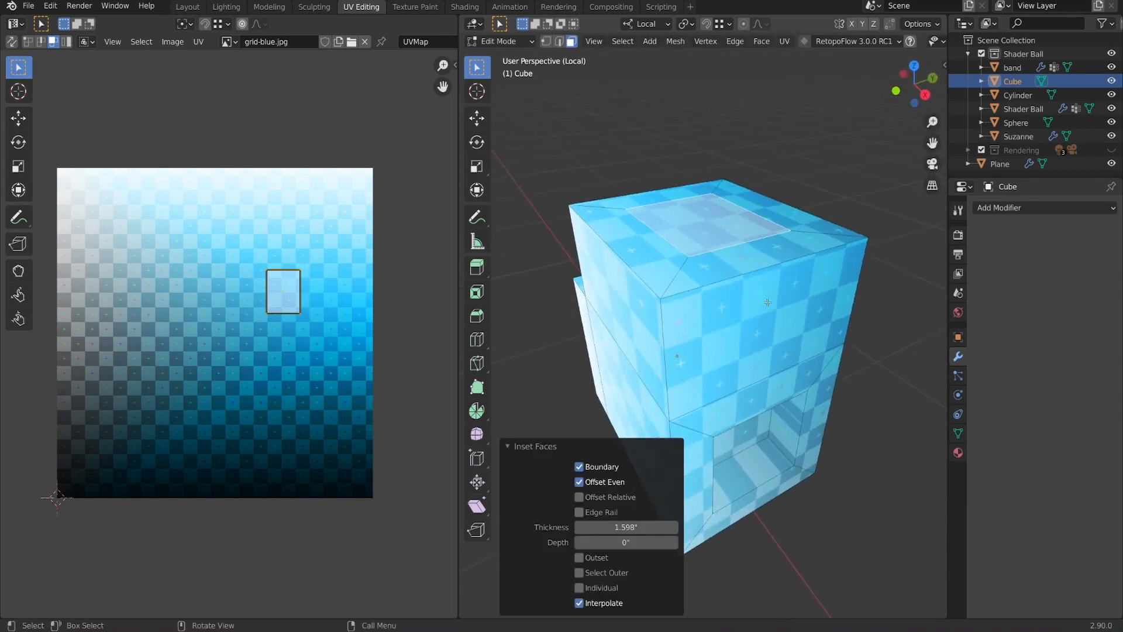
Extrude the inset top face 3.4945 upward into a taller tier.
{"action": "key", "text": "e"}
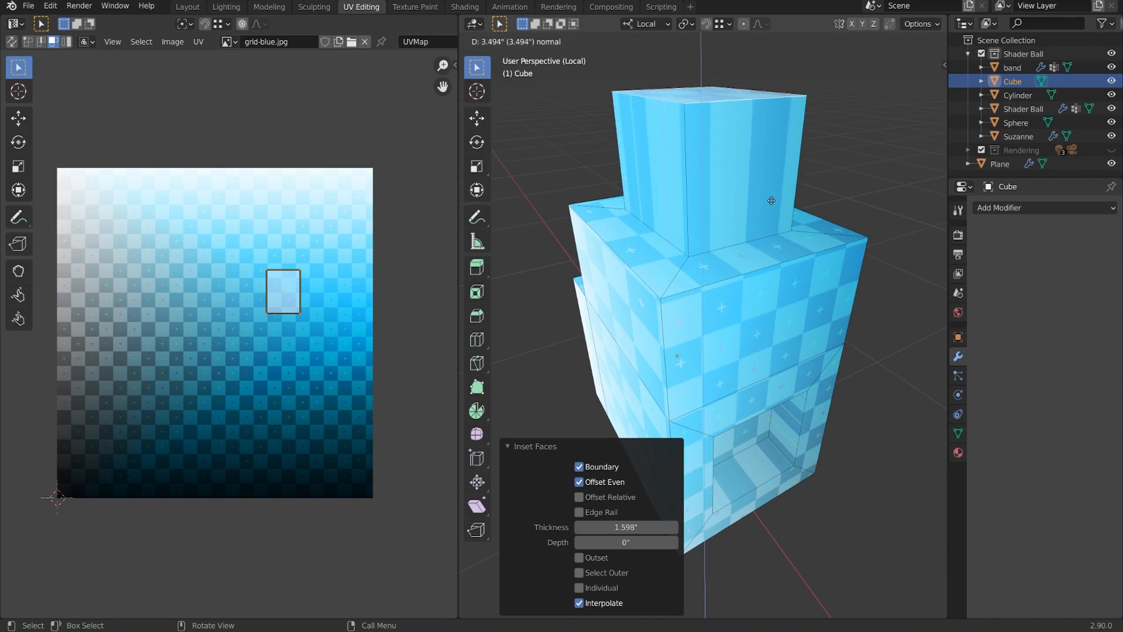
{"action": "left_click", "coordinate": [771, 201]}
{"action": "middle_click_drag", "start_coordinate": [720, 272], "coordinate": [947, 262]}
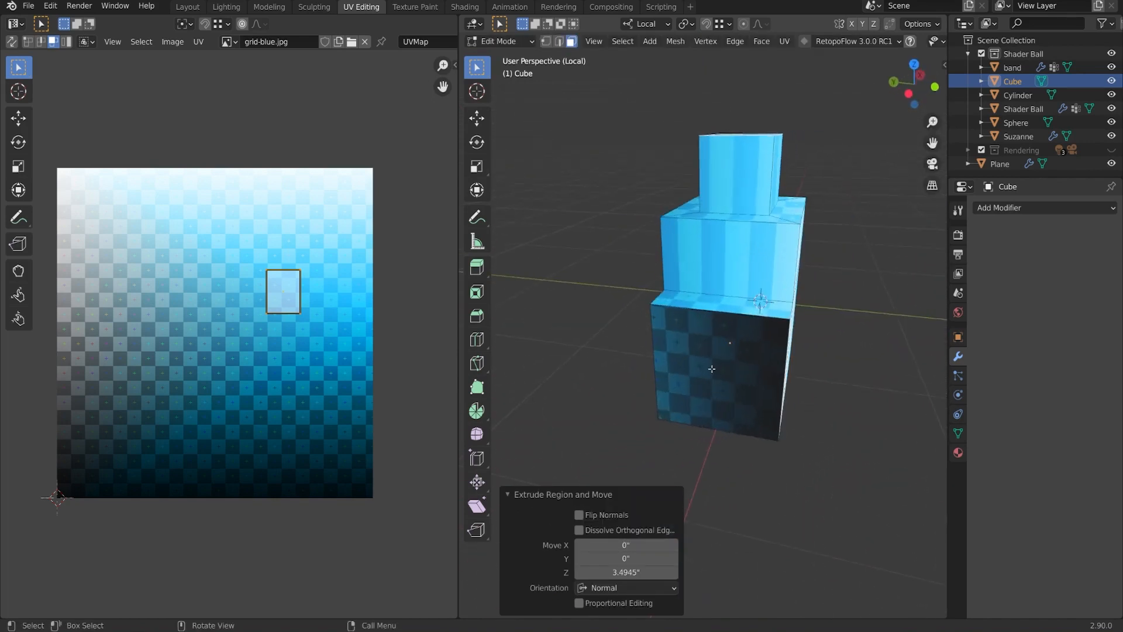
Slide the lower tier's dark end face -3.2563 along local X to lengthen it.
{"action": "left_click", "coordinate": [755, 363]}
{"action": "middle_click_drag", "start_coordinate": [753, 368], "coordinate": [837, 374]}
{"action": "key", "text": "g"}
{"action": "key", "text": "x"}
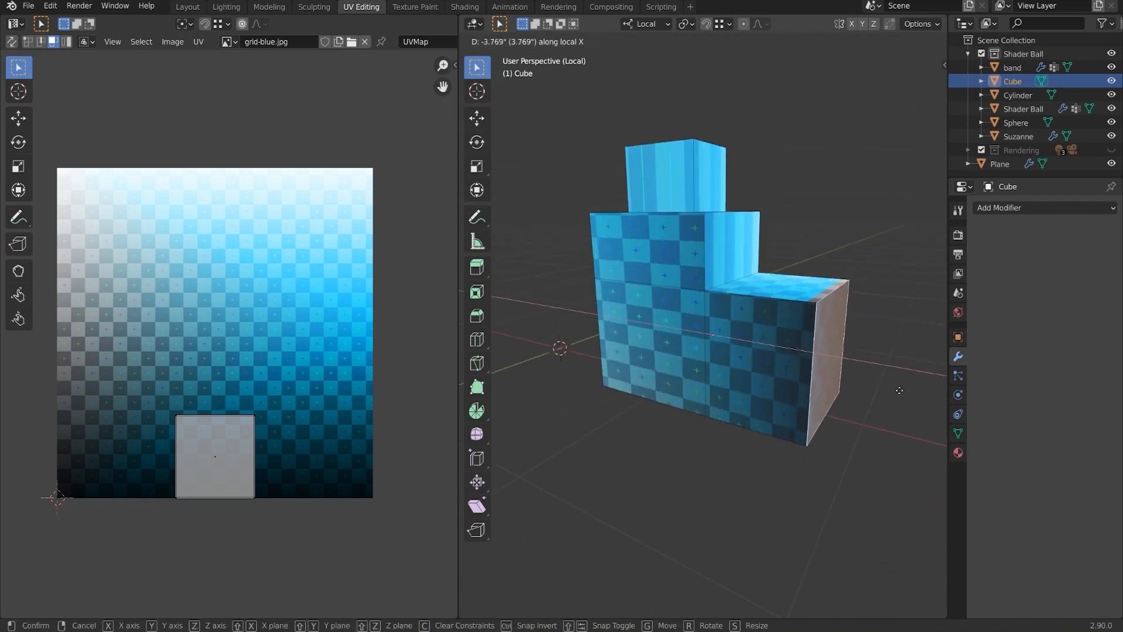
{"action": "left_click", "coordinate": [889, 389]}
{"action": "middle_click_drag", "start_coordinate": [889, 388], "coordinate": [838, 387]}
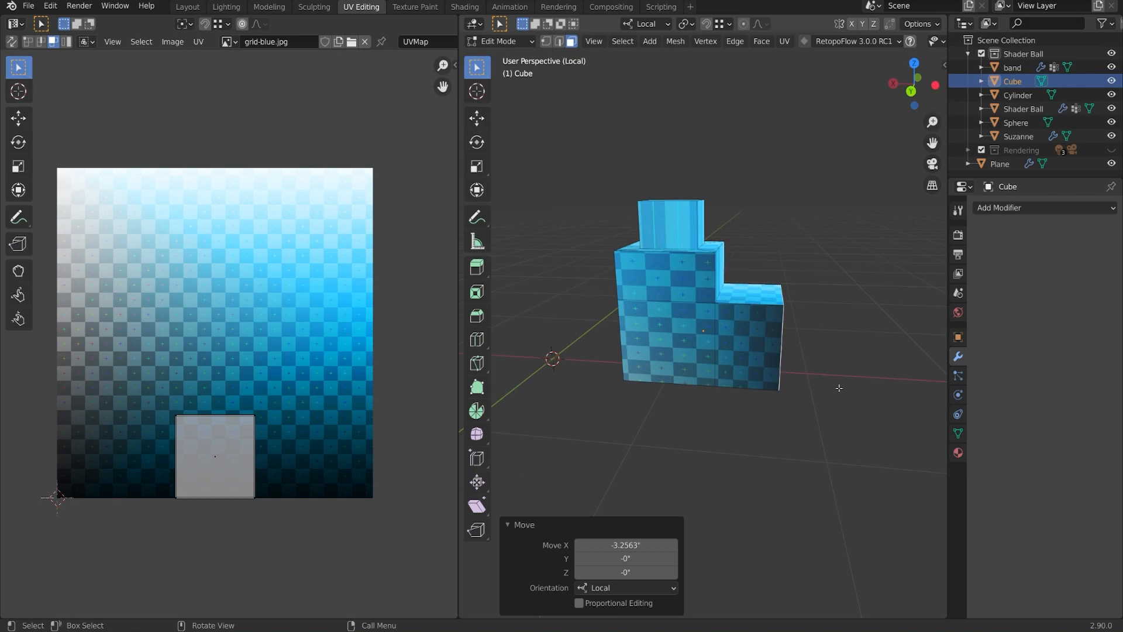
Select the whole mesh and move it around, watching the UVs drag along.
{"action": "key", "text": "a"}
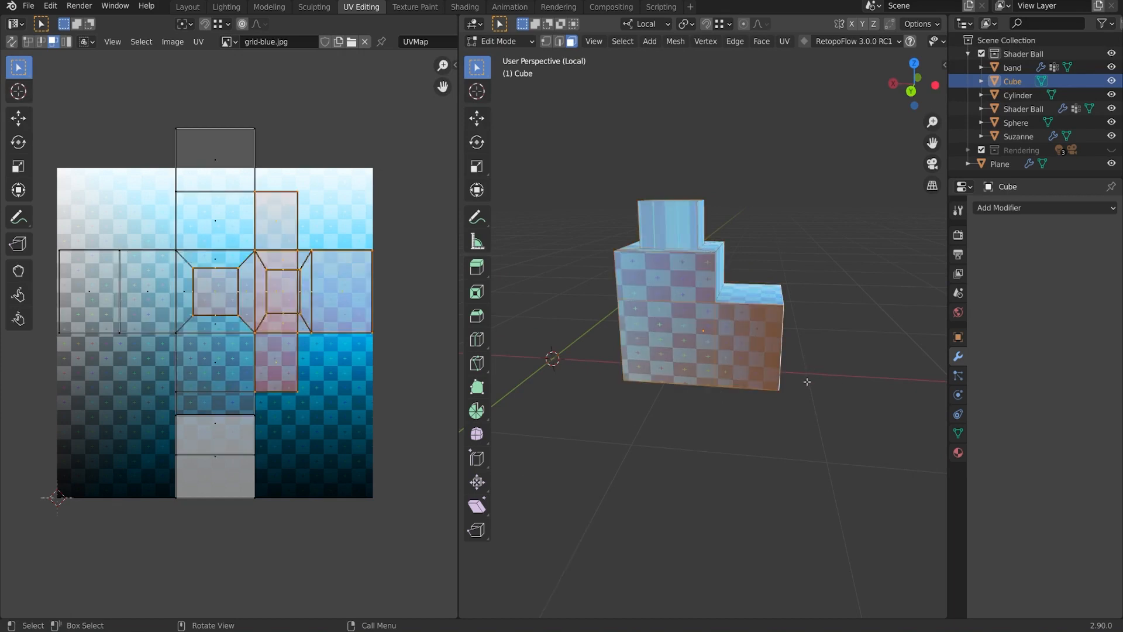
{"action": "middle_click_drag", "start_coordinate": [807, 381], "coordinate": [749, 375]}
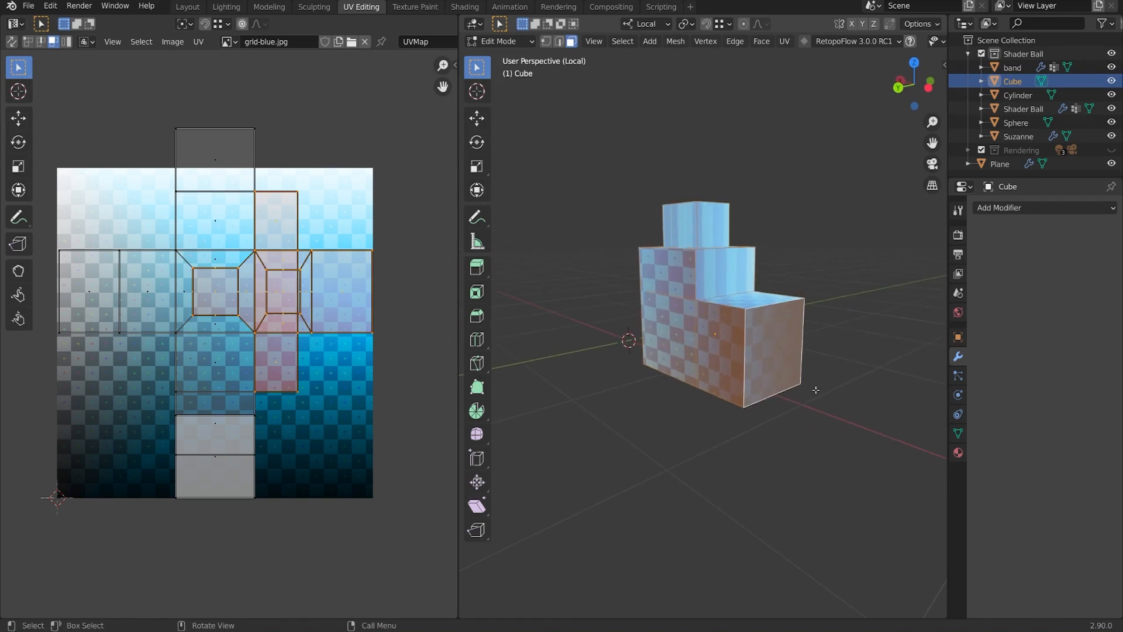
{"action": "key", "text": "g"}
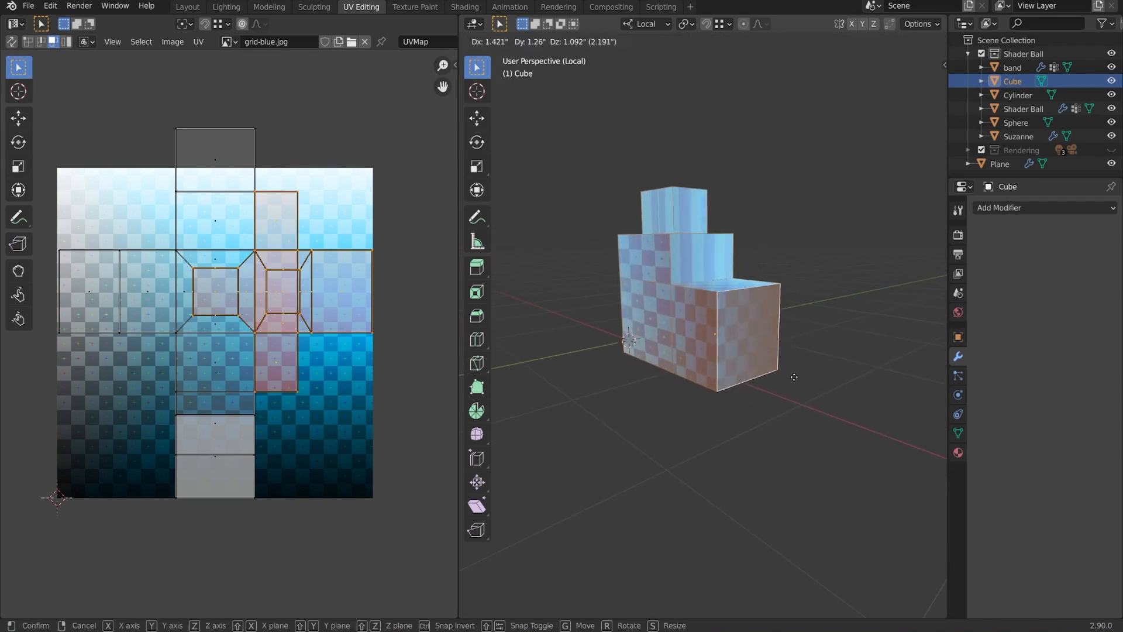
{"action": "left_click", "coordinate": [785, 376]}
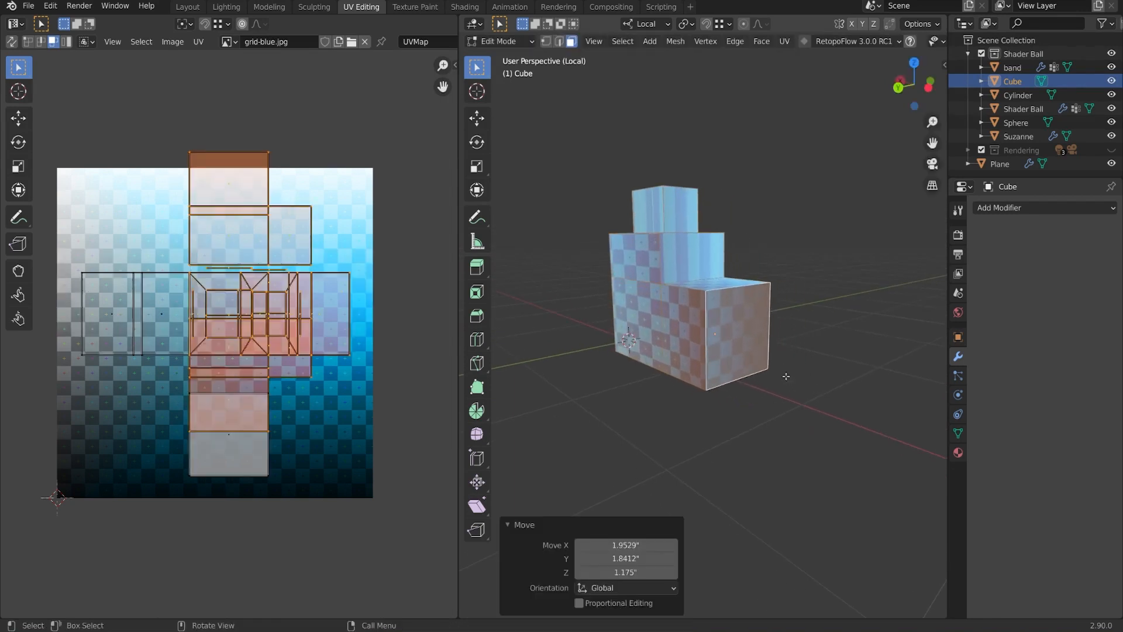
{"action": "key", "text": "g"}
{"action": "left_click", "coordinate": [833, 373]}
{"action": "key", "text": "g"}
{"action": "left_click", "coordinate": [810, 387]}
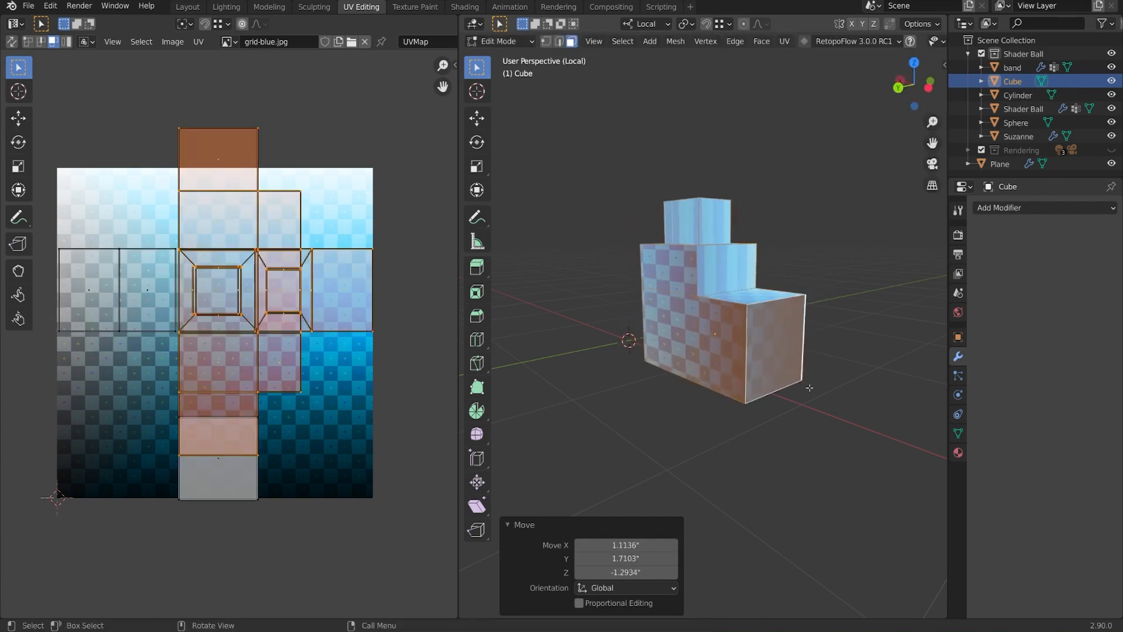
Scale the mesh to 0.765 and trackball-rotate it, then undo both.
{"action": "key", "text": "s"}
{"action": "left_click", "coordinate": [816, 384]}
{"action": "key", "text": "r"}
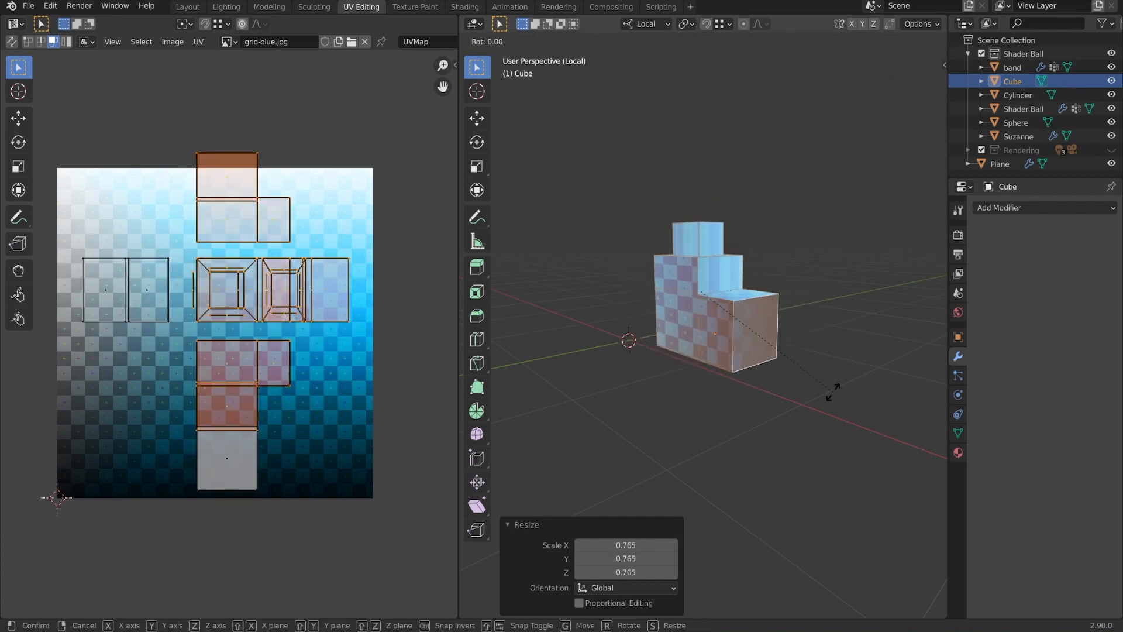
{"action": "key", "text": "r"}
{"action": "left_click", "coordinate": [796, 359]}
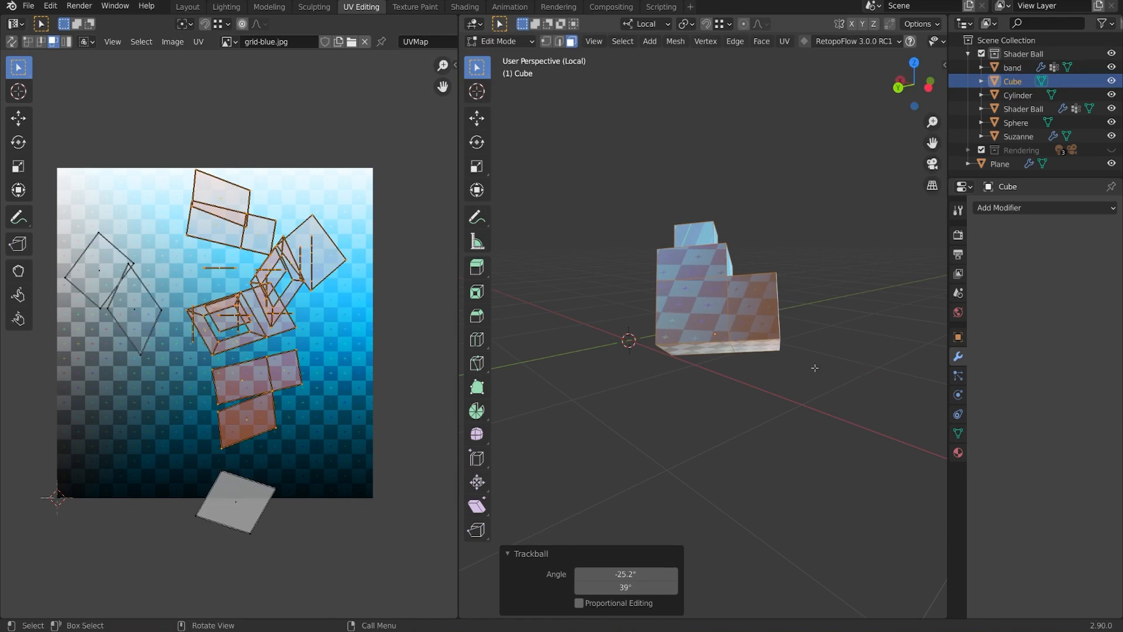
{"action": "middle_click_drag", "start_coordinate": [825, 354], "coordinate": [814, 385]}
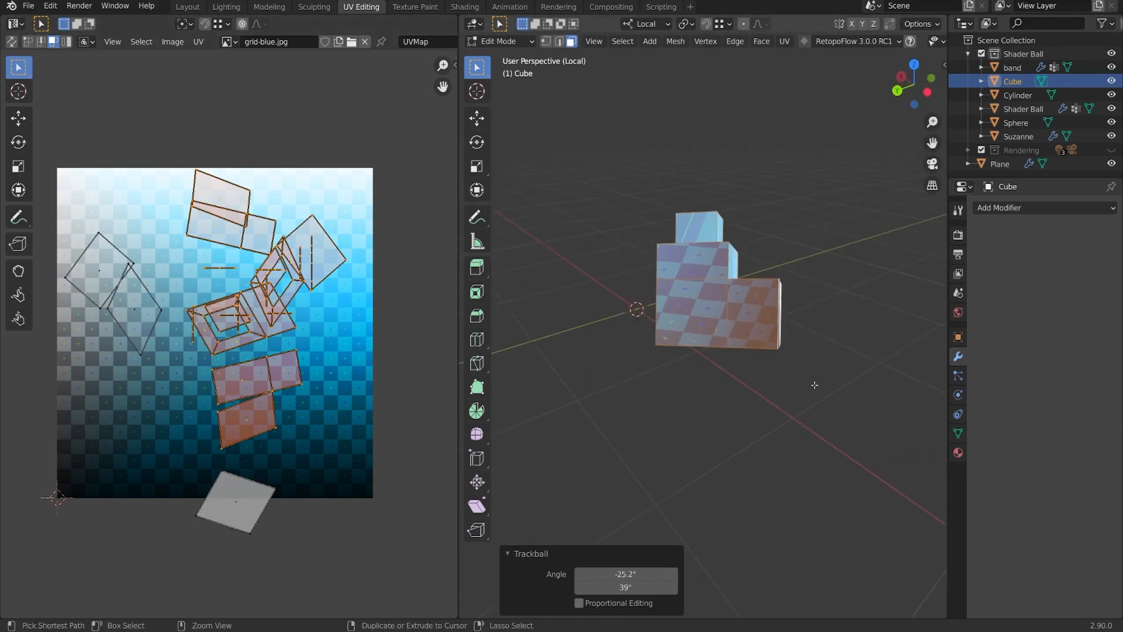
{"action": "key", "text": "ctrl+z"}
{"action": "key", "text": "ctrl+z"}
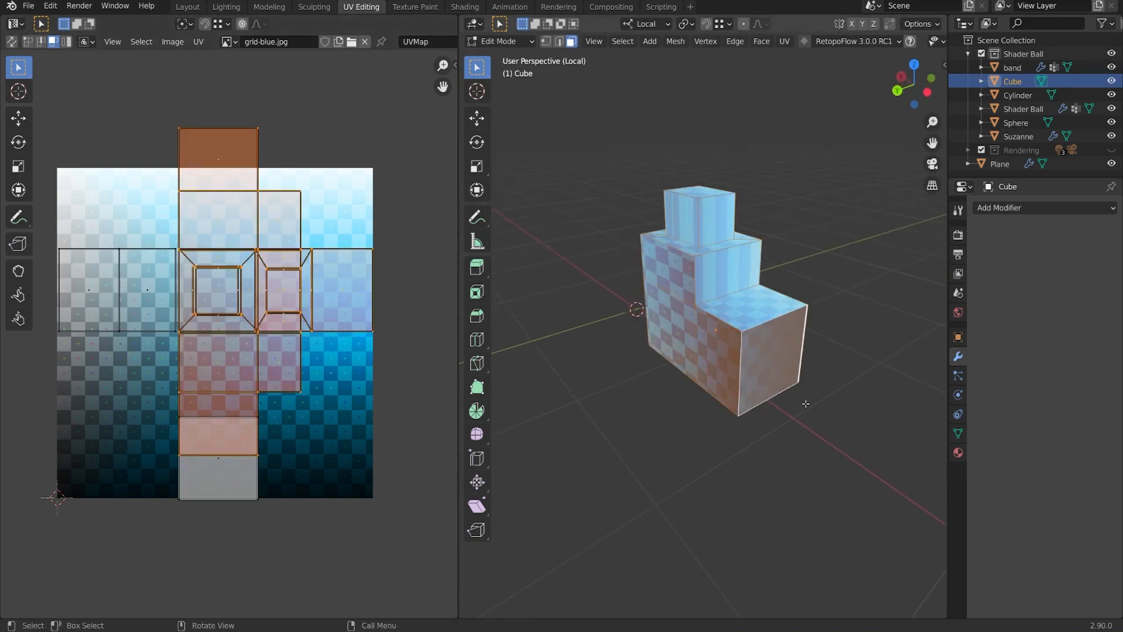
{"action": "left_click", "coordinate": [924, 25]}
Disable Correct Face Attributes and scale the whole stepped mesh uniformly to 0.915.
{"action": "left_click", "coordinate": [922, 53]}
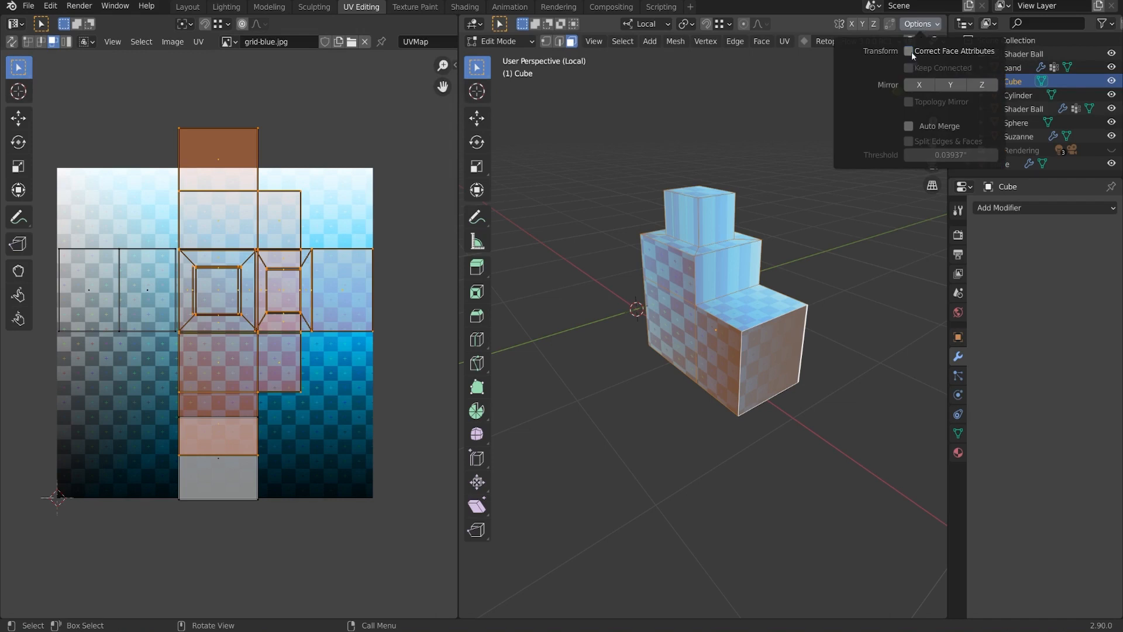
{"action": "middle_click_drag", "start_coordinate": [727, 377], "coordinate": [835, 375]}
{"action": "key", "text": "s"}
{"action": "left_click", "coordinate": [827, 359]}
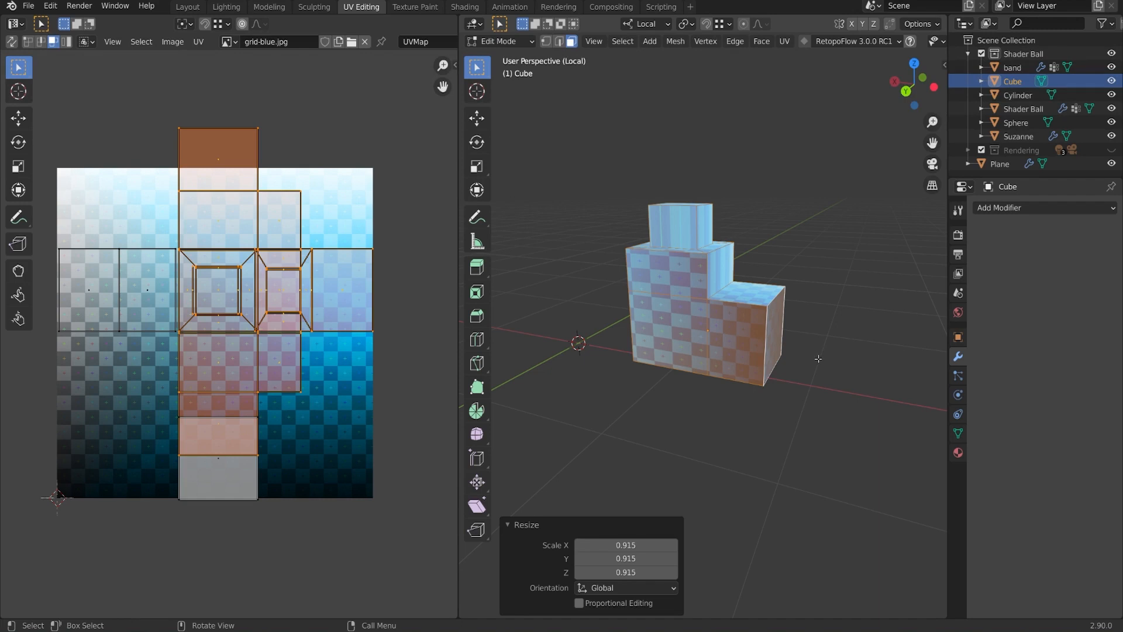
{"action": "middle_click_drag", "start_coordinate": [784, 356], "coordinate": [757, 354]}
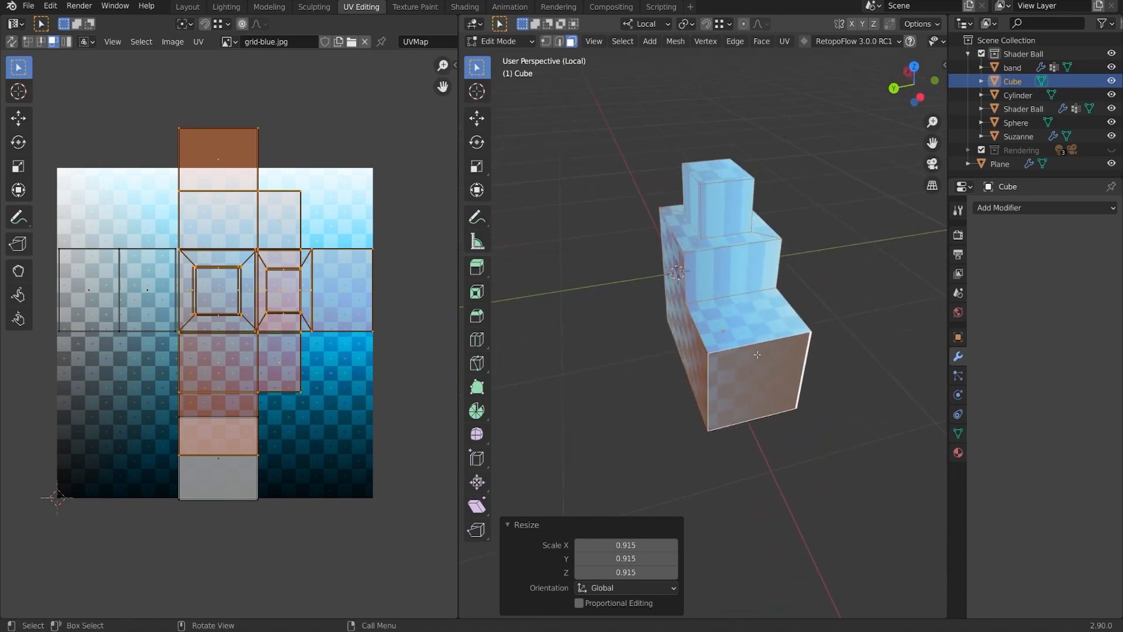
{"action": "middle_click_drag", "start_coordinate": [719, 372], "coordinate": [790, 355]}
{"action": "left_click", "coordinate": [754, 357]}
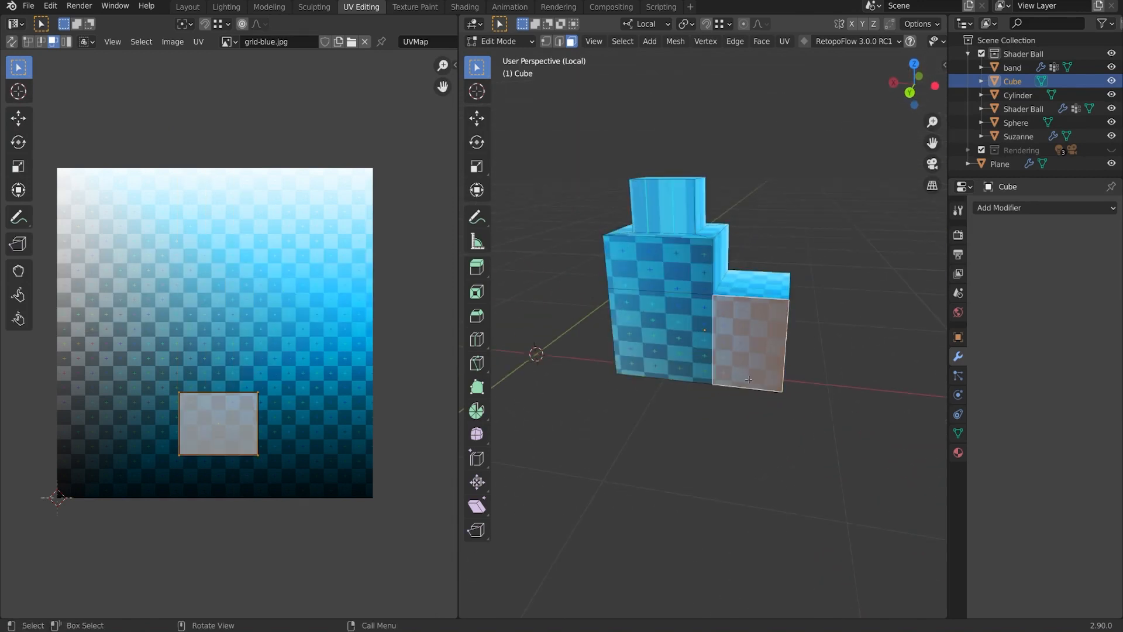
Unwrap the lower tier's end face and shrink its UV island.
{"action": "middle_click_drag", "start_coordinate": [739, 398], "coordinate": [775, 359]}
{"action": "left_click", "coordinate": [785, 41]}
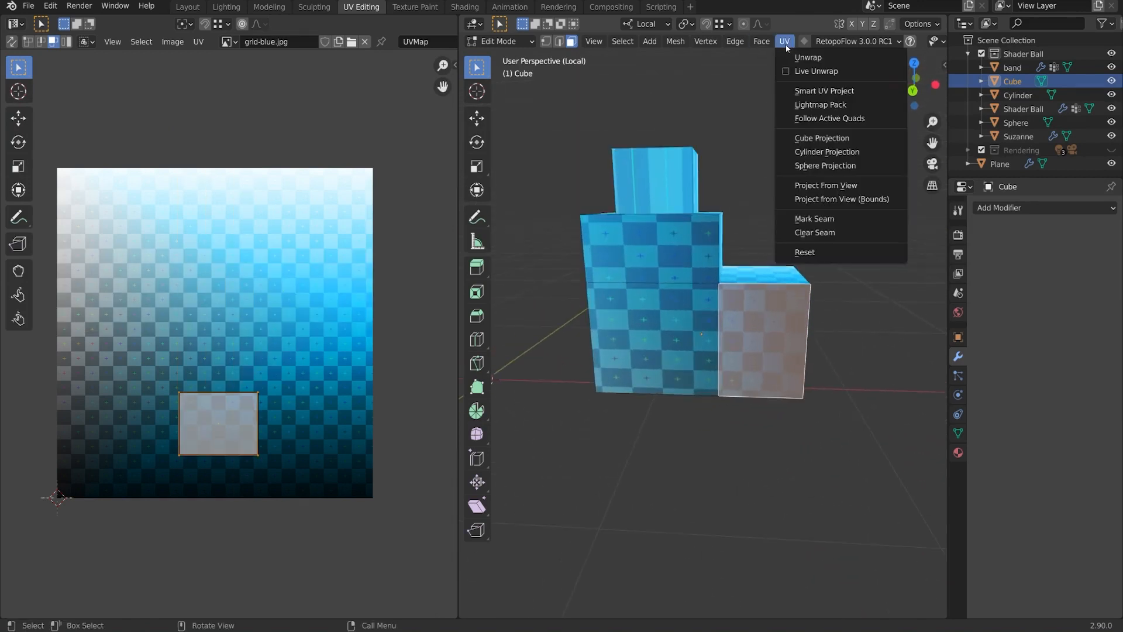
{"action": "left_click", "coordinate": [806, 57]}
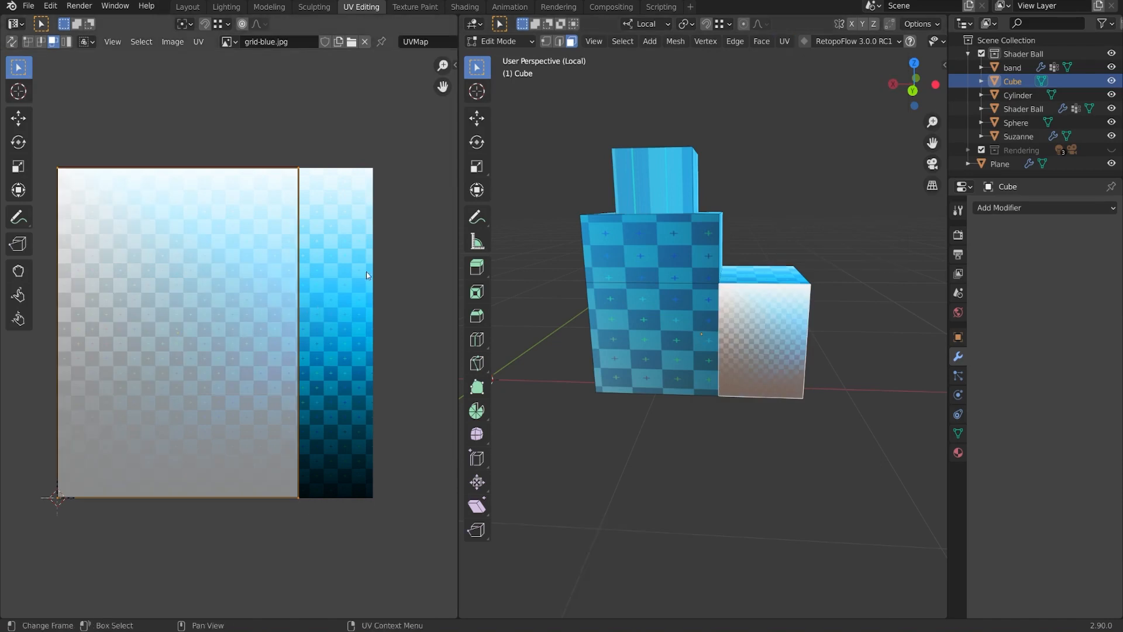
{"action": "key", "text": "s"}
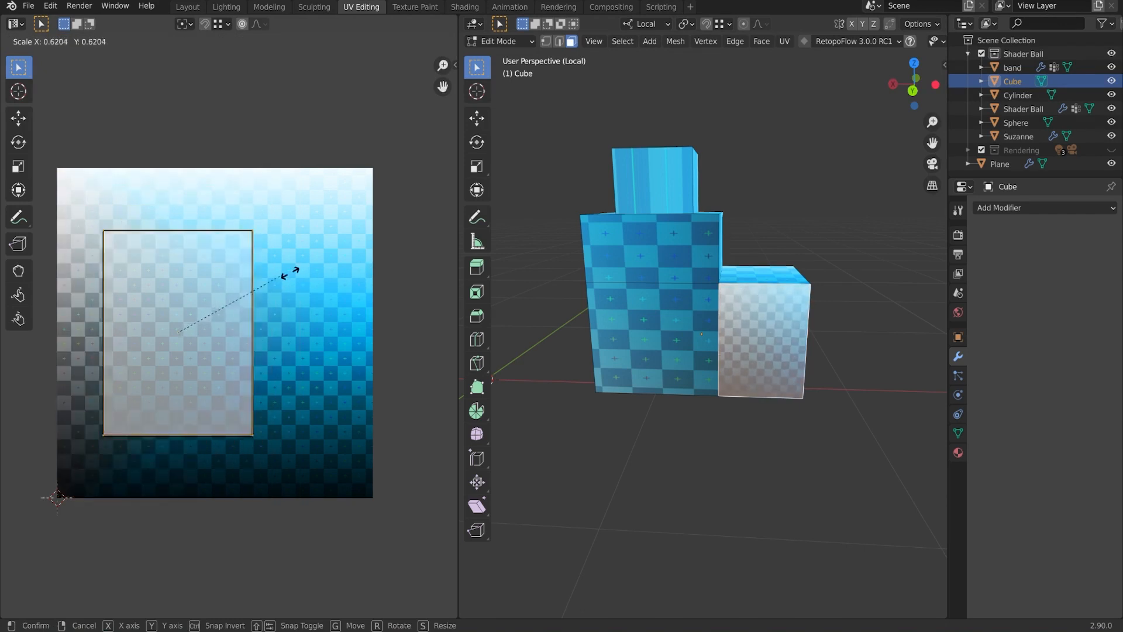
{"action": "left_click", "coordinate": [251, 279]}
Unwrap a face between the tiers, then scale its UV island and move it right.
{"action": "middle_click_drag", "start_coordinate": [704, 202], "coordinate": [798, 359]}
{"action": "left_click", "coordinate": [818, 345]}
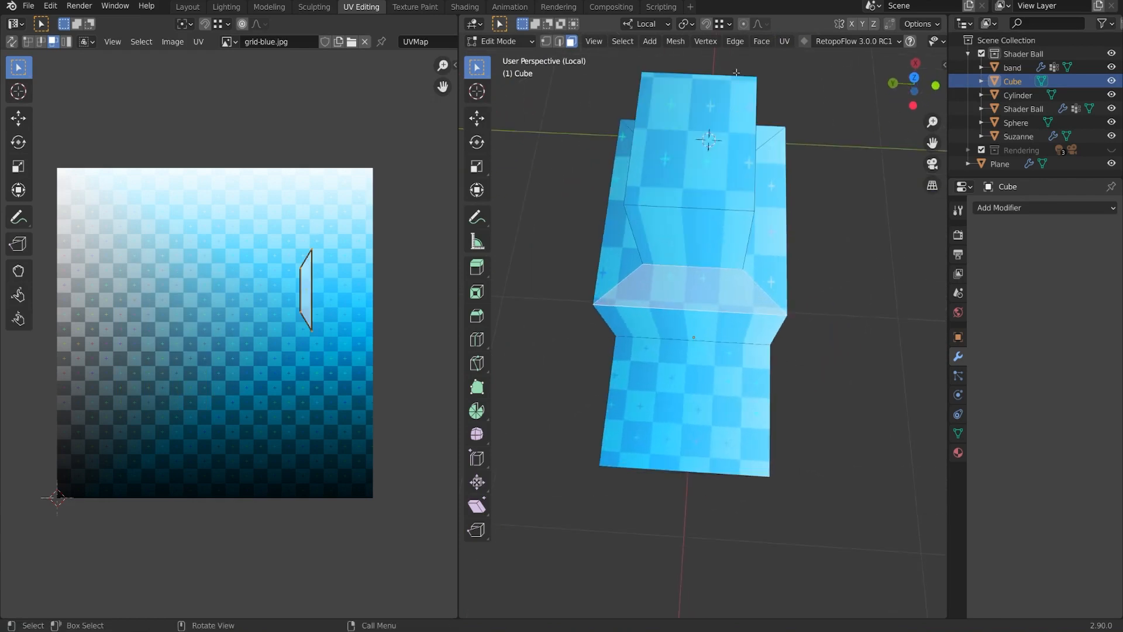
{"action": "left_click", "coordinate": [782, 41]}
{"action": "left_click", "coordinate": [788, 59]}
{"action": "key", "text": "s"}
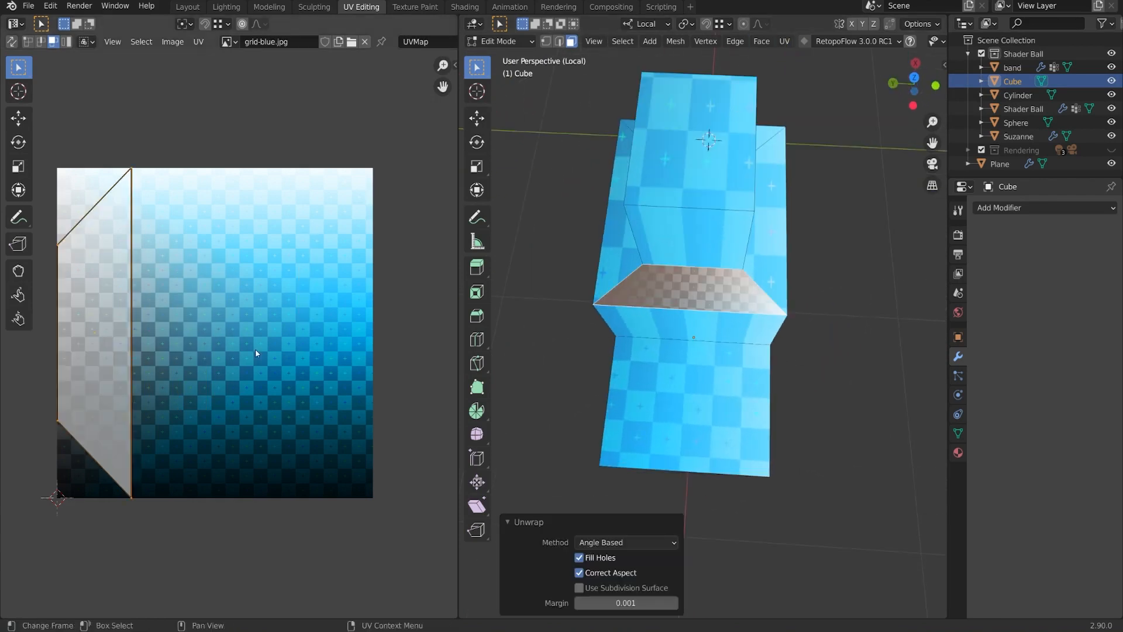
{"action": "left_click", "coordinate": [183, 338]}
{"action": "key", "text": "g"}
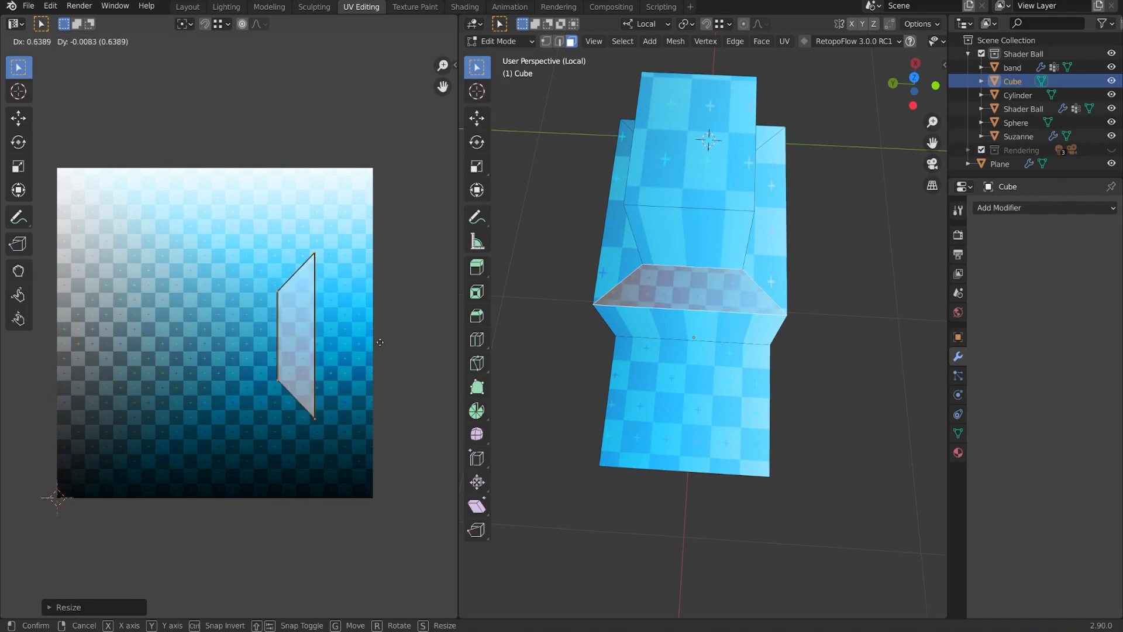
{"action": "left_click", "coordinate": [402, 344]}
{"action": "middle_click_drag", "start_coordinate": [777, 373], "coordinate": [857, 328]}
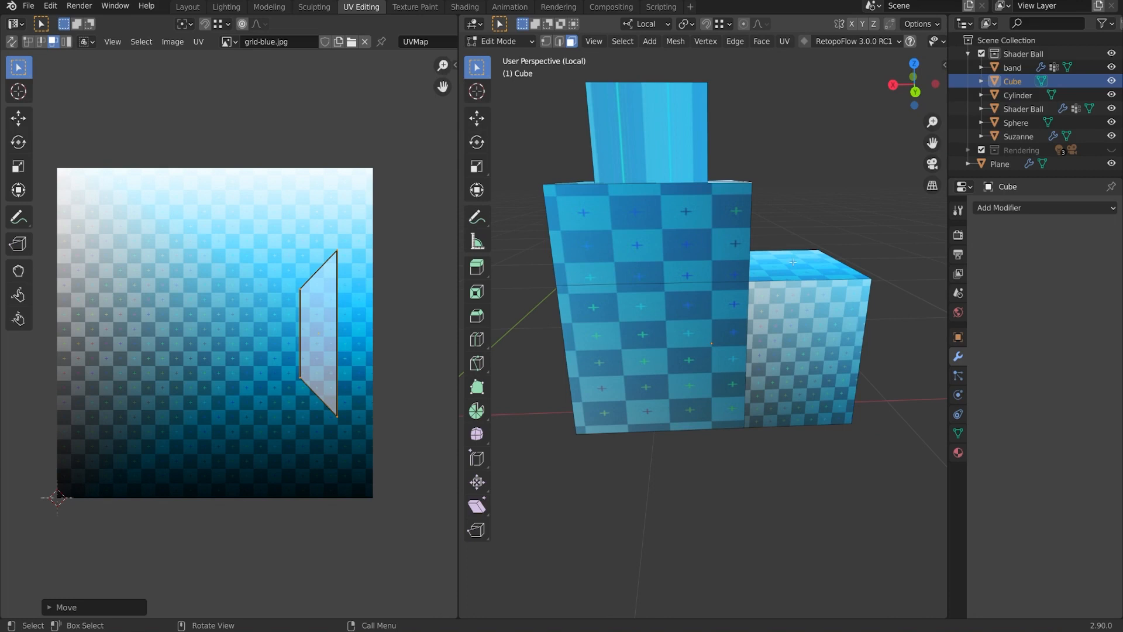
Add two faces of the tall block to the selection and unwrap them.
{"action": "left_click", "coordinate": [687, 357], "text": "shift"}
{"action": "left_click", "coordinate": [689, 242], "text": "shift"}
{"action": "middle_click_drag", "start_coordinate": [690, 242], "coordinate": [746, 331]}
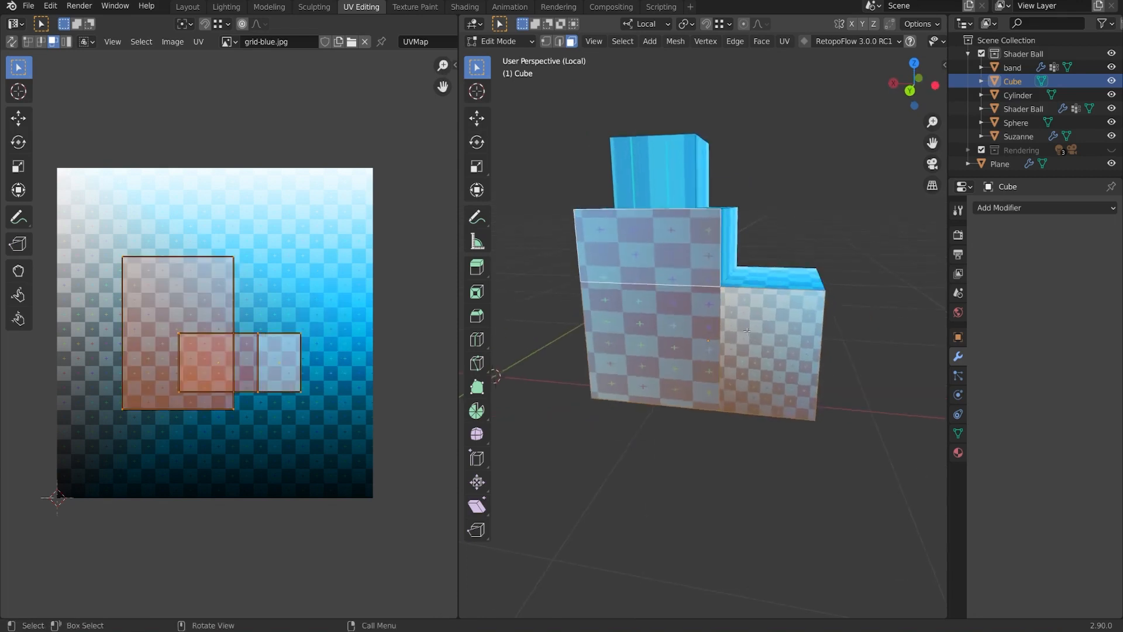
{"action": "key", "text": "u"}
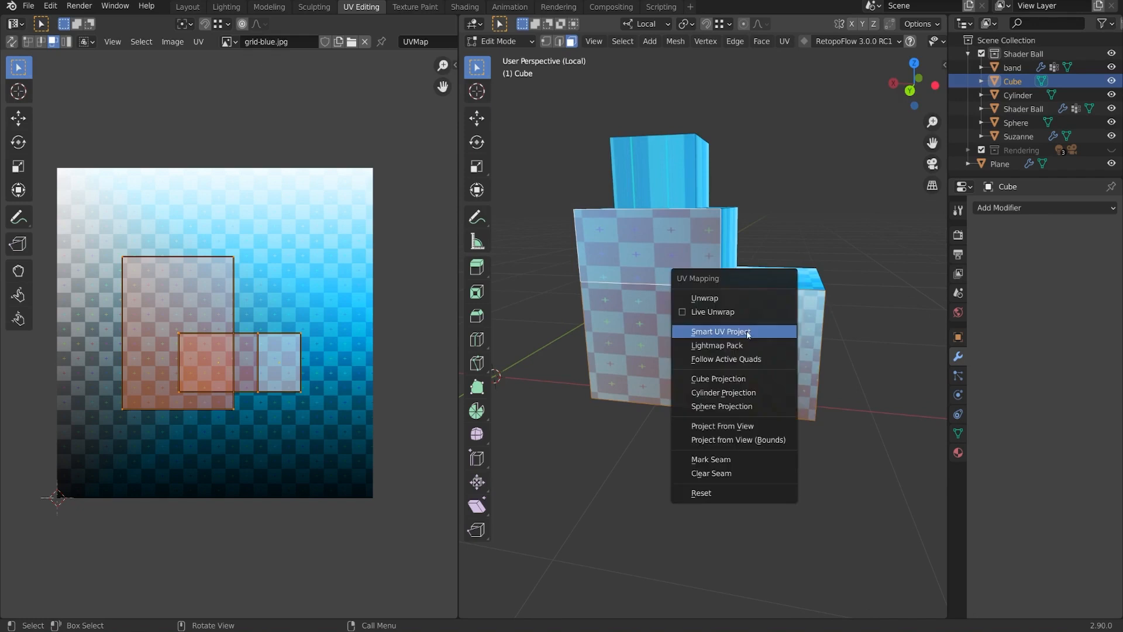
{"action": "left_click", "coordinate": [736, 297]}
{"action": "left_click", "coordinate": [787, 44]}
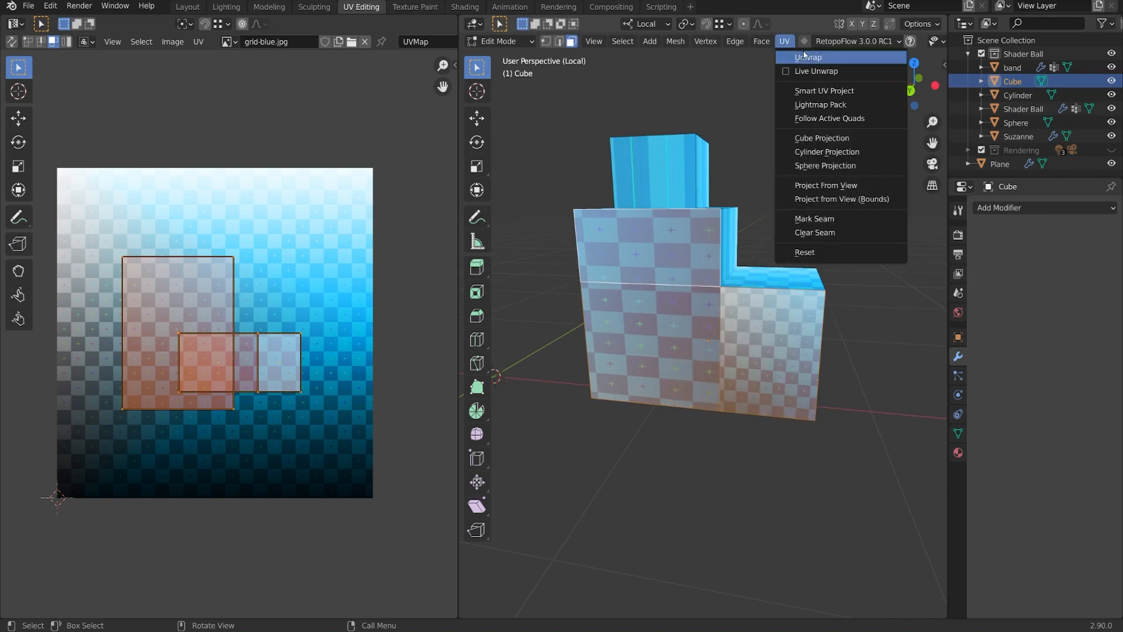
{"action": "left_click", "coordinate": [822, 61]}
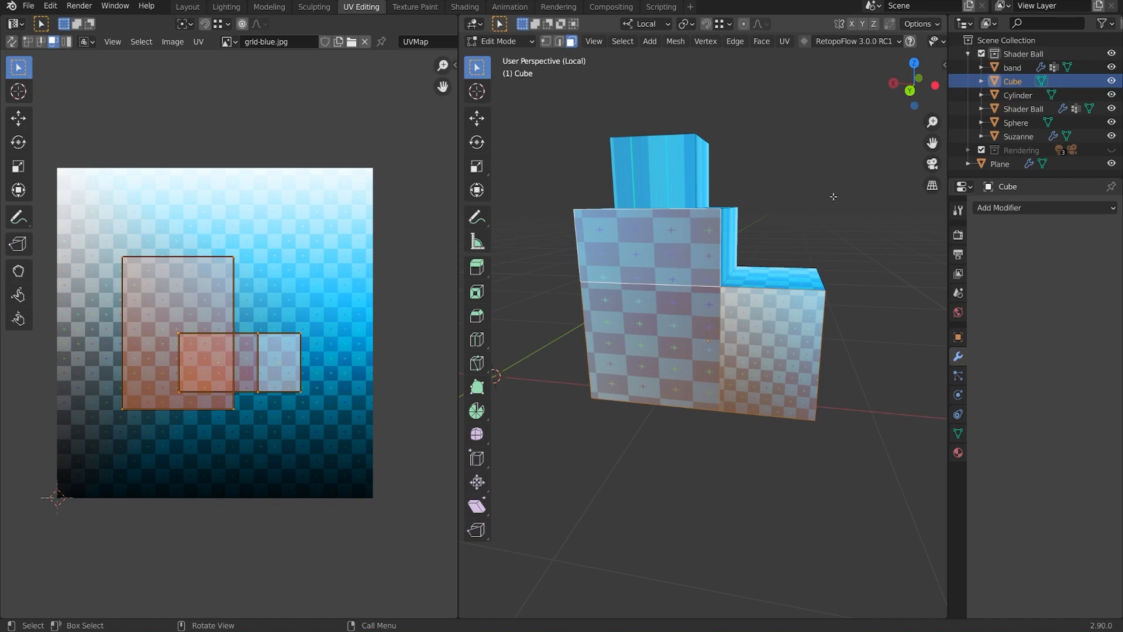
{"action": "key", "text": "u"}
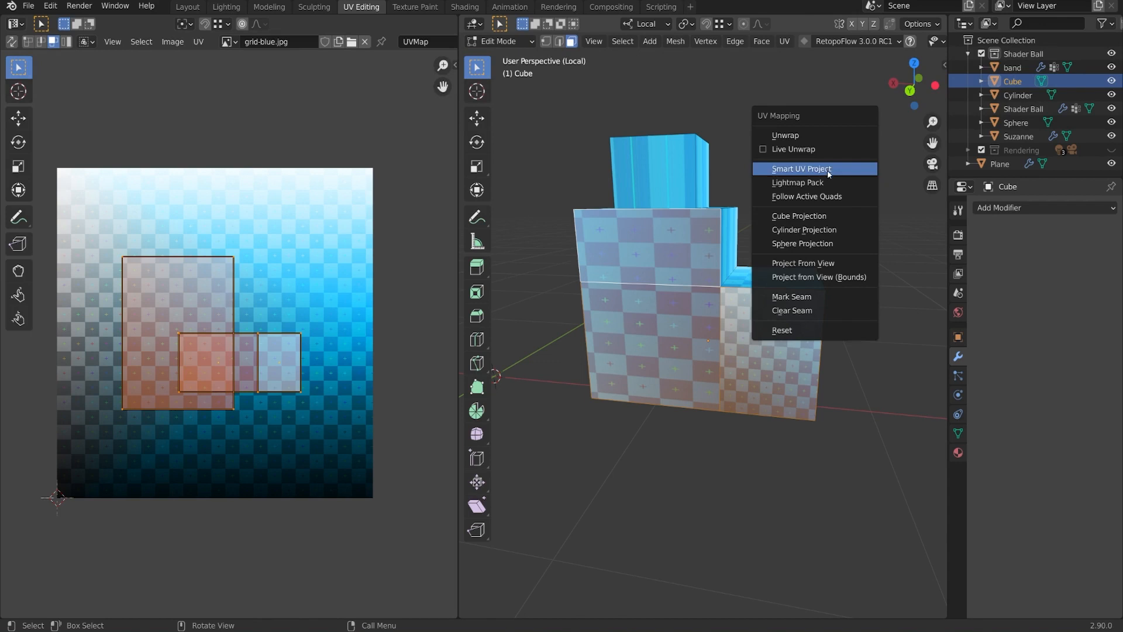
{"action": "left_click", "coordinate": [812, 135]}
Scale the UV islands down, then try moving the top and lower faces without keeping either move.
{"action": "middle_click_drag", "start_coordinate": [248, 359], "coordinate": [266, 354]}
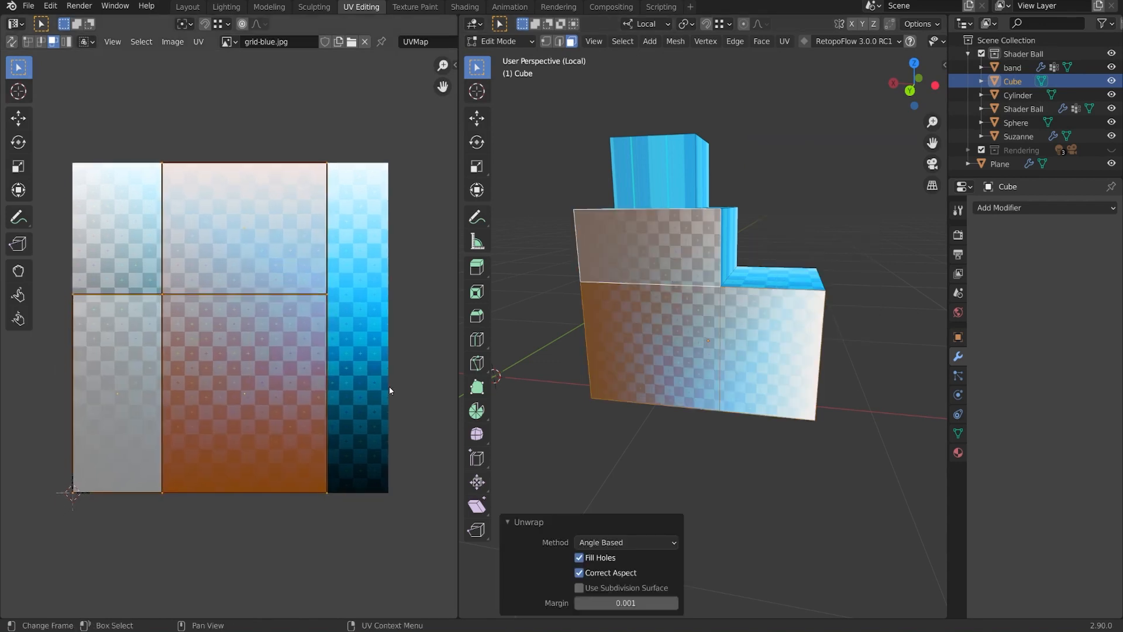
{"action": "key", "text": "s"}
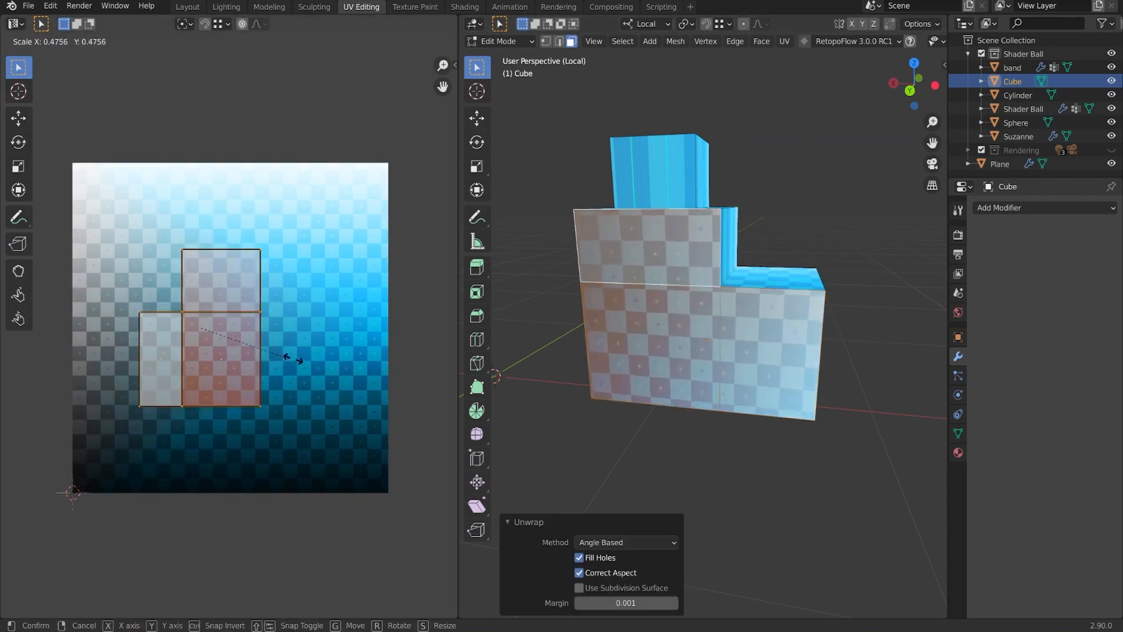
{"action": "left_click", "coordinate": [258, 296]}
{"action": "left_click", "coordinate": [198, 286]}
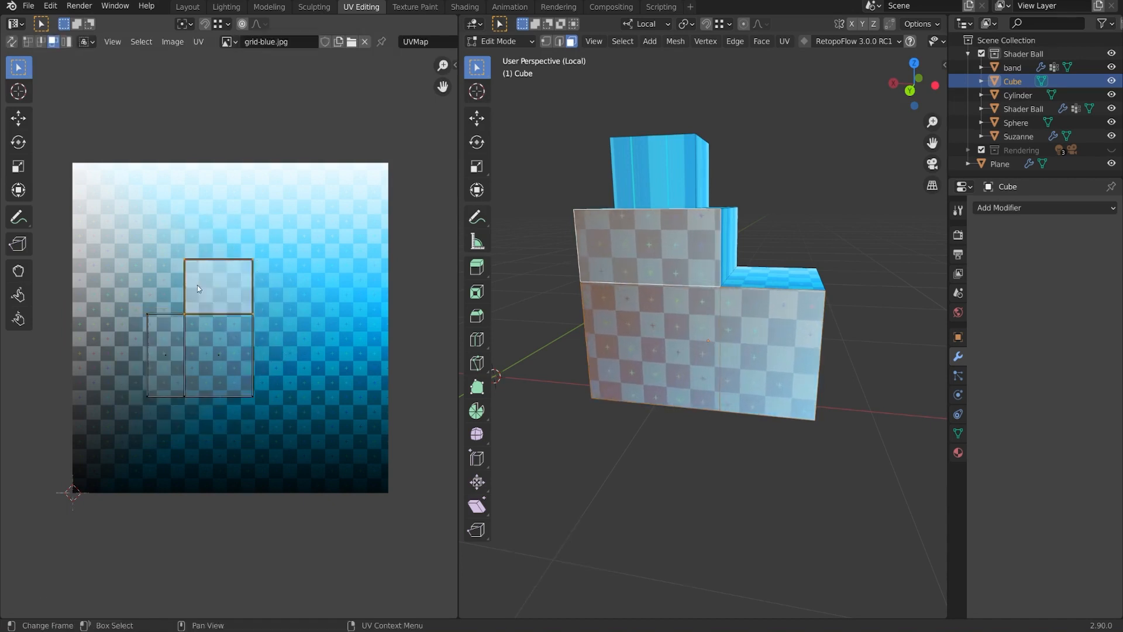
{"action": "key", "text": "g"}
{"action": "key", "text": "Escape"}
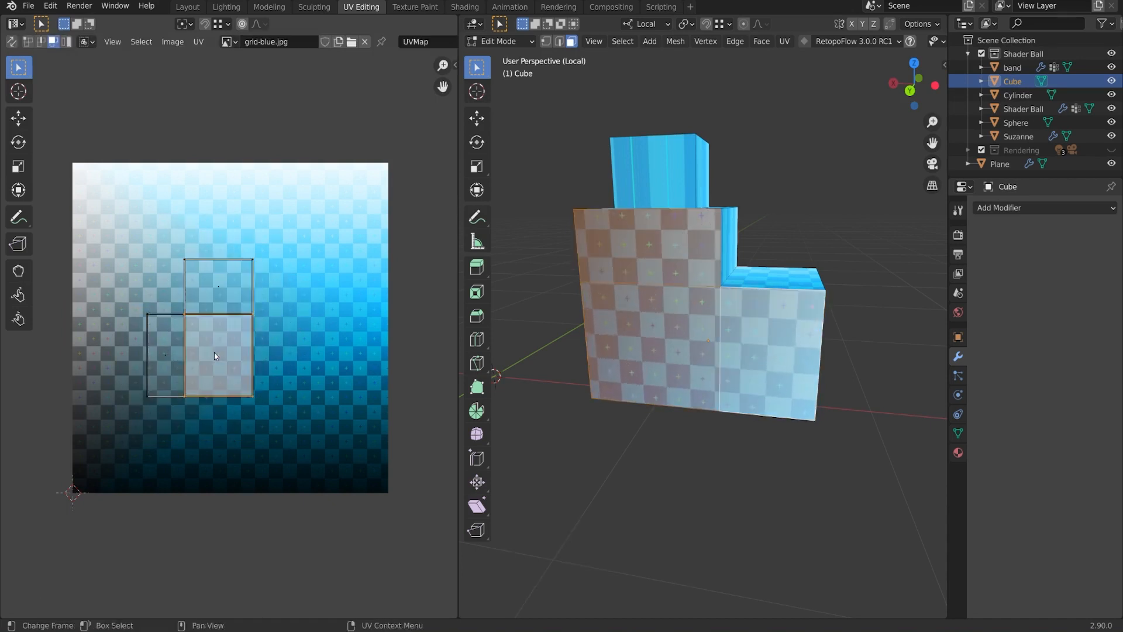
{"action": "left_click", "coordinate": [214, 352]}
{"action": "key", "text": "g"}
{"action": "key", "text": "Escape"}
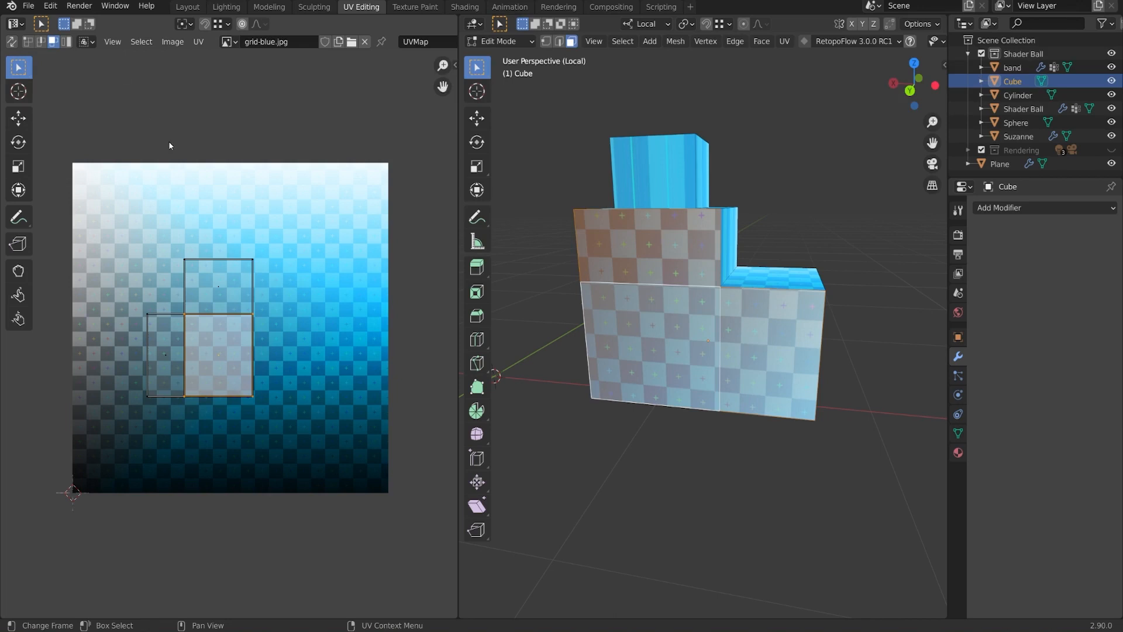
In island select, scale the three-face island to 1.0932 and place it in the lower-left corner.
{"action": "left_click", "coordinate": [70, 45]}
{"action": "left_click", "coordinate": [248, 372]}
{"action": "key", "text": "s"}
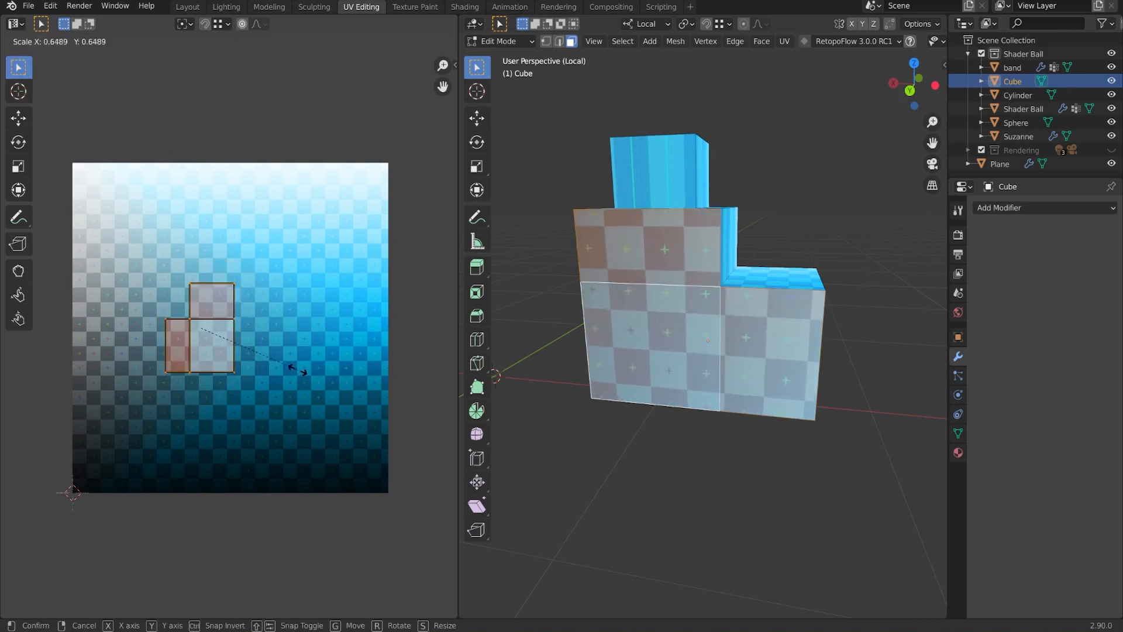
{"action": "left_click", "coordinate": [297, 370]}
{"action": "key", "text": "g"}
{"action": "left_click", "coordinate": [230, 445]}
{"action": "key", "text": "s"}
{"action": "left_click", "coordinate": [264, 441]}
{"action": "key", "text": "g"}
{"action": "left_click", "coordinate": [279, 440]}
{"action": "key", "text": "s"}
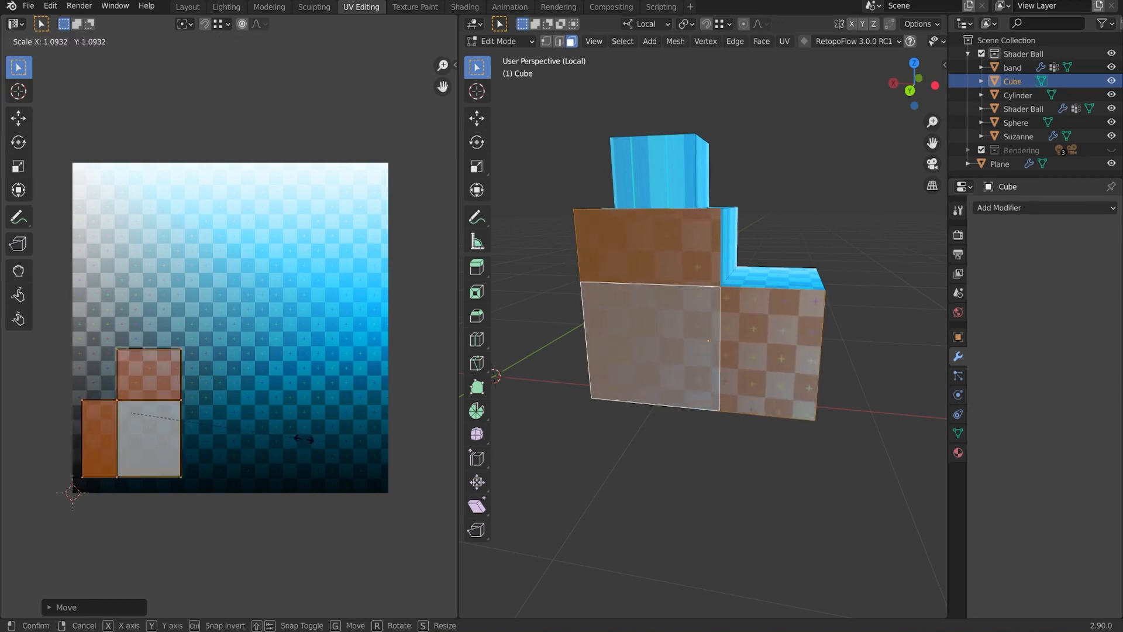
{"action": "left_click", "coordinate": [294, 443]}
{"action": "middle_click_drag", "start_coordinate": [731, 275], "coordinate": [760, 263]}
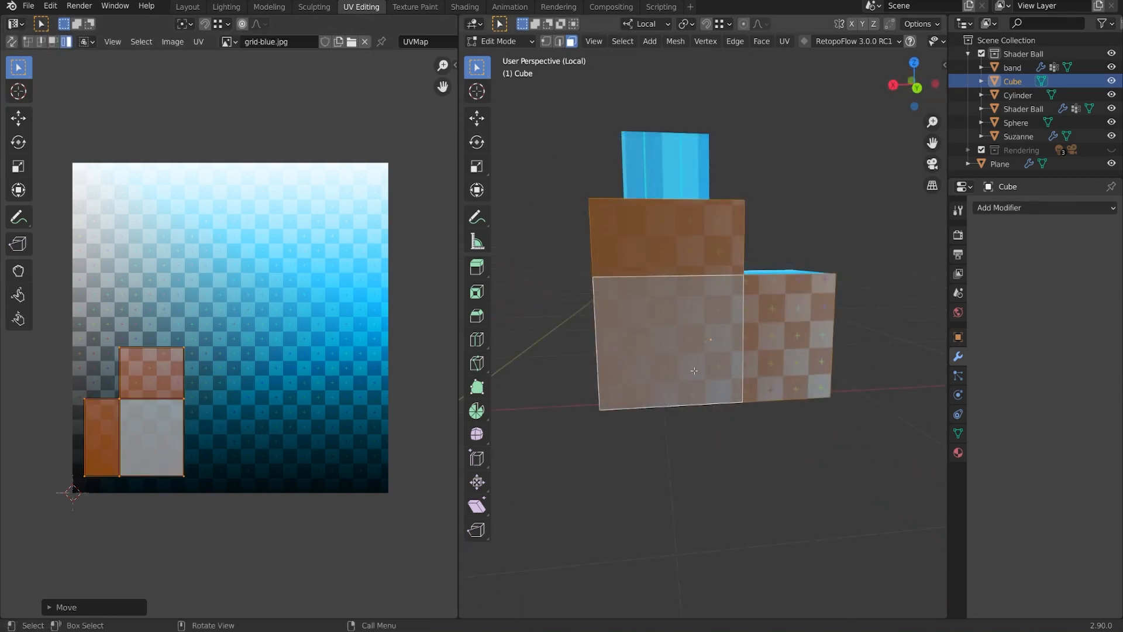
{"action": "middle_click_drag", "start_coordinate": [691, 224], "coordinate": [702, 274]}
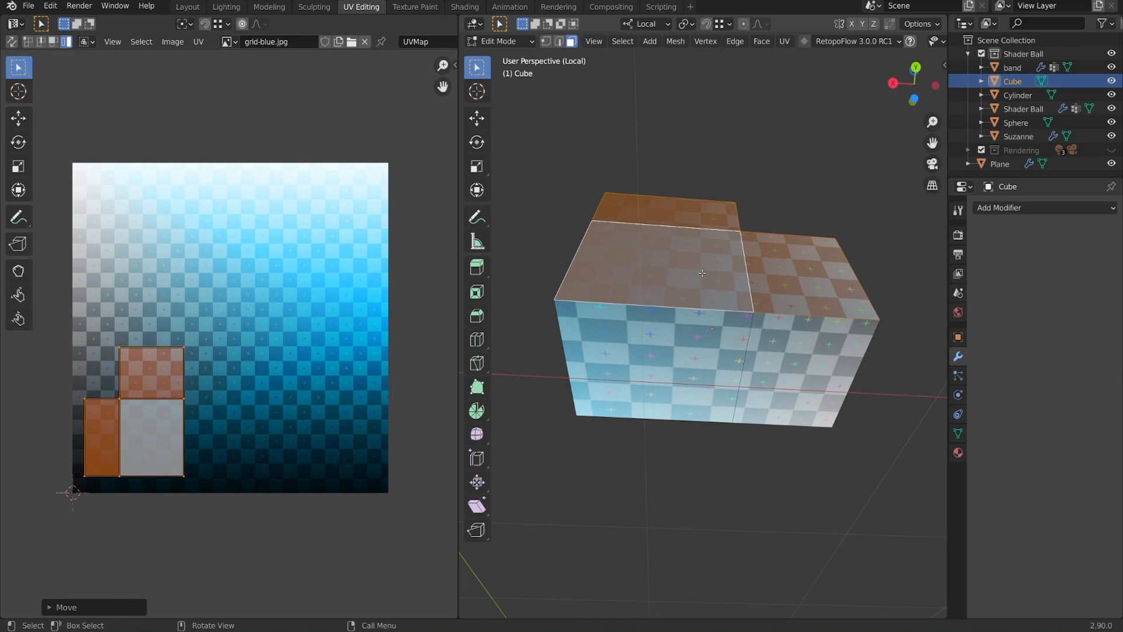
Add the two front faces to the selection and unwrap them.
{"action": "left_click", "coordinate": [672, 341], "text": "shift"}
{"action": "left_click", "coordinate": [807, 369], "text": "shift"}
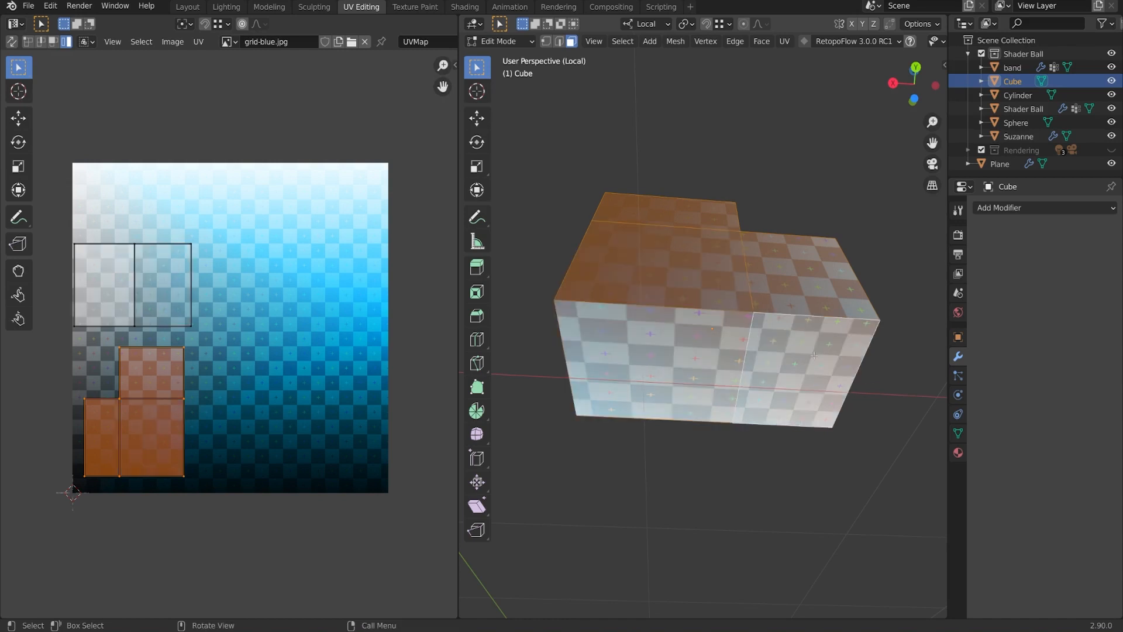
{"action": "middle_click_drag", "start_coordinate": [807, 369], "coordinate": [742, 387]}
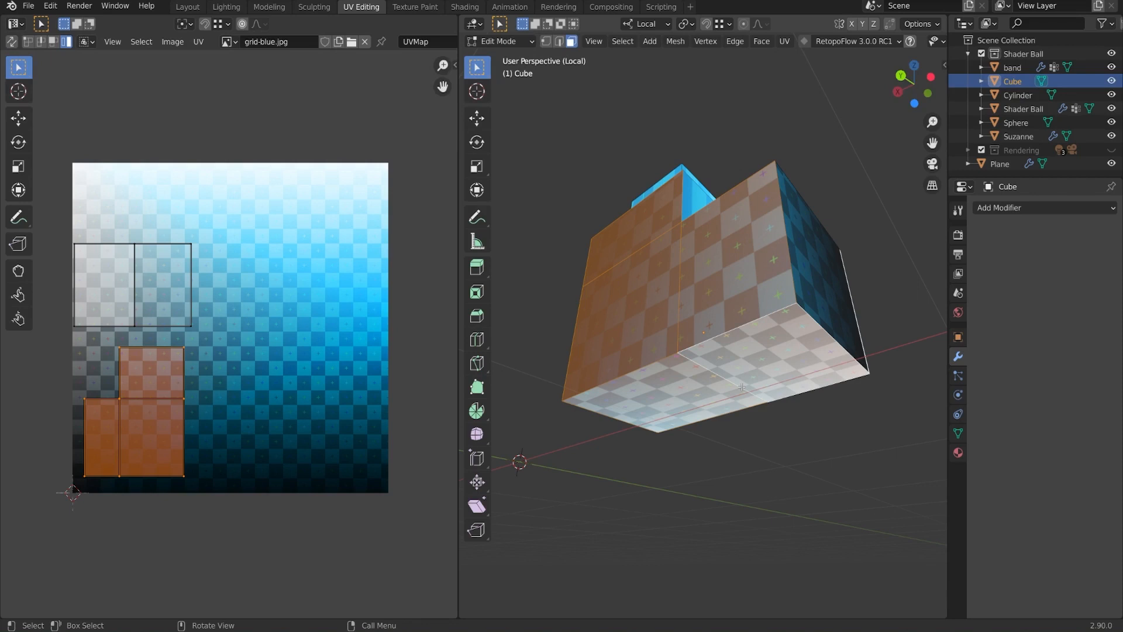
{"action": "middle_click_drag", "start_coordinate": [741, 387], "coordinate": [779, 333]}
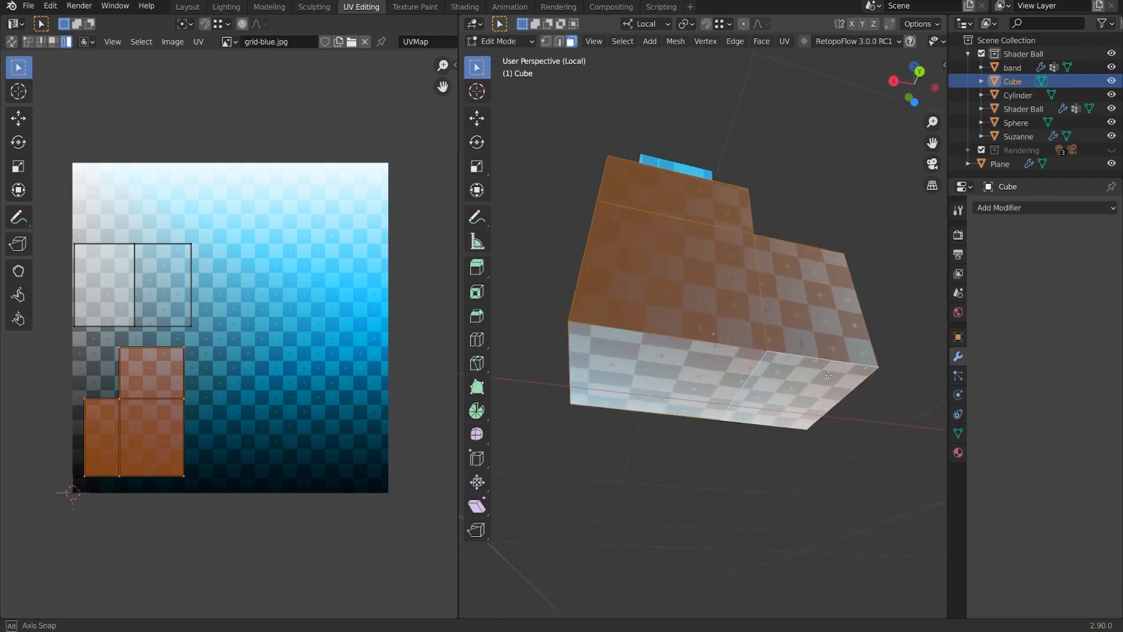
{"action": "key", "text": "u"}
{"action": "left_click", "coordinate": [779, 334]}
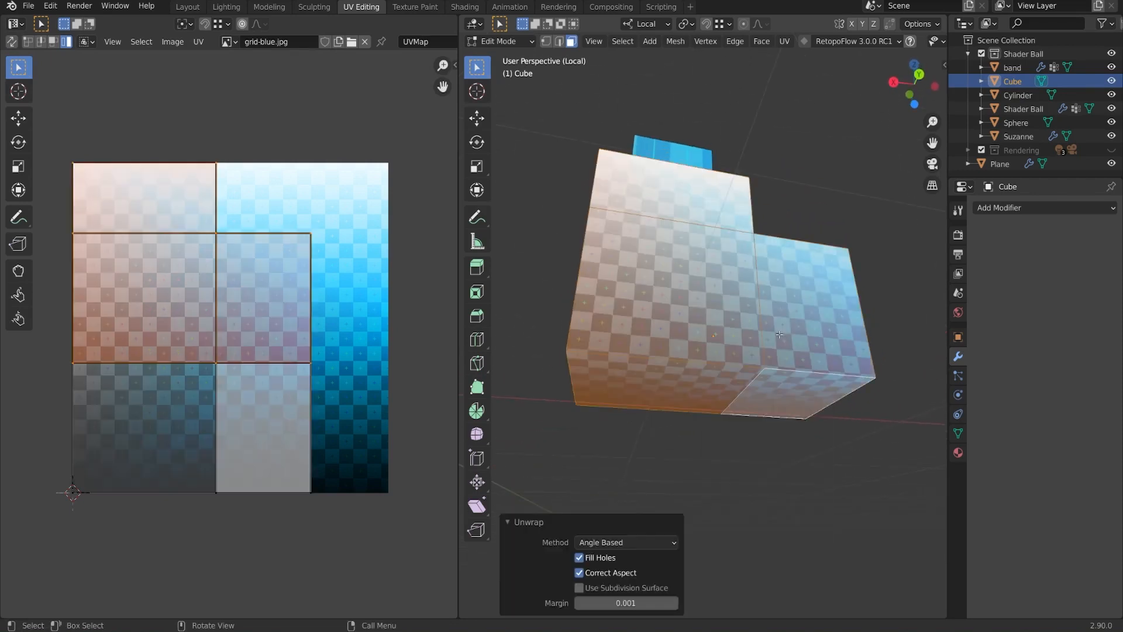
Shrink both new UV islands and move them left and up to the grid's middle-left.
{"action": "key", "text": "s"}
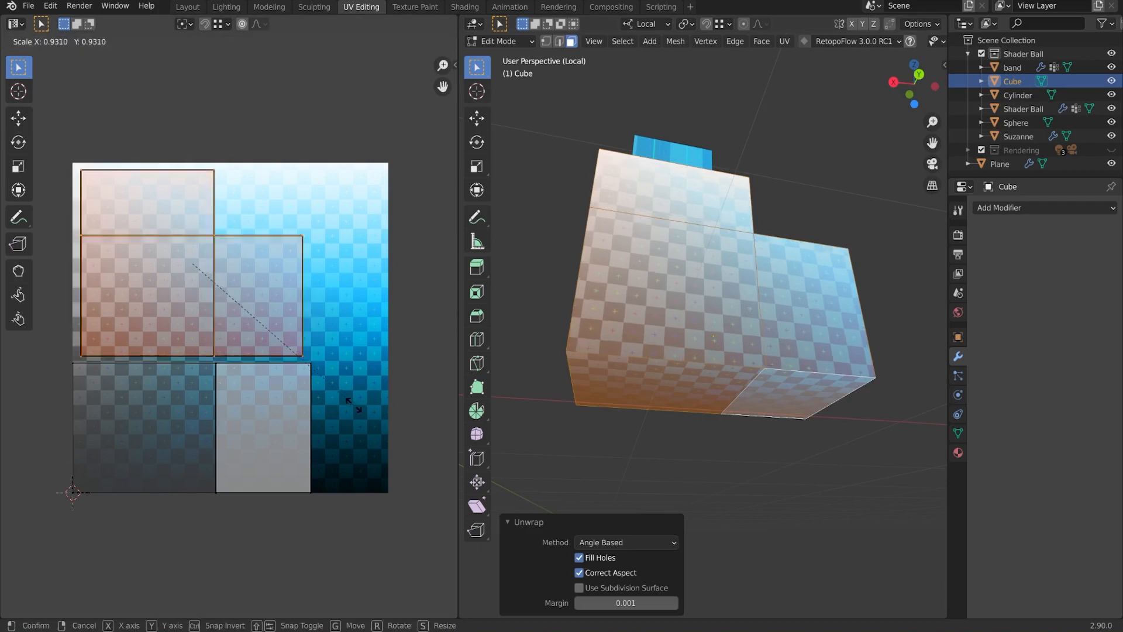
{"action": "right_click", "coordinate": [353, 389]}
{"action": "left_click", "coordinate": [266, 472], "text": "shift"}
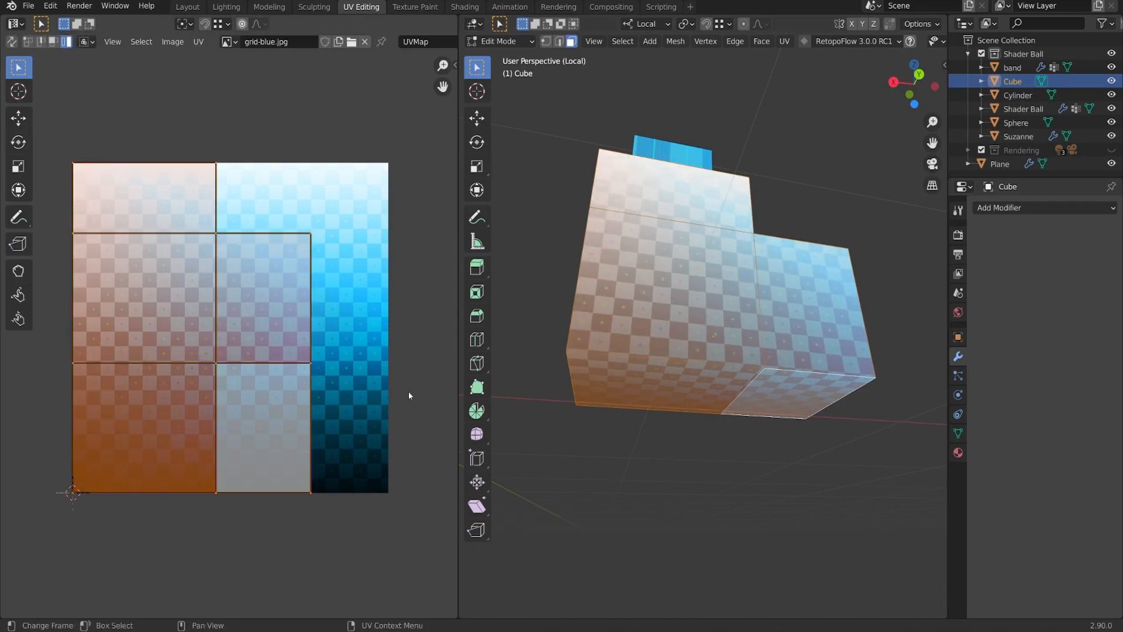
{"action": "key", "text": "s"}
{"action": "left_click", "coordinate": [291, 374]}
{"action": "key", "text": "g"}
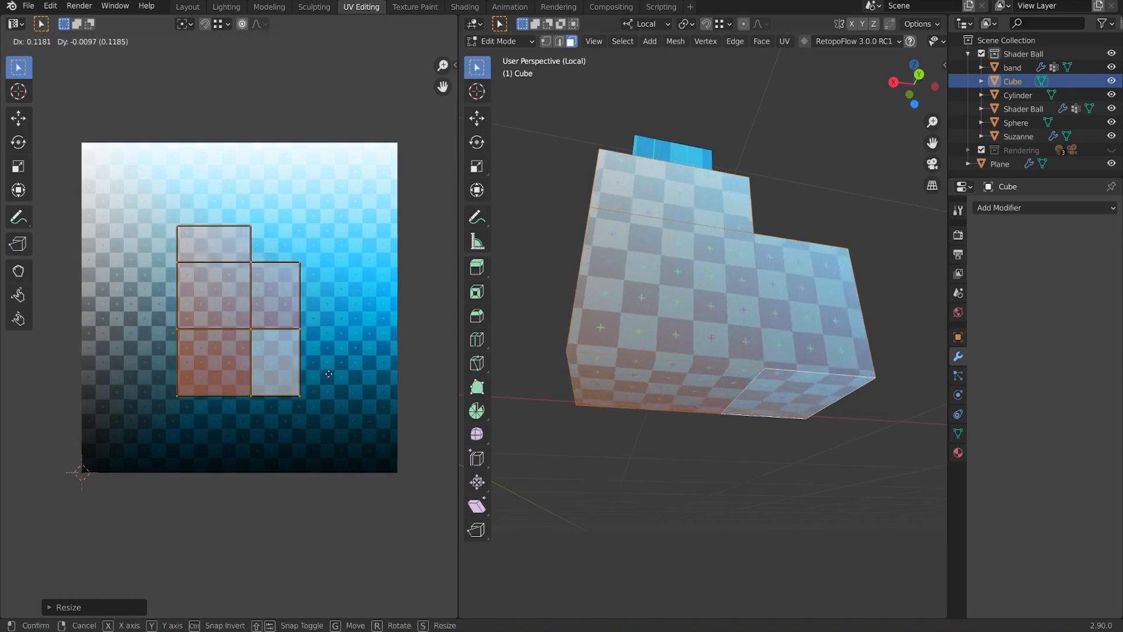
{"action": "left_click", "coordinate": [286, 374]}
{"action": "key", "text": "g"}
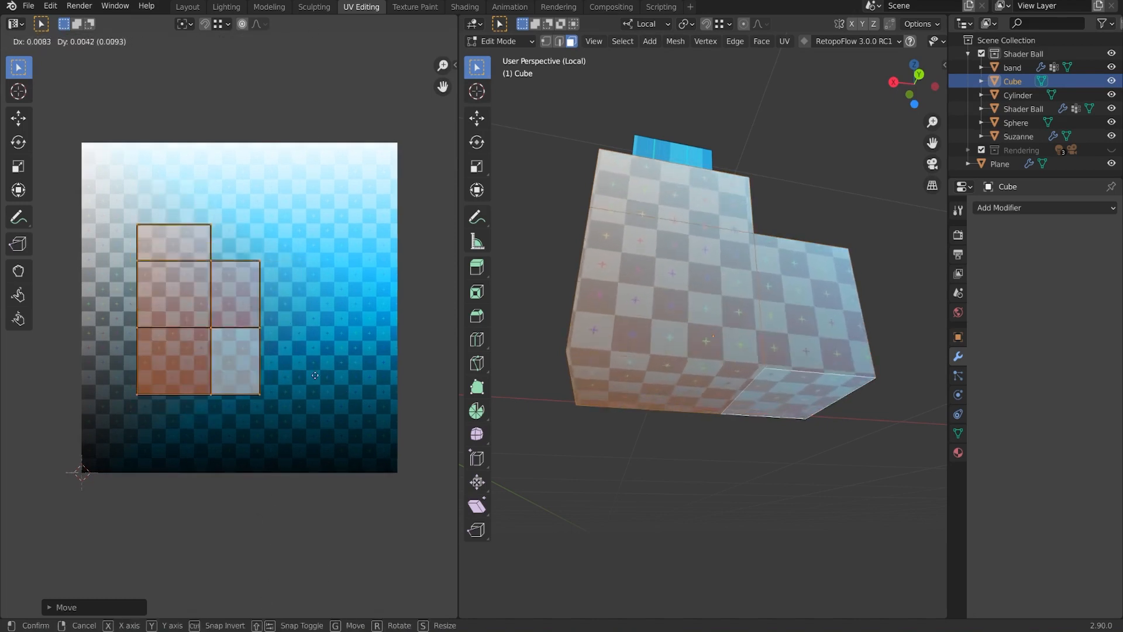
{"action": "left_click", "coordinate": [314, 357]}
Turn to the cube's front and add a front face to the selection.
{"action": "middle_click_drag", "start_coordinate": [686, 311], "coordinate": [860, 315]}
{"action": "middle_click_drag", "start_coordinate": [664, 263], "coordinate": [751, 263]}
{"action": "left_click", "coordinate": [757, 310], "text": "shift"}
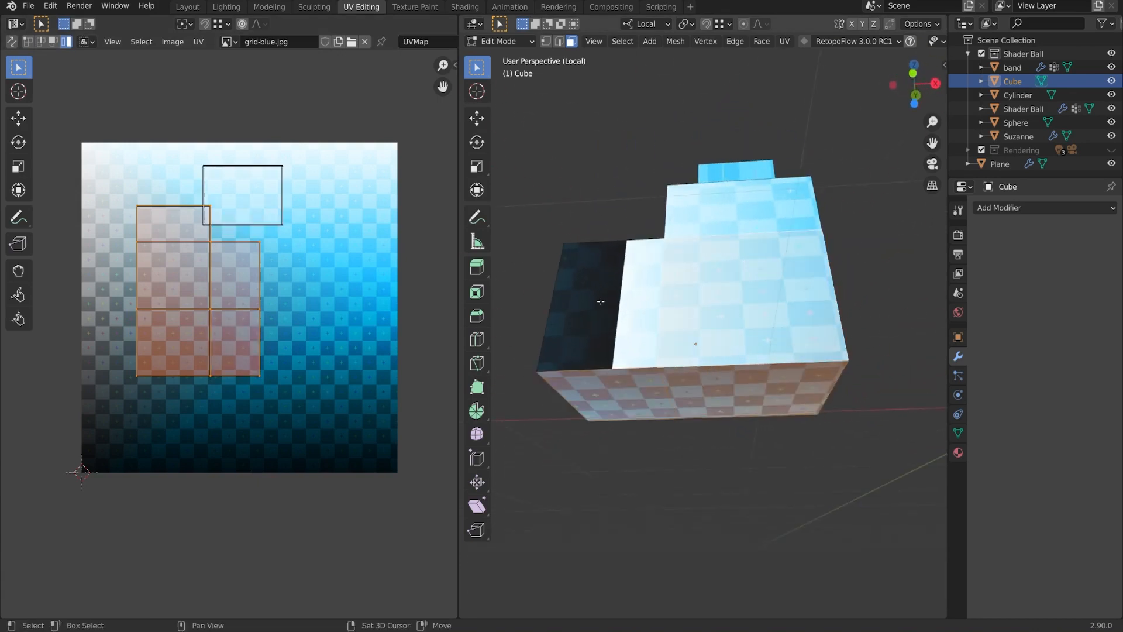
Unwrap the dark side face with another face and scale all the UVs to about 0.66.
{"action": "left_click", "coordinate": [600, 301], "text": "shift"}
{"action": "middle_click_drag", "start_coordinate": [600, 301], "coordinate": [852, 296]}
{"action": "left_click", "coordinate": [752, 265], "text": "shift"}
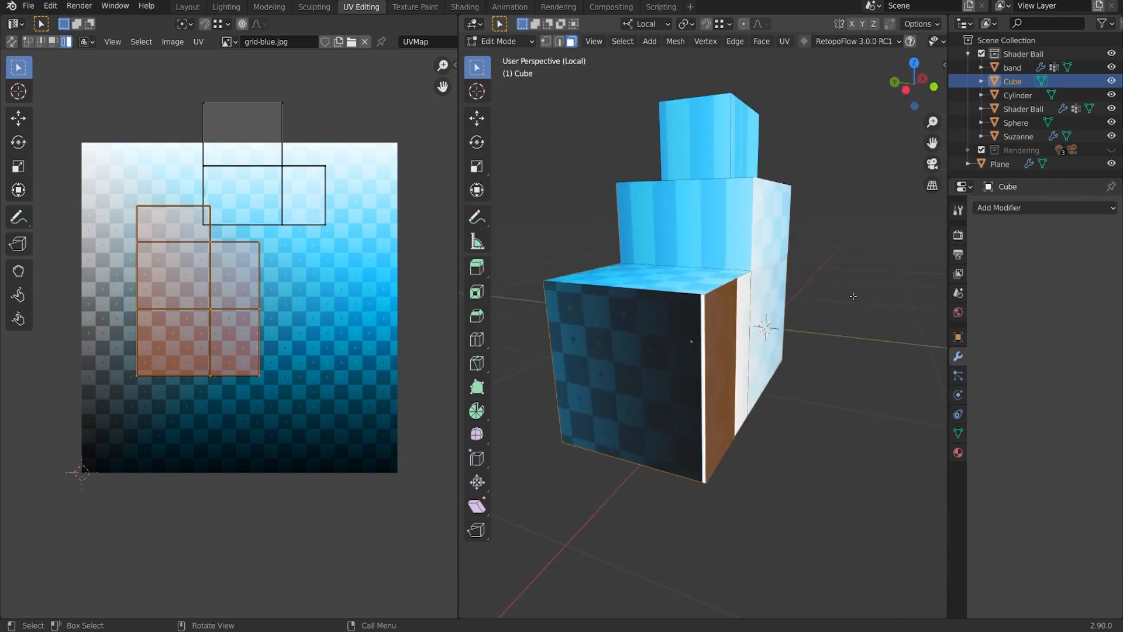
{"action": "key", "text": "u"}
{"action": "left_click", "coordinate": [852, 299]}
{"action": "key", "text": "a"}
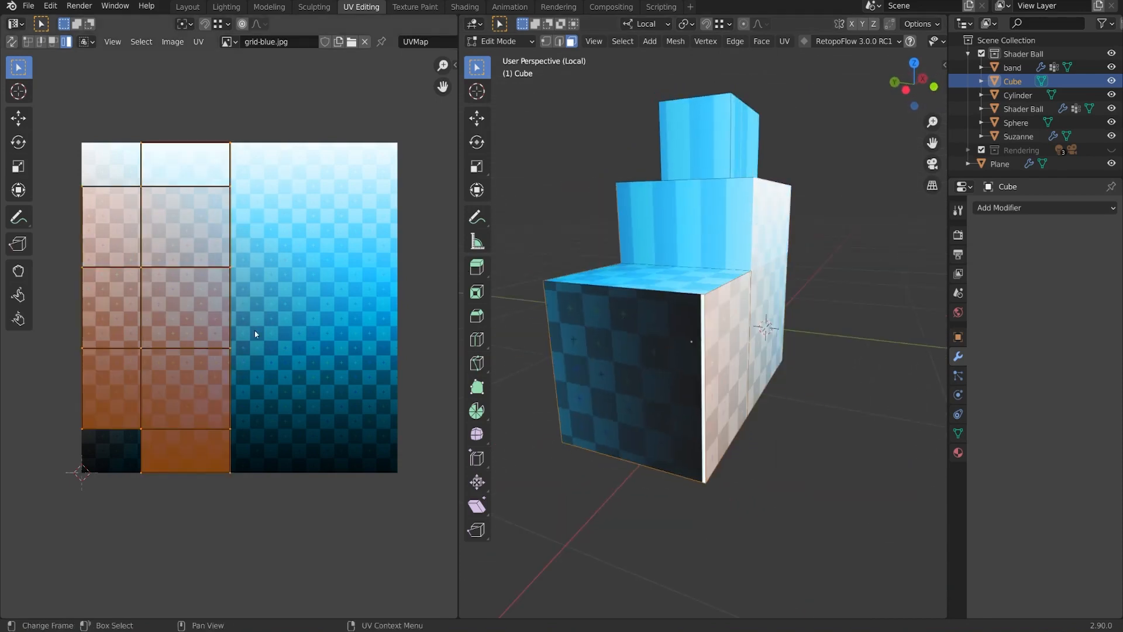
{"action": "middle_click_drag", "start_coordinate": [837, 345], "coordinate": [841, 239]}
{"action": "key", "text": "s"}
{"action": "left_click", "coordinate": [249, 311]}
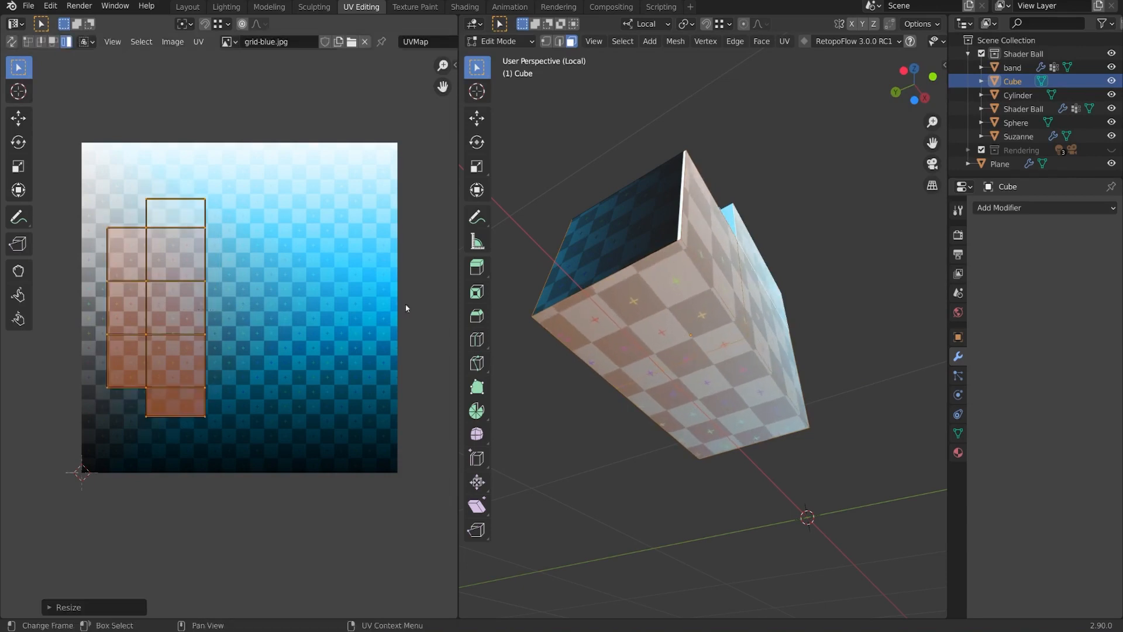
{"action": "mouse_move", "coordinate": [734, 301]}
{"action": "middle_mouse_down"}
{"action": "mouse_move", "coordinate": [670, 347]}
{"action": "mouse_move", "coordinate": [743, 301]}
{"action": "middle_mouse_up"}
Select a side face, a second face and the bottom face of the lower block.
{"action": "key", "text": "g"}
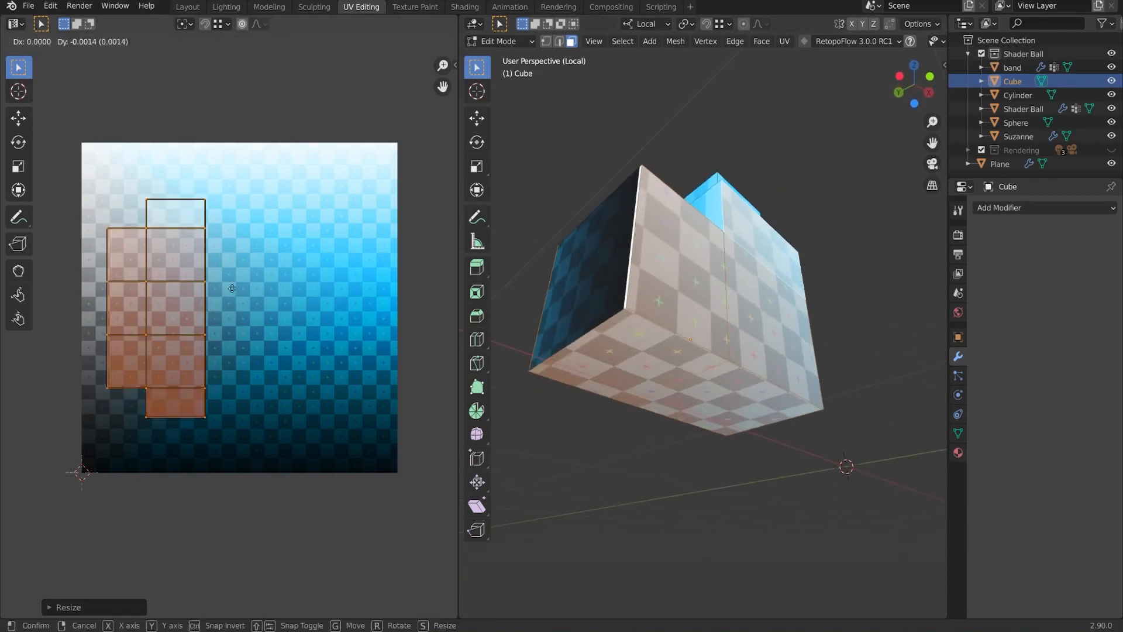
{"action": "right_click", "coordinate": [233, 331]}
{"action": "middle_click_drag", "start_coordinate": [667, 289], "coordinate": [712, 340]}
{"action": "left_click", "coordinate": [703, 340]}
{"action": "left_click", "coordinate": [712, 341], "text": "shift"}
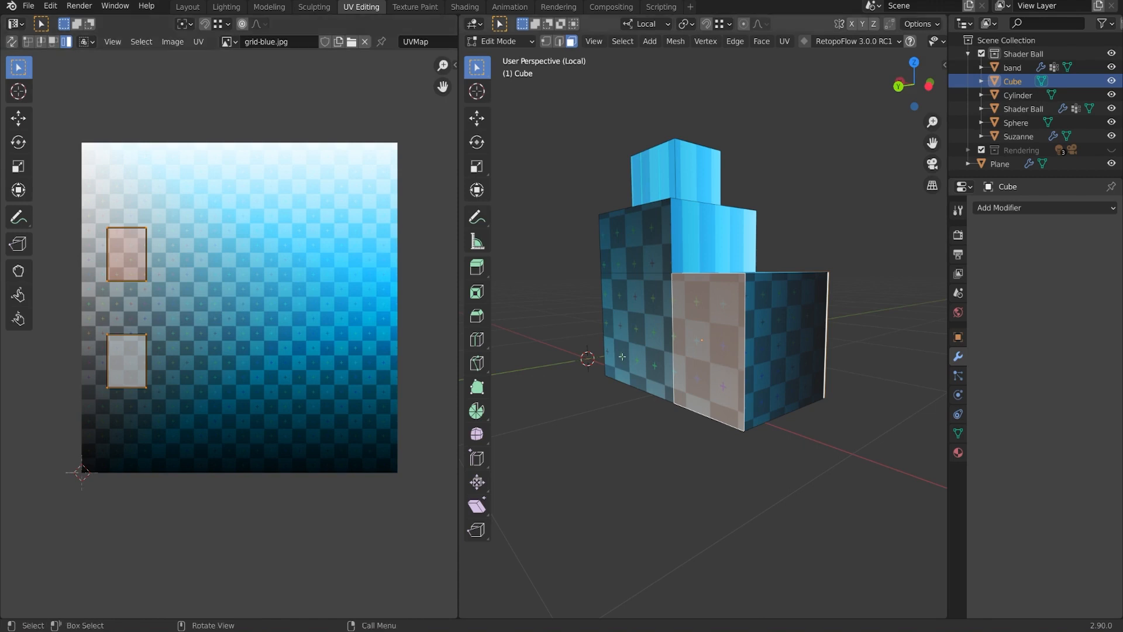
{"action": "middle_click_drag", "start_coordinate": [786, 347], "coordinate": [748, 361]}
{"action": "left_click", "coordinate": [754, 310], "text": "shift"}
{"action": "left_click", "coordinate": [742, 338], "text": "shift"}
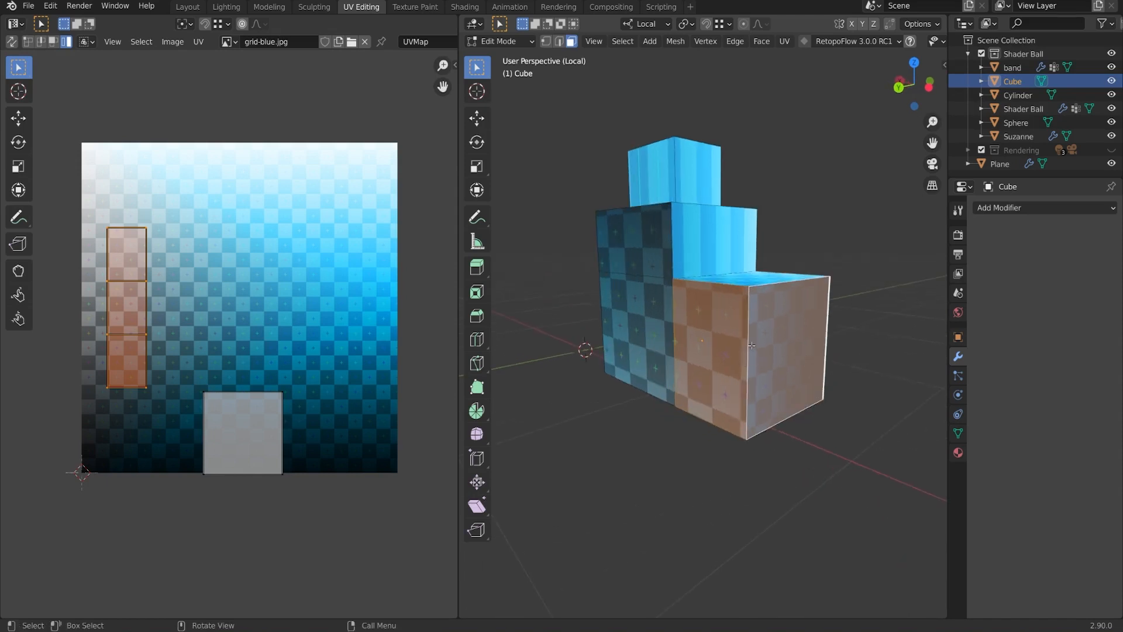
{"action": "left_click", "coordinate": [748, 343], "text": "shift"}
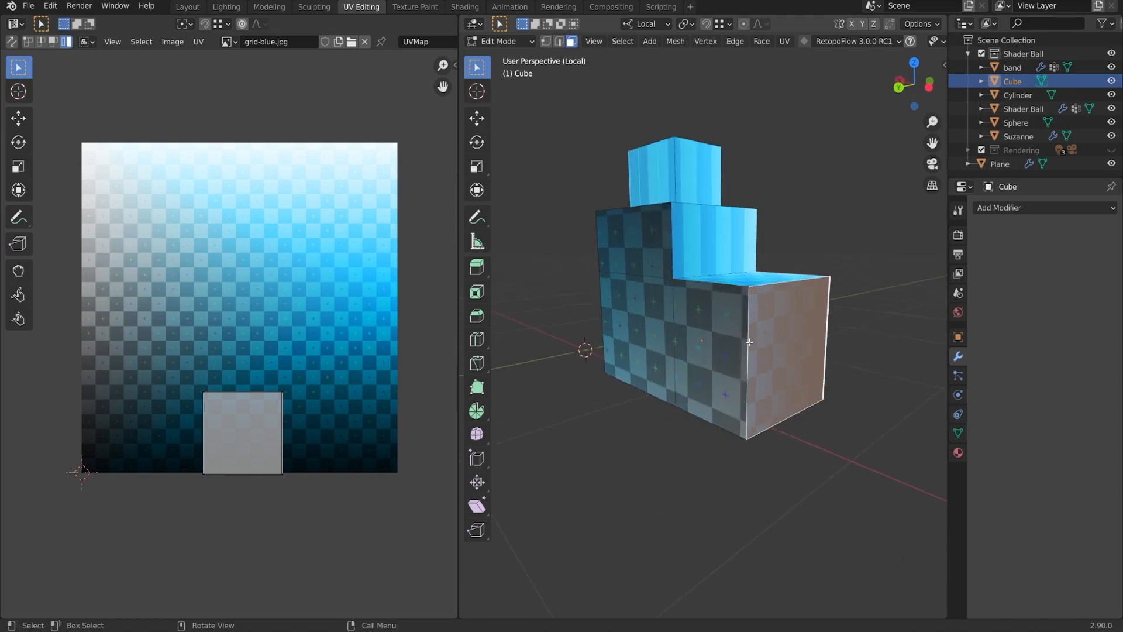
Switch to edge select and select the cube's vertical edge.
{"action": "key", "text": "2"}
{"action": "middle_click_drag", "start_coordinate": [749, 342], "coordinate": [695, 344]}
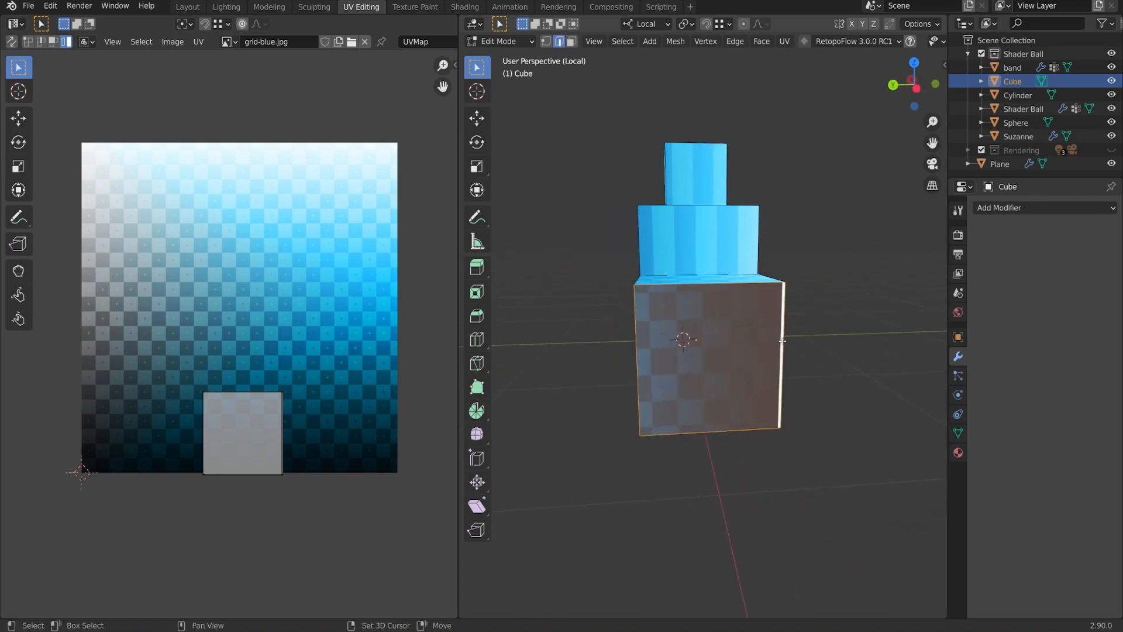
{"action": "mouse_move", "coordinate": [779, 350]}
{"action": "middle_mouse_down"}
{"action": "mouse_move", "coordinate": [708, 349]}
{"action": "mouse_move", "coordinate": [758, 356]}
{"action": "middle_mouse_up"}
{"action": "left_click", "coordinate": [708, 349]}
Turn on UV sync selection and add the vertical corner edge to the selection.
{"action": "left_click", "coordinate": [12, 42]}
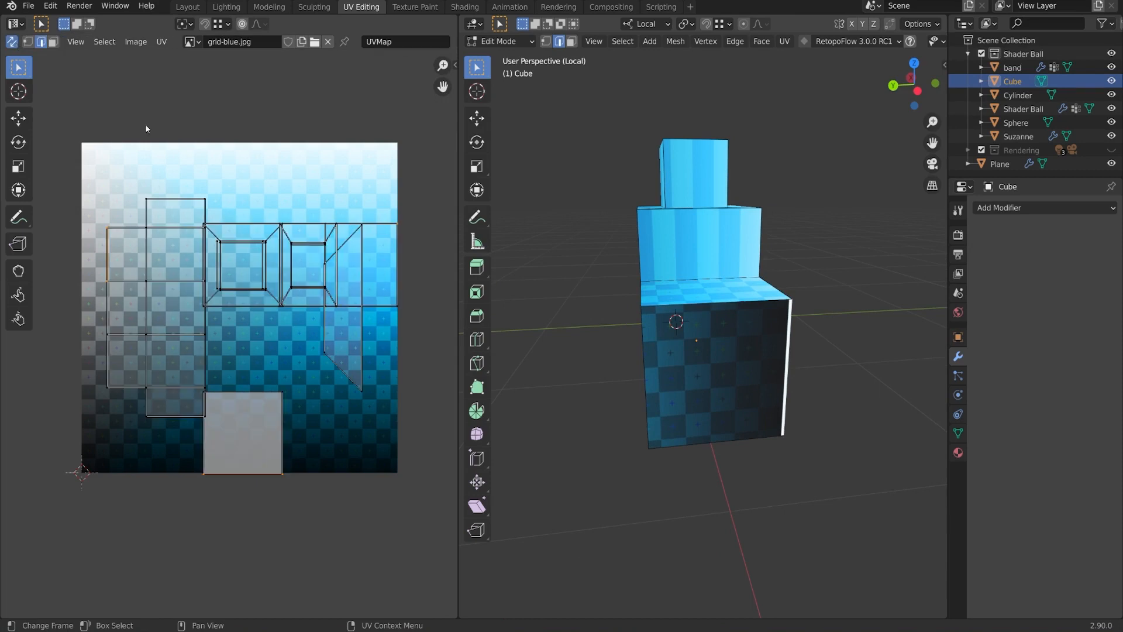
{"action": "middle_click_drag", "start_coordinate": [644, 321], "coordinate": [740, 351]}
{"action": "left_click", "coordinate": [737, 351], "text": "shift"}
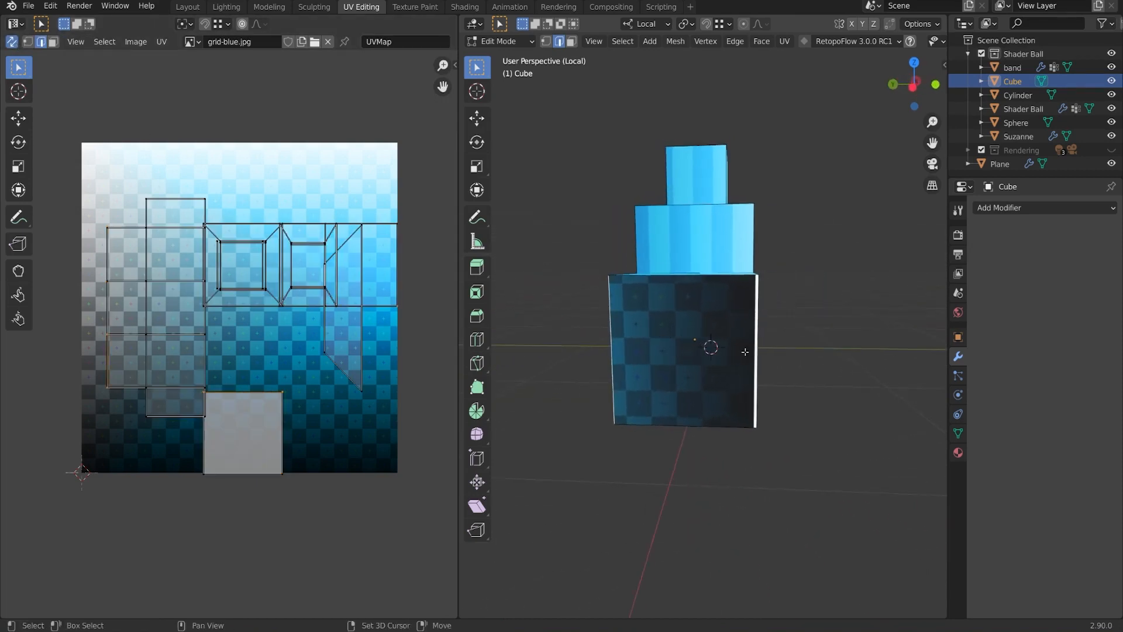
{"action": "middle_click_drag", "start_coordinate": [102, 308], "coordinate": [194, 325]}
{"action": "scroll", "coordinate": [193, 316], "scroll_direction": "up", "scroll_amount": 3}
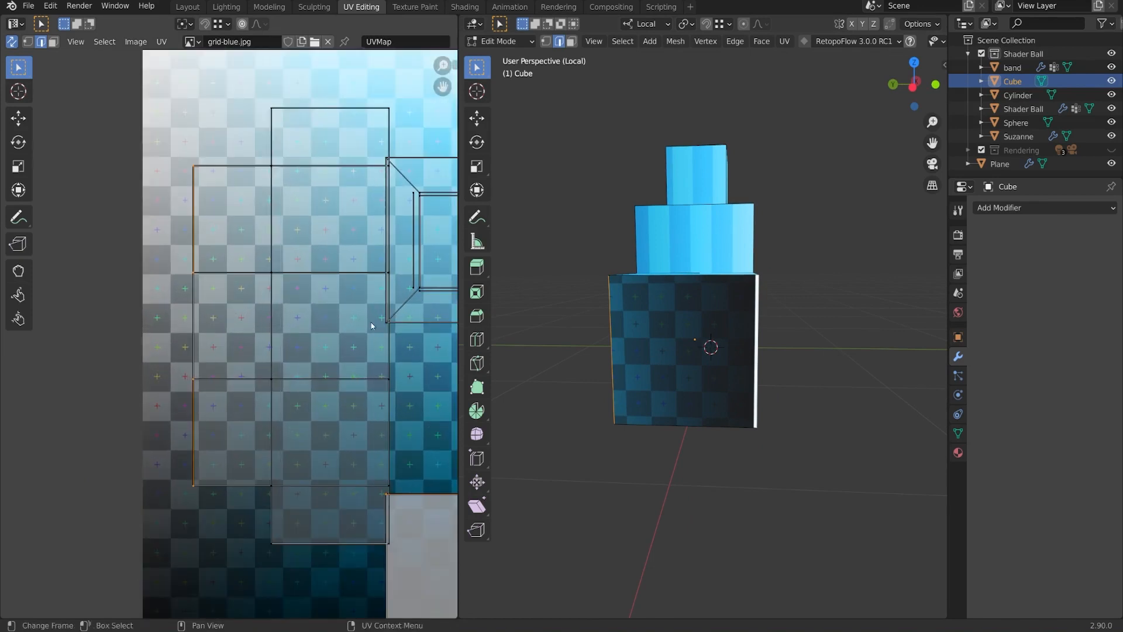
{"action": "middle_click_drag", "start_coordinate": [601, 363], "coordinate": [754, 349]}
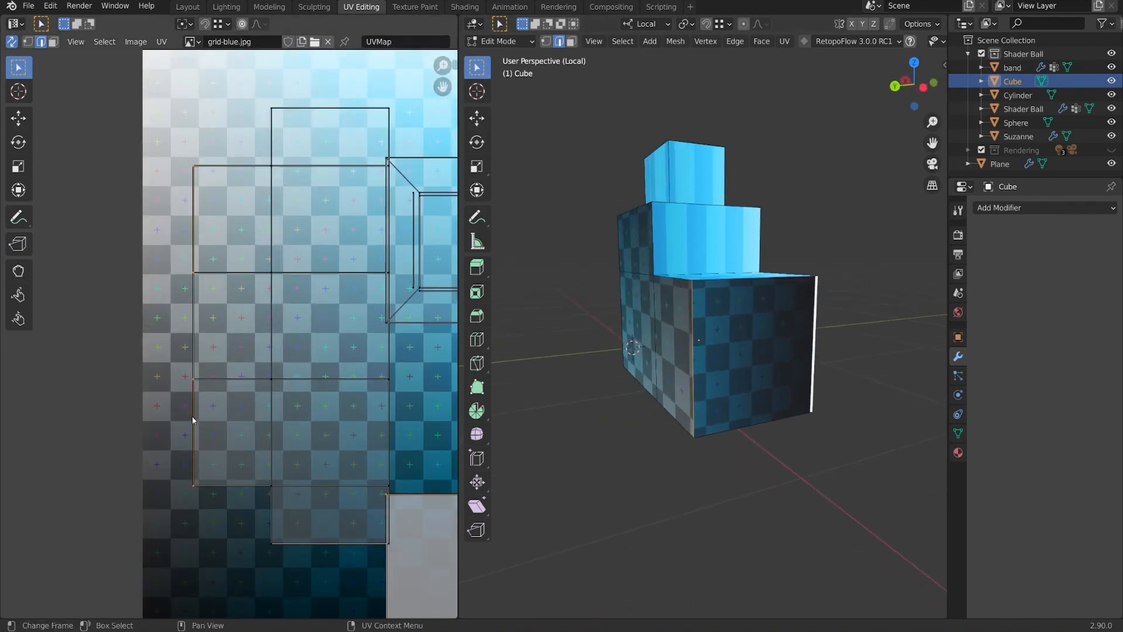
Draw straight-line annotations along the UV island's left edge, undoing the extra stroke.
{"action": "left_click", "coordinate": [18, 217]}
{"action": "left_click_drag", "start_coordinate": [30, 223], "coordinate": [109, 251]}
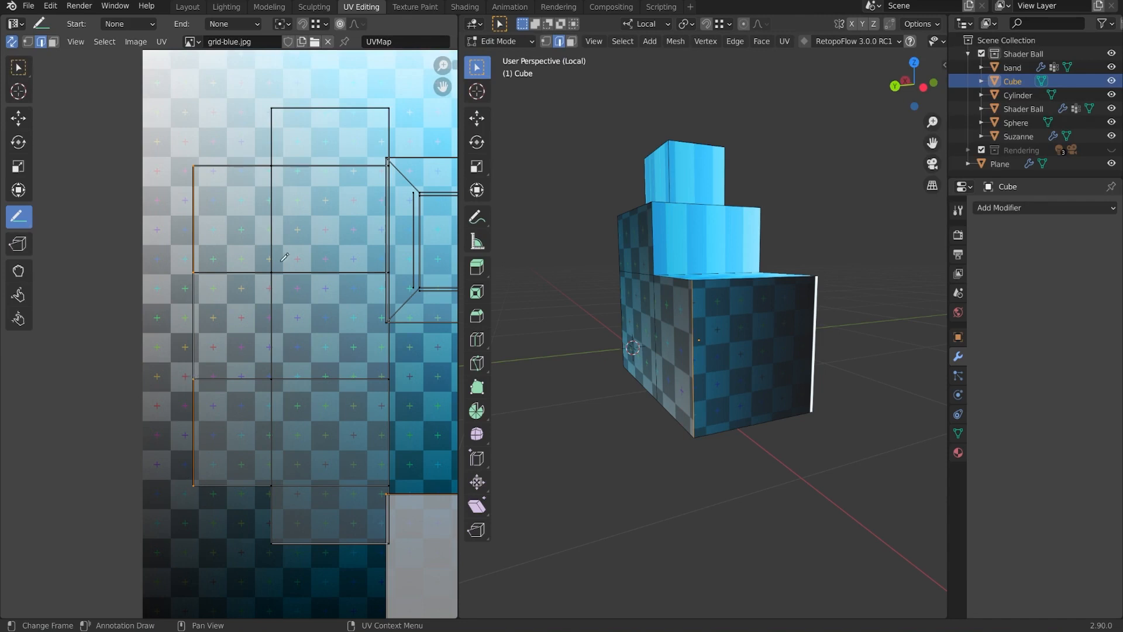
{"action": "mouse_move", "coordinate": [194, 378]}
{"action": "left_mouse_down"}
{"action": "mouse_move", "coordinate": [206, 262]}
{"action": "mouse_move", "coordinate": [194, 270]}
{"action": "left_mouse_up"}
{"action": "left_click_drag", "start_coordinate": [196, 482], "coordinate": [197, 162]}
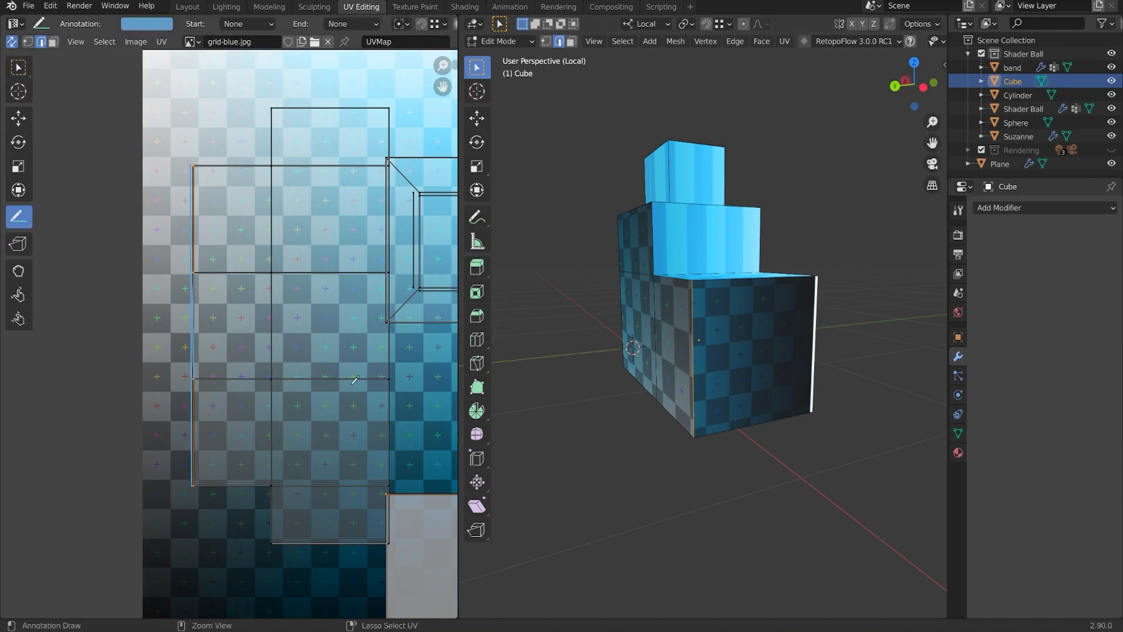
{"action": "key", "text": "ctrl+z"}
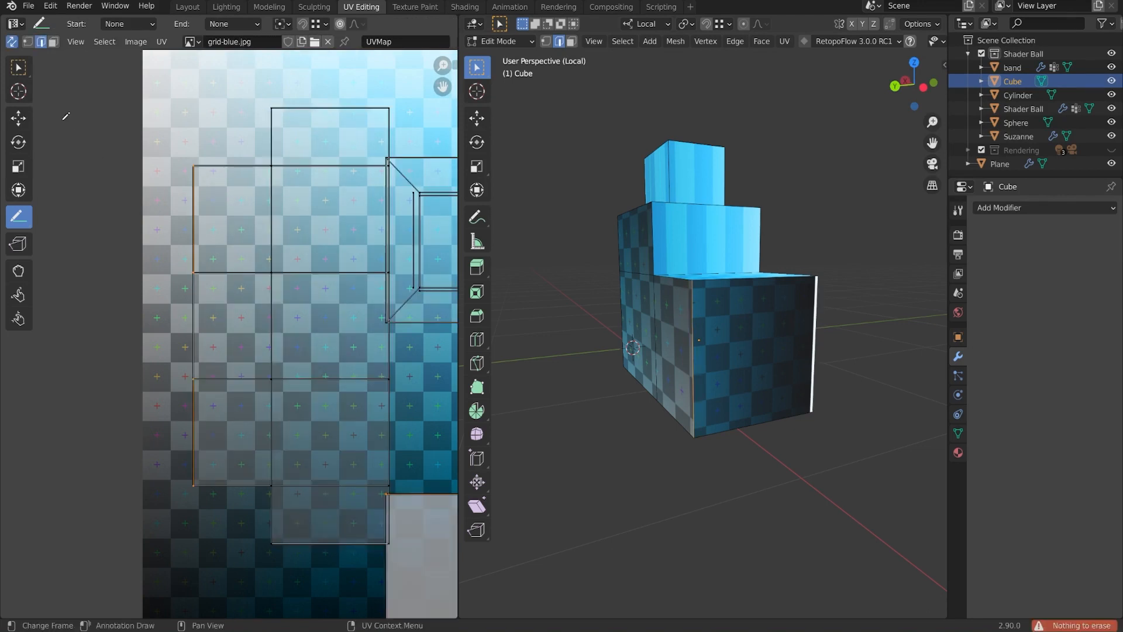
With UV sync off and box select in vertex mode, move the two left UV vertices left along X.
{"action": "left_click", "coordinate": [28, 41]}
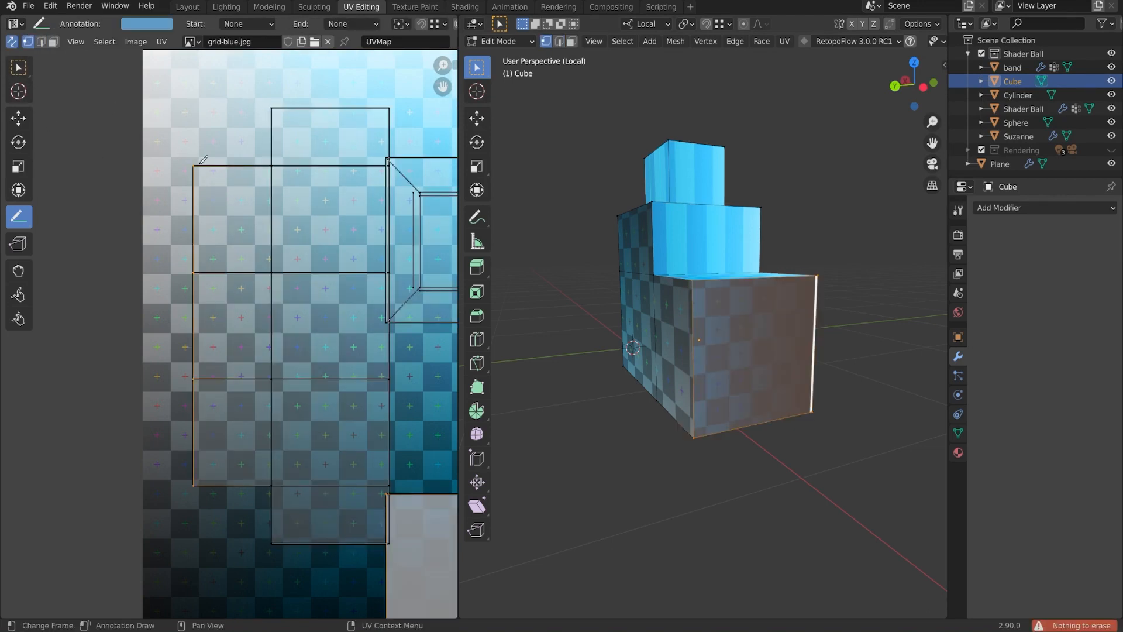
{"action": "left_click", "coordinate": [11, 42]}
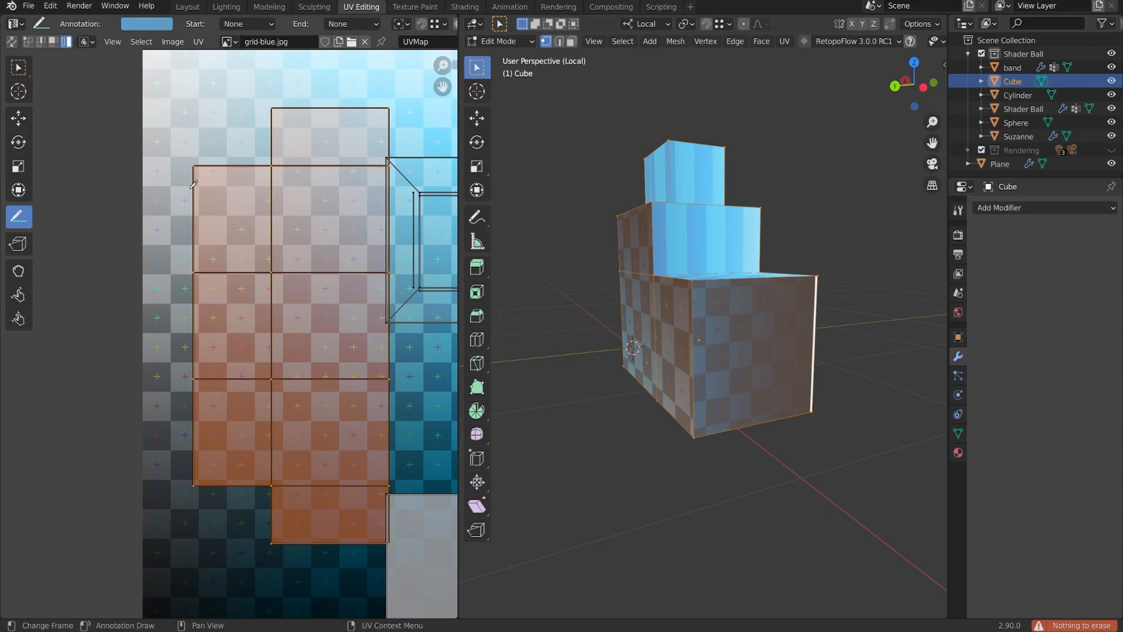
{"action": "left_click", "coordinate": [18, 67]}
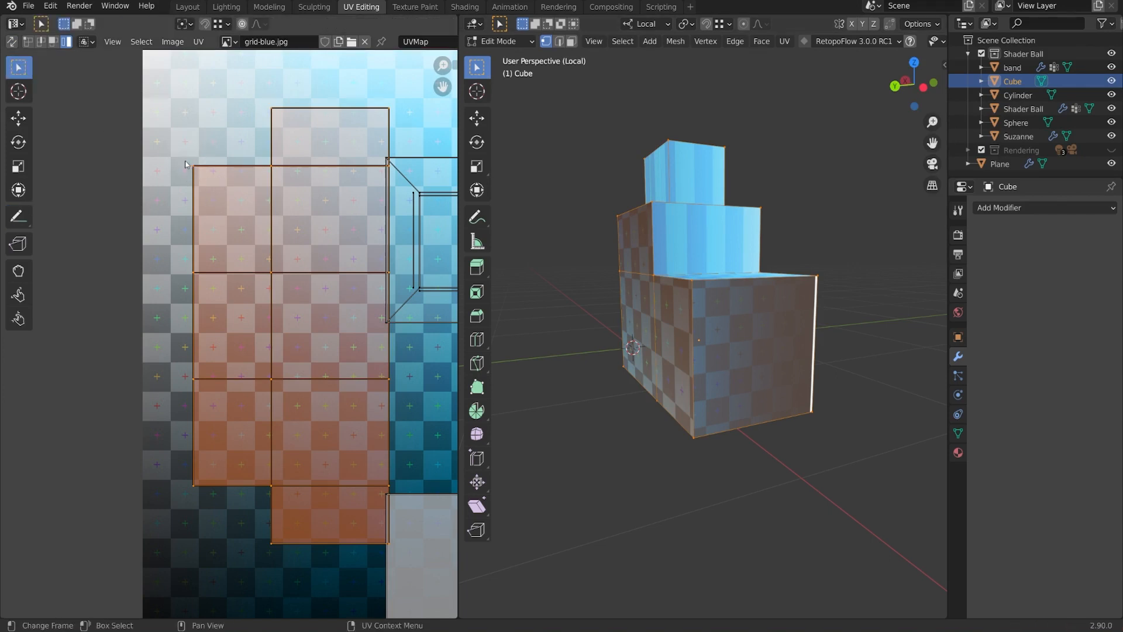
{"action": "left_click", "coordinate": [28, 44]}
{"action": "left_click", "coordinate": [195, 166]}
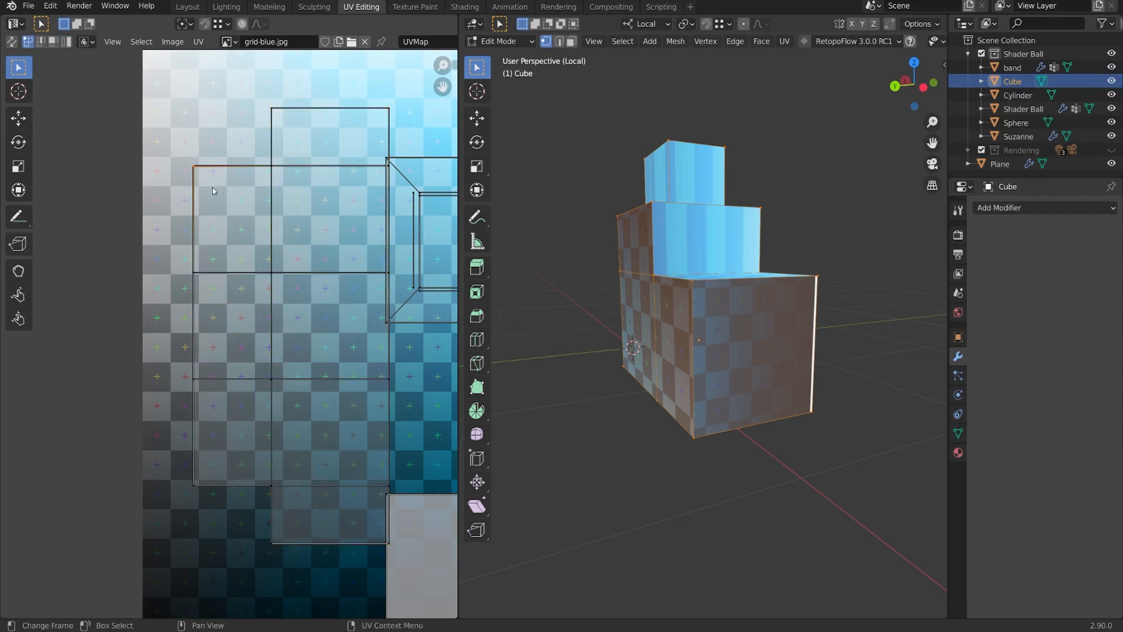
{"action": "left_click", "coordinate": [186, 480], "text": "shift"}
{"action": "key", "text": "g"}
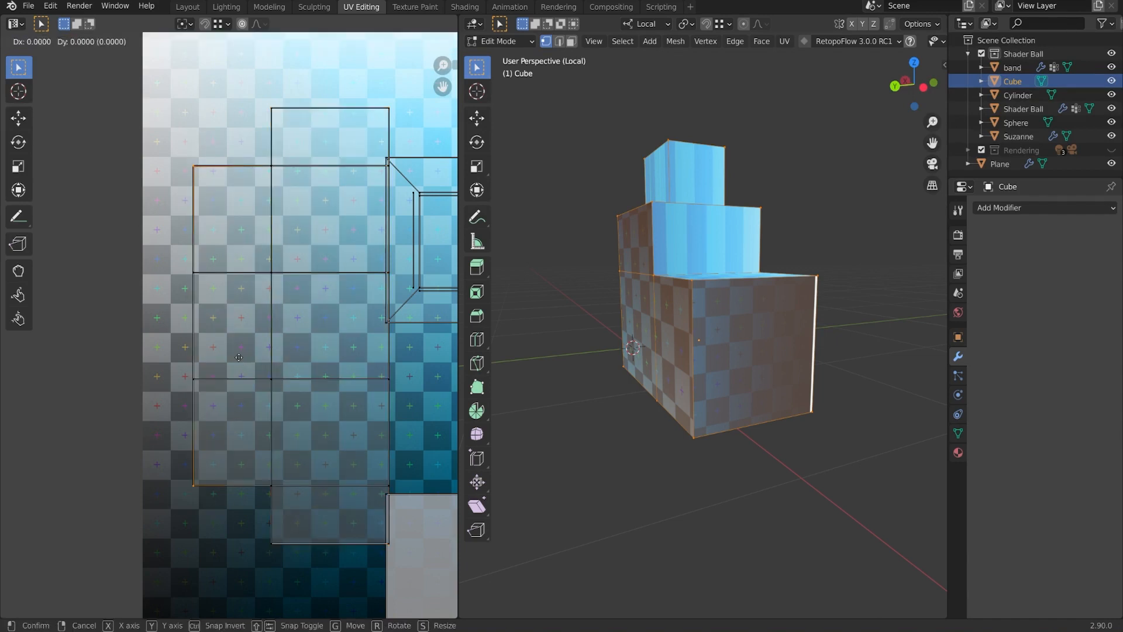
{"action": "key", "text": "x"}
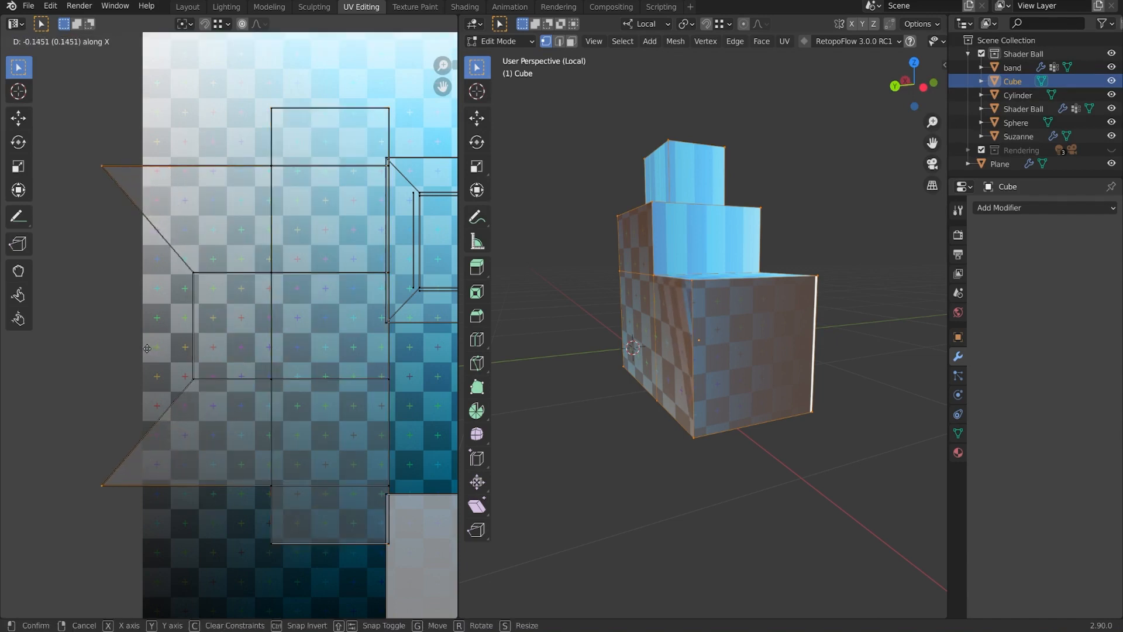
{"action": "left_click", "coordinate": [147, 361]}
Inspect the skewed grid on the block and unwrap the selected geometry.
{"action": "left_click", "coordinate": [185, 397]}
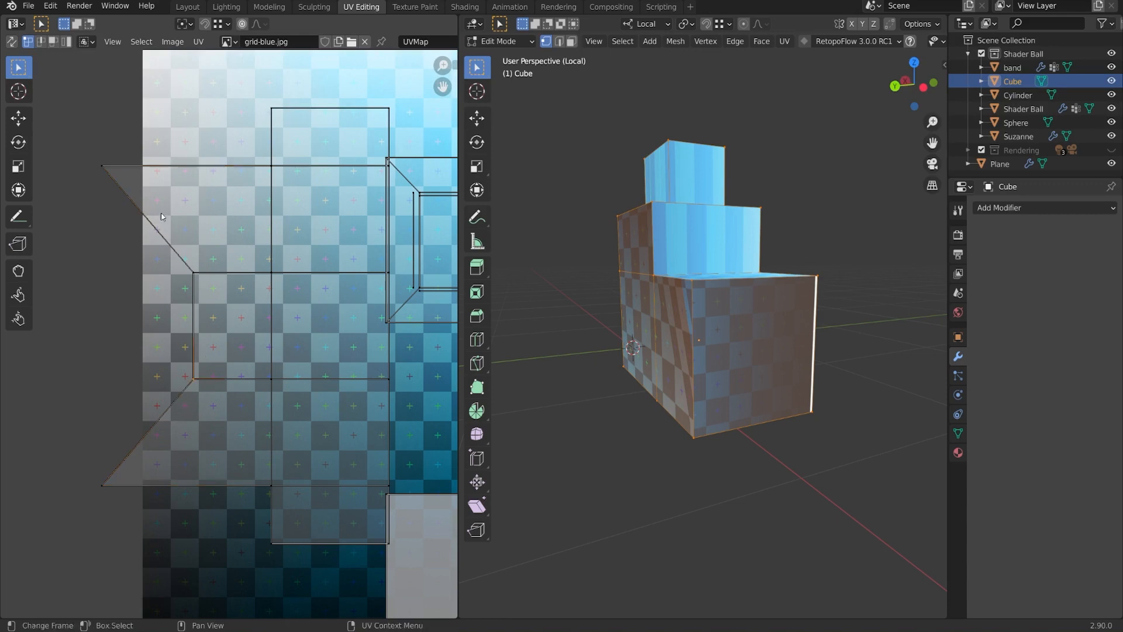
{"action": "middle_click_drag", "start_coordinate": [731, 292], "coordinate": [754, 317]}
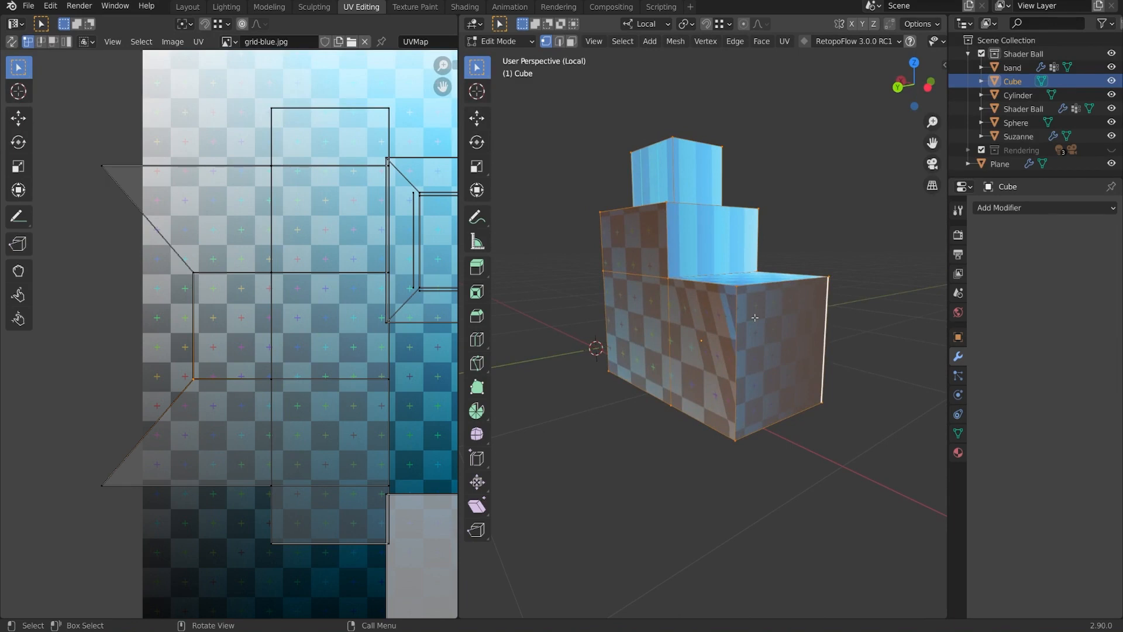
{"action": "mouse_move", "coordinate": [785, 369]}
{"action": "middle_mouse_down"}
{"action": "mouse_move", "coordinate": [810, 372]}
{"action": "mouse_move", "coordinate": [760, 374]}
{"action": "mouse_move", "coordinate": [791, 376]}
{"action": "middle_mouse_up"}
{"action": "middle_click_drag", "start_coordinate": [844, 405], "coordinate": [715, 365]}
{"action": "key", "text": "u"}
{"action": "left_click", "coordinate": [791, 365]}
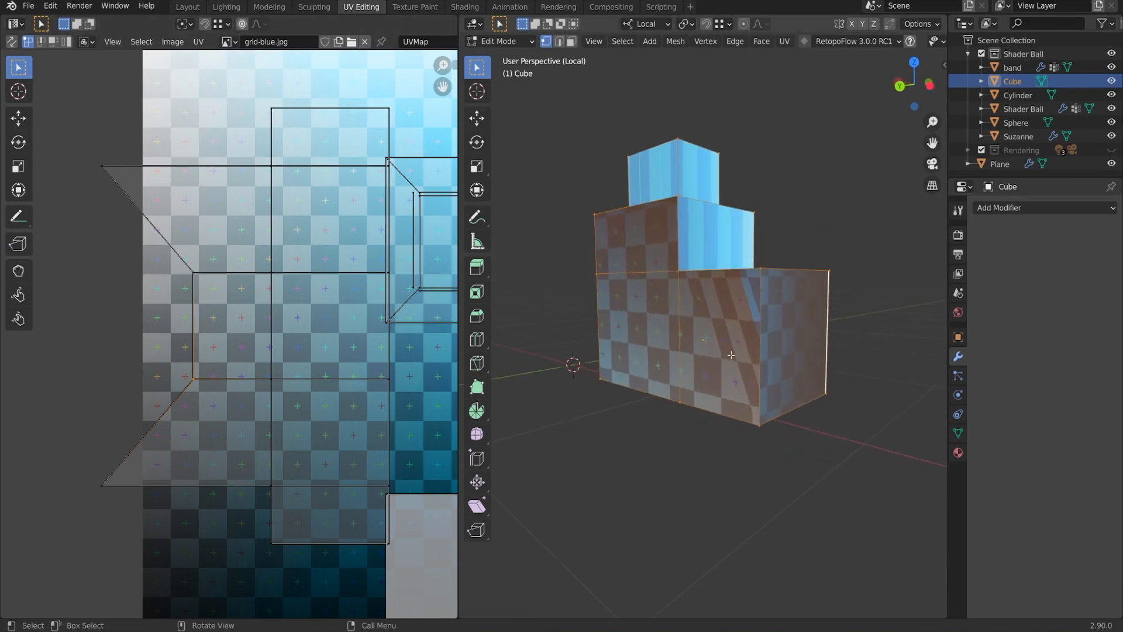
In face select, select the block's upper-left, lower, bottom and side faces.
{"action": "key", "text": "3"}
{"action": "left_click", "coordinate": [652, 242]}
{"action": "left_click", "coordinate": [653, 324], "text": "shift"}
{"action": "left_click", "coordinate": [722, 374], "text": "shift"}
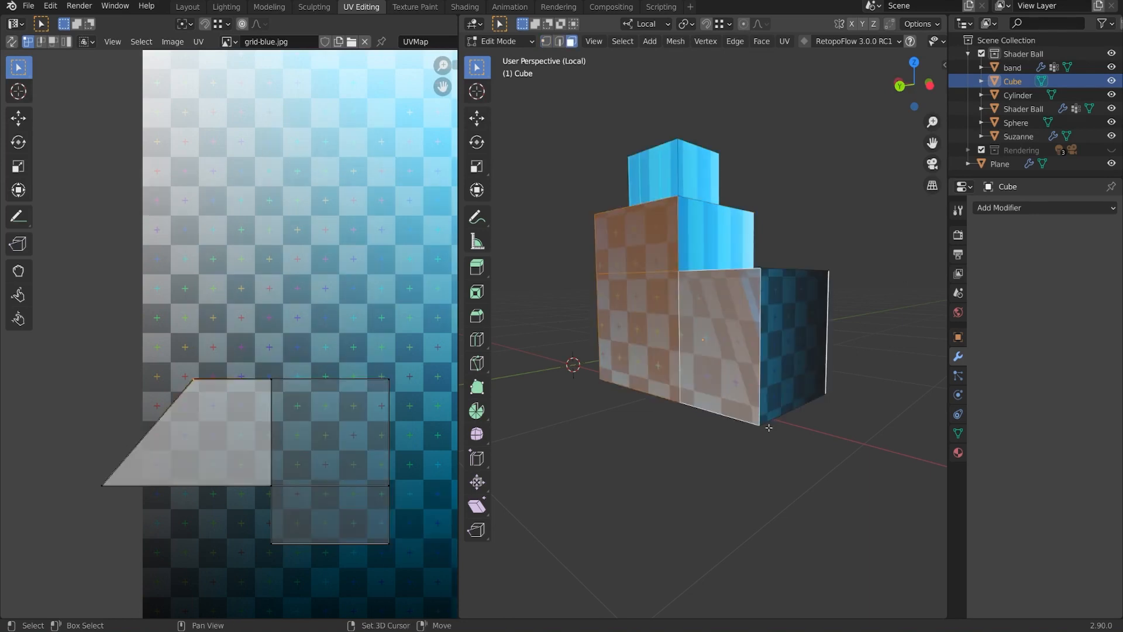
{"action": "middle_click_drag", "start_coordinate": [731, 404], "coordinate": [591, 395]}
{"action": "left_click", "coordinate": [732, 341], "text": "shift"}
{"action": "left_click", "coordinate": [671, 377], "text": "shift"}
{"action": "left_click", "coordinate": [751, 316], "text": "shift"}
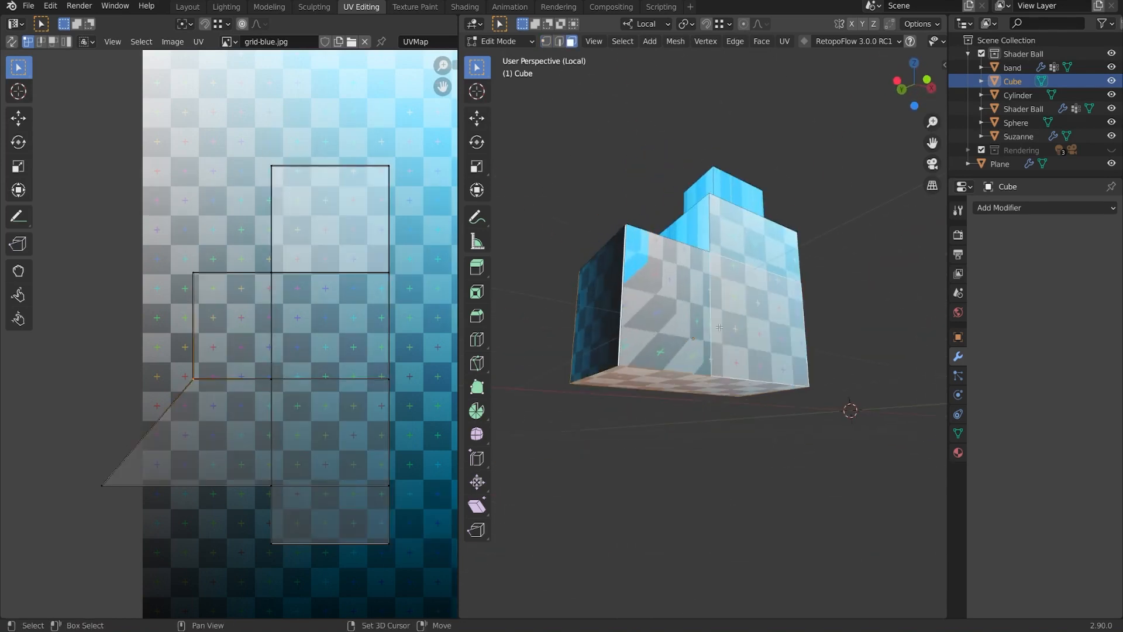
{"action": "left_click", "coordinate": [672, 304], "text": "shift"}
{"action": "left_click", "coordinate": [745, 245], "text": "shift"}
{"action": "middle_click_drag", "start_coordinate": [746, 244], "coordinate": [828, 364]}
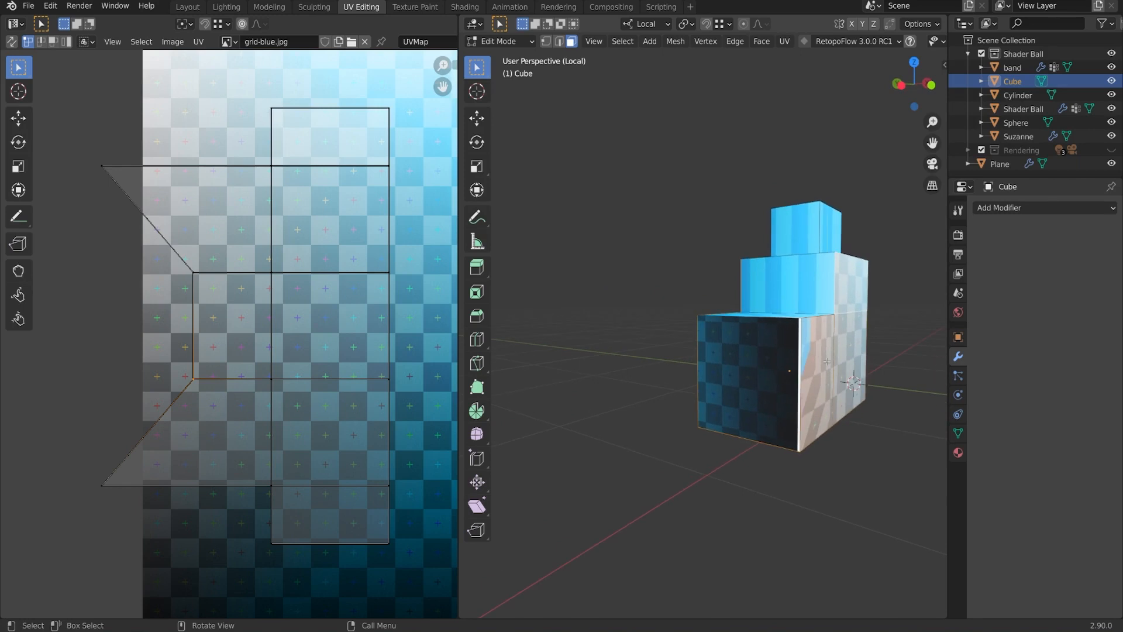
Unwrap the selected lower faces, then add the front face and unwrap again.
{"action": "key", "text": "u"}
{"action": "left_click", "coordinate": [828, 365]}
{"action": "scroll", "coordinate": [297, 348], "scroll_direction": "down", "scroll_amount": 4}
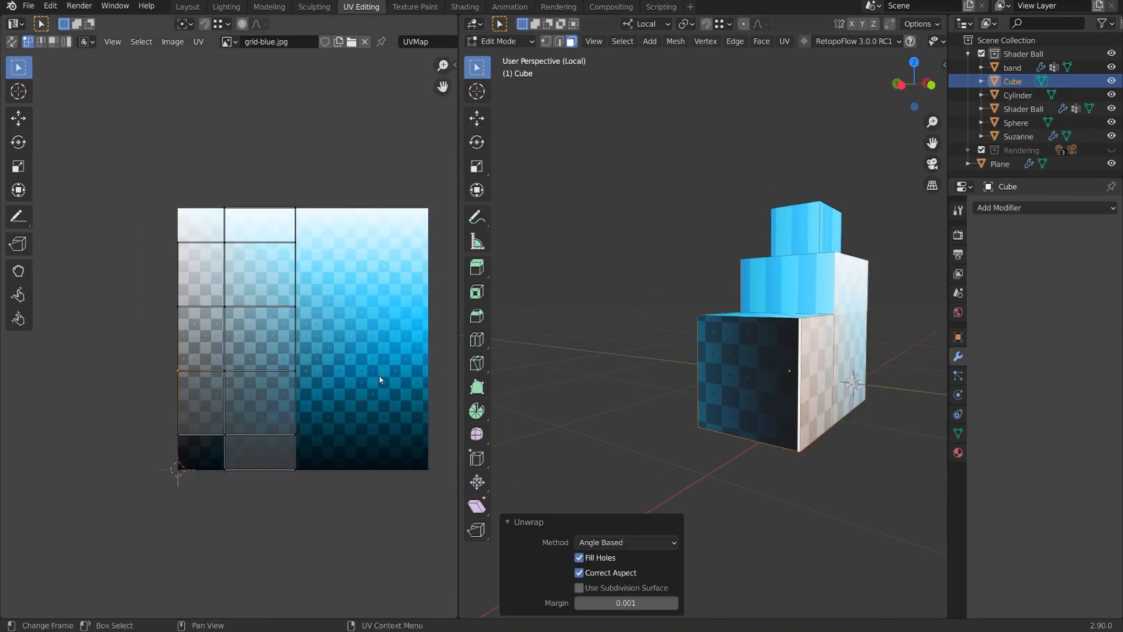
{"action": "left_click", "coordinate": [742, 372], "text": "shift"}
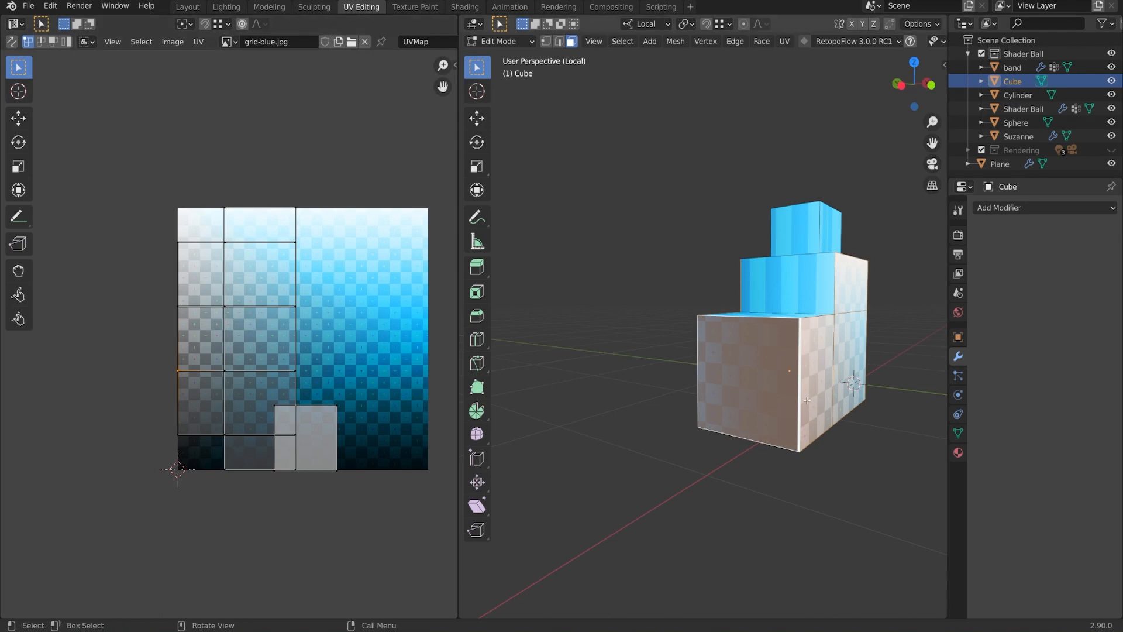
{"action": "key", "text": "u"}
{"action": "left_click", "coordinate": [766, 397]}
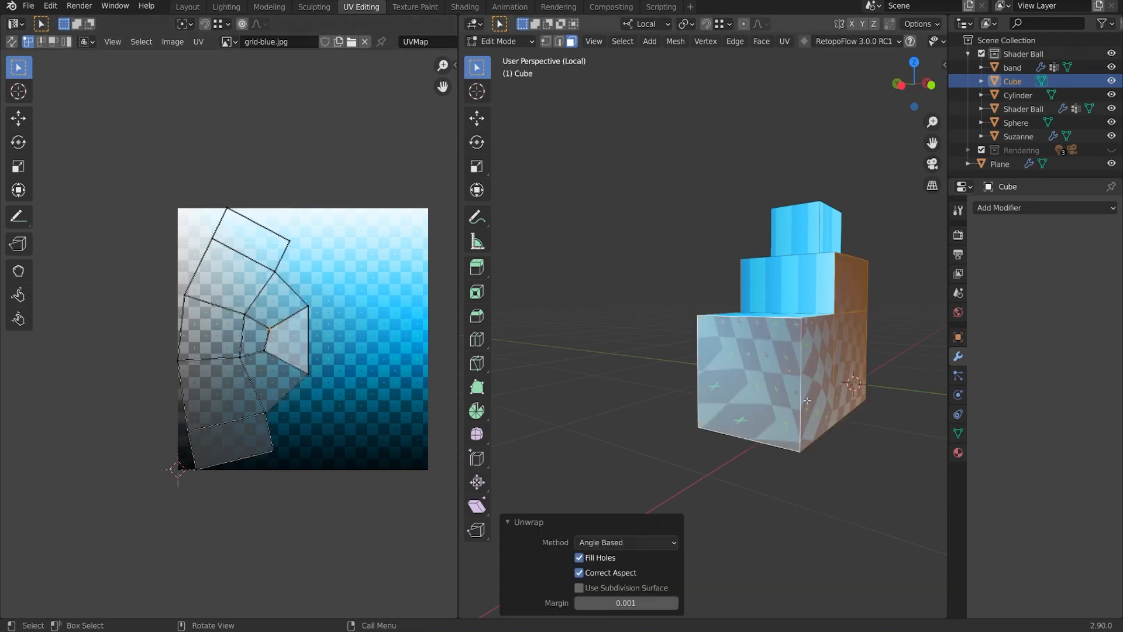
{"action": "scroll", "coordinate": [299, 343], "scroll_direction": "up", "scroll_amount": 2}
{"action": "middle_click_drag", "start_coordinate": [370, 320], "coordinate": [358, 324]}
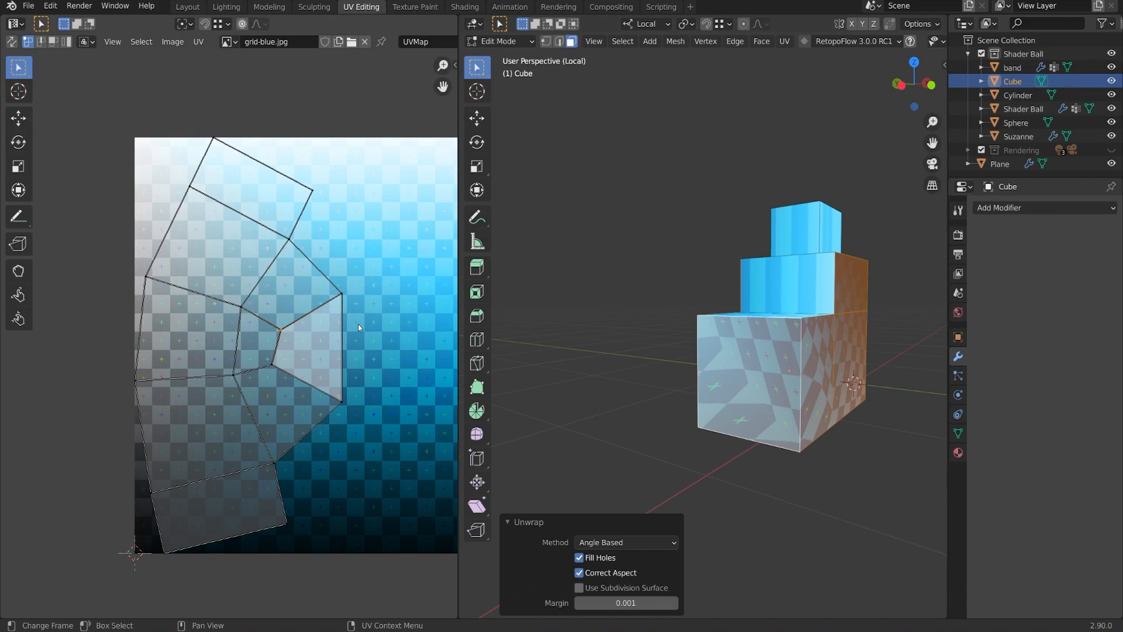
Re-unwrap the selected faces as seen from the block's right side.
{"action": "middle_click_drag", "start_coordinate": [783, 374], "coordinate": [652, 357]}
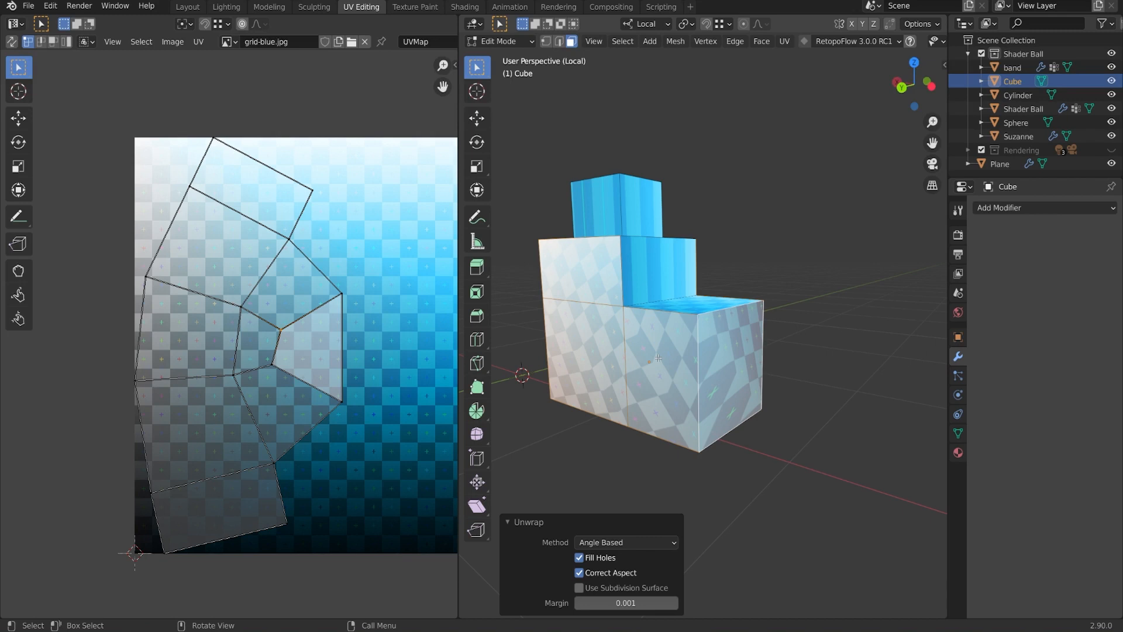
{"action": "mouse_move", "coordinate": [748, 362]}
{"action": "middle_mouse_down"}
{"action": "mouse_move", "coordinate": [675, 367]}
{"action": "mouse_move", "coordinate": [743, 368]}
{"action": "middle_mouse_up"}
{"action": "middle_click_drag", "start_coordinate": [749, 376], "coordinate": [751, 378]}
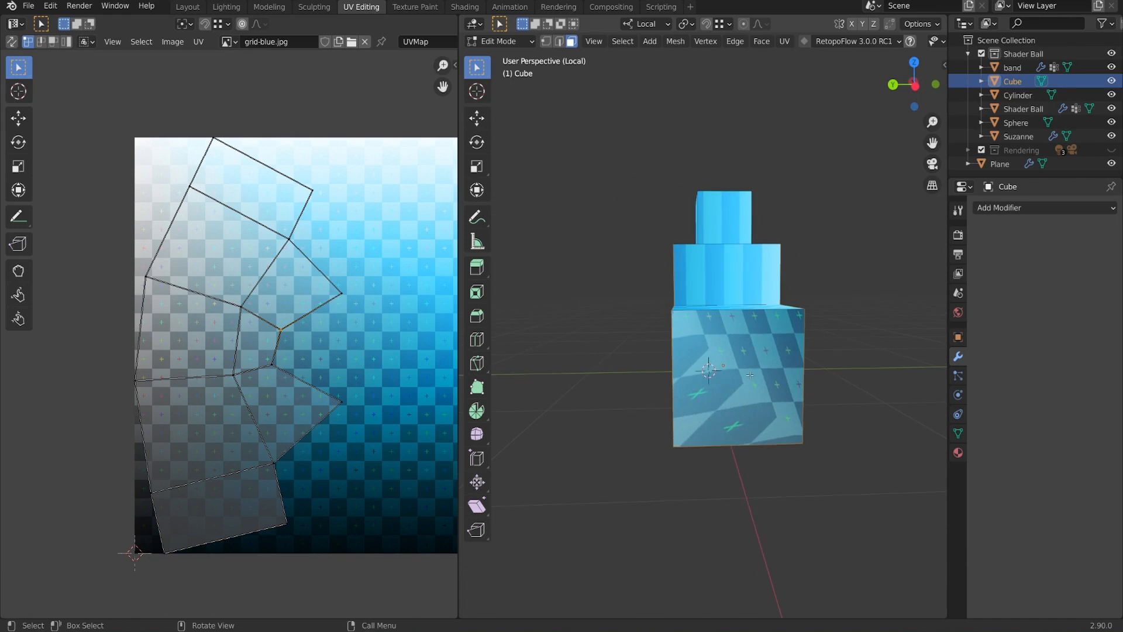
{"action": "key", "text": "u"}
{"action": "left_click", "coordinate": [751, 376]}
{"action": "scroll", "coordinate": [332, 351], "scroll_direction": "down", "scroll_amount": 2}
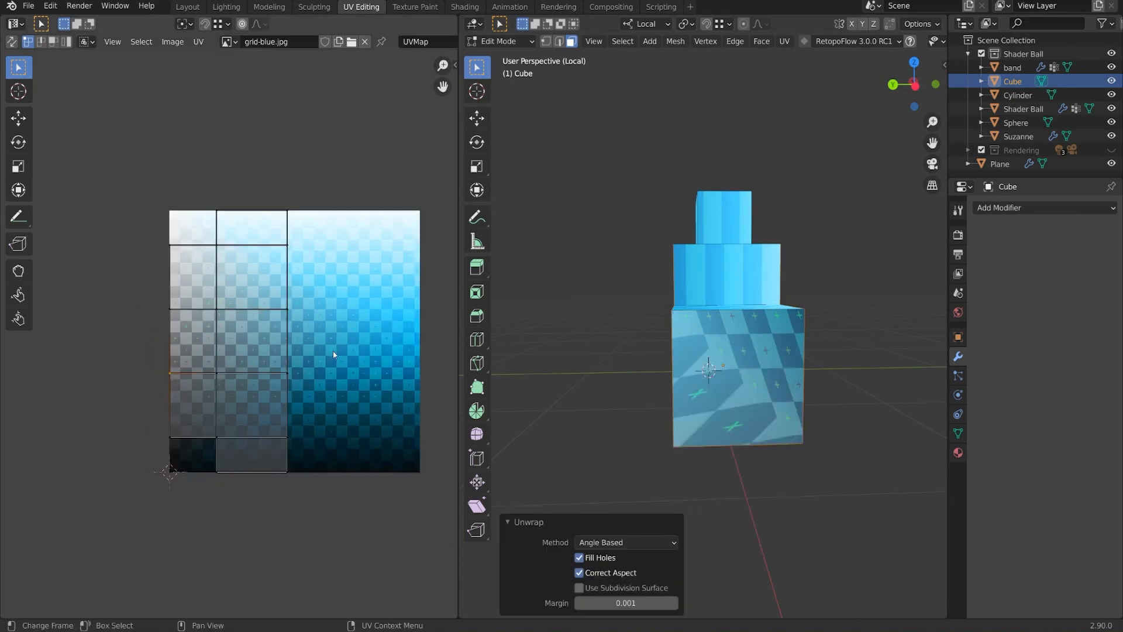
Add the lower step's top face and unwrap all the connected faces together.
{"action": "middle_click_drag", "start_coordinate": [731, 374], "coordinate": [627, 436]}
{"action": "middle_click_drag", "start_coordinate": [863, 363], "coordinate": [688, 381]}
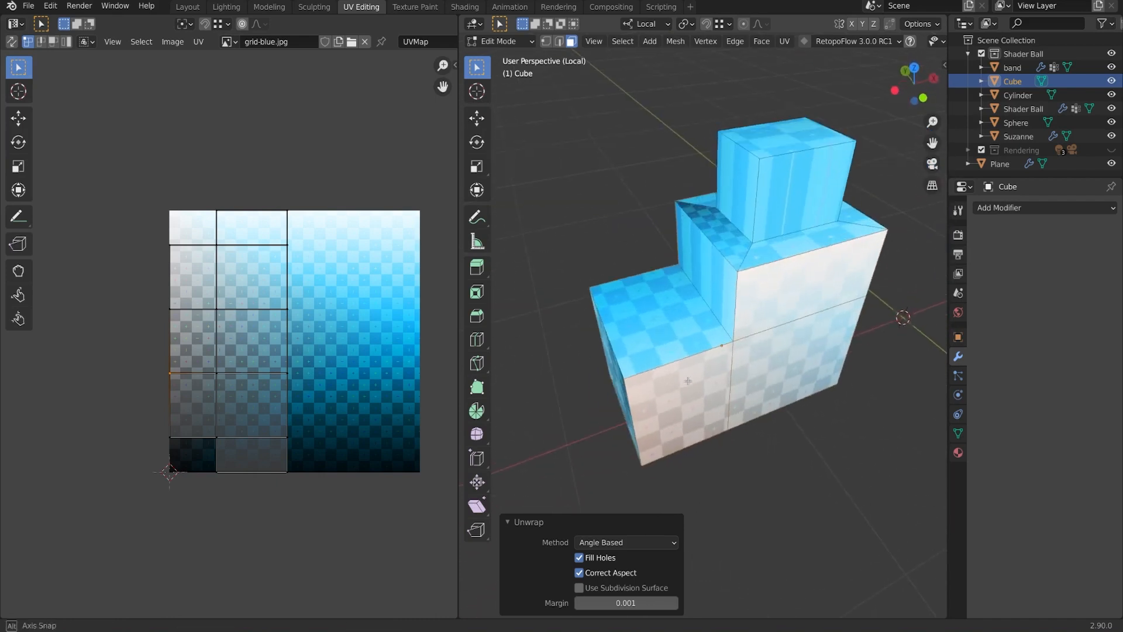
{"action": "middle_click_drag", "start_coordinate": [843, 300], "coordinate": [909, 299]}
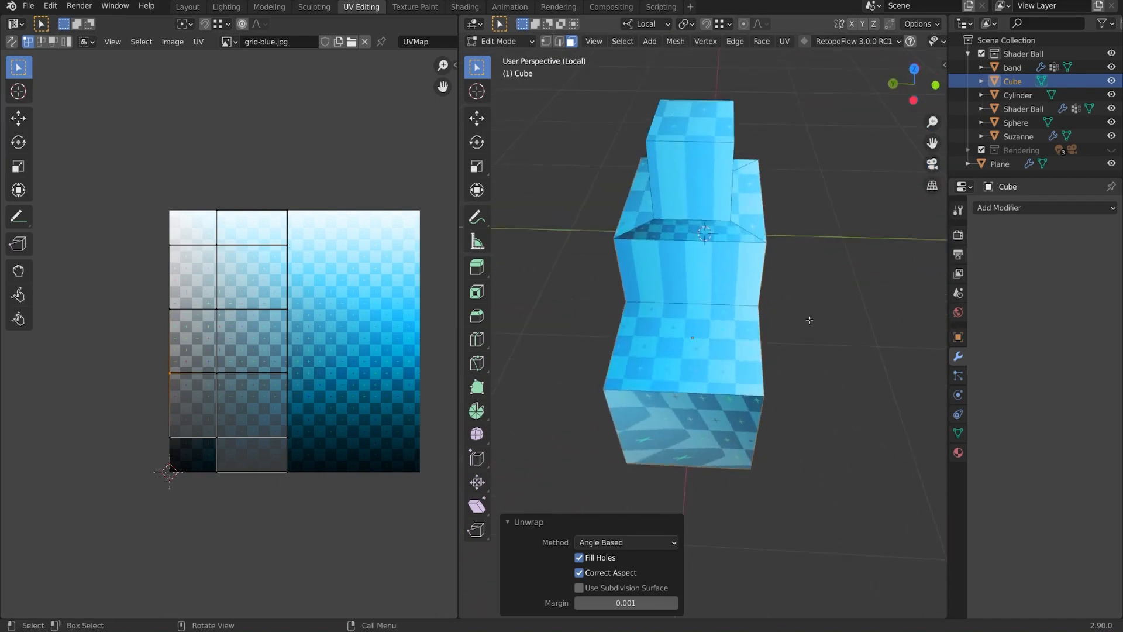
{"action": "left_click", "coordinate": [689, 334], "text": "shift"}
{"action": "middle_click_drag", "start_coordinate": [686, 330], "coordinate": [739, 331]}
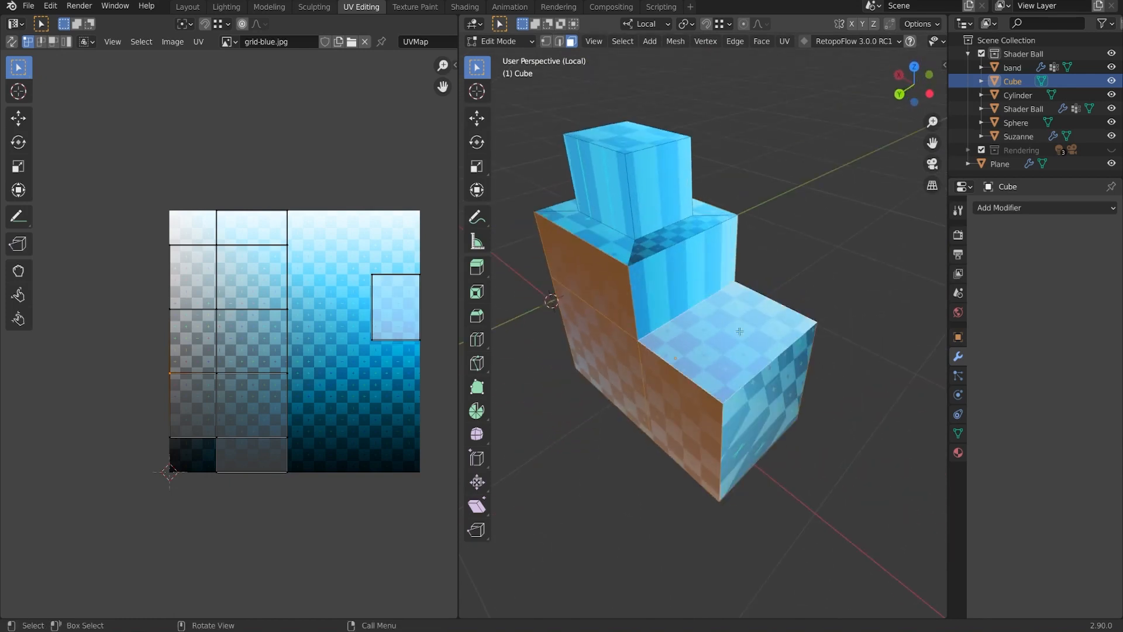
{"action": "key", "text": "u"}
{"action": "left_click", "coordinate": [786, 295]}
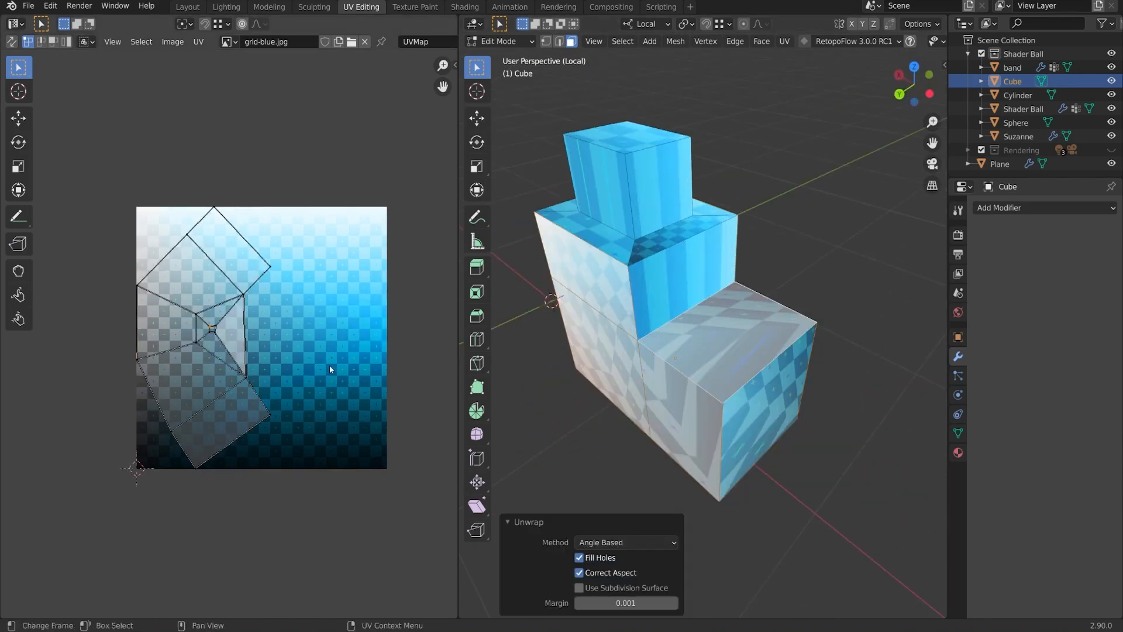
{"action": "scroll", "coordinate": [329, 369], "scroll_direction": "up", "scroll_amount": 2}
{"action": "middle_click_drag", "start_coordinate": [330, 370], "coordinate": [328, 374]}
{"action": "middle_click_drag", "start_coordinate": [787, 380], "coordinate": [722, 316]}
{"action": "middle_click_drag", "start_coordinate": [651, 425], "coordinate": [812, 363]}
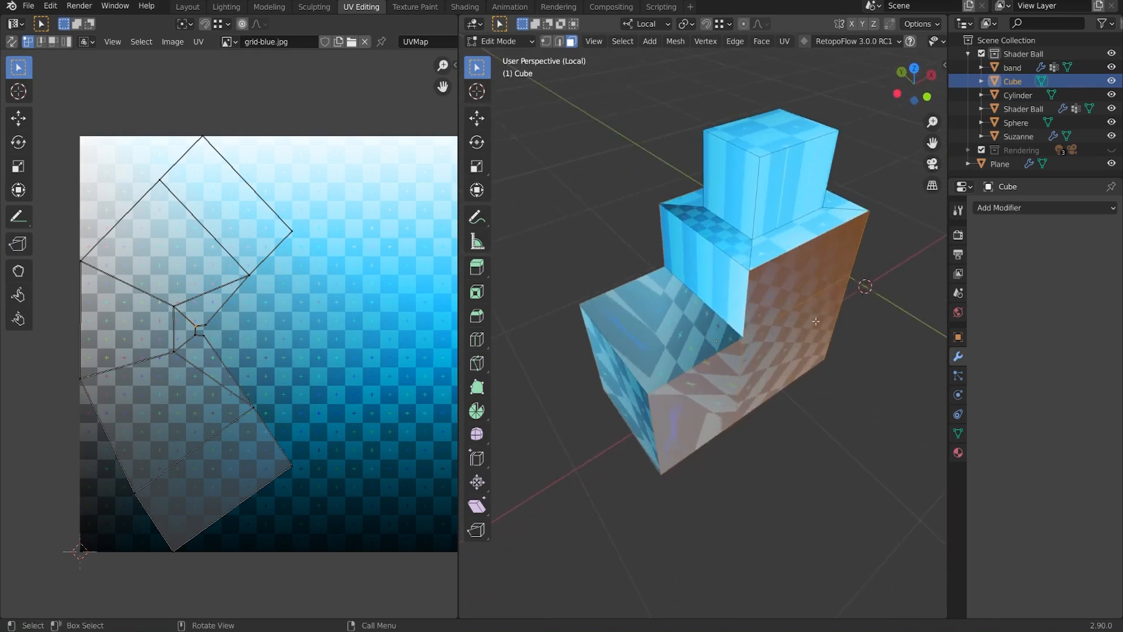
{"action": "middle_click_drag", "start_coordinate": [816, 321], "coordinate": [796, 336]}
Unwrap the current selection, then scale its UVs down and reposition the island.
{"action": "key", "text": "u"}
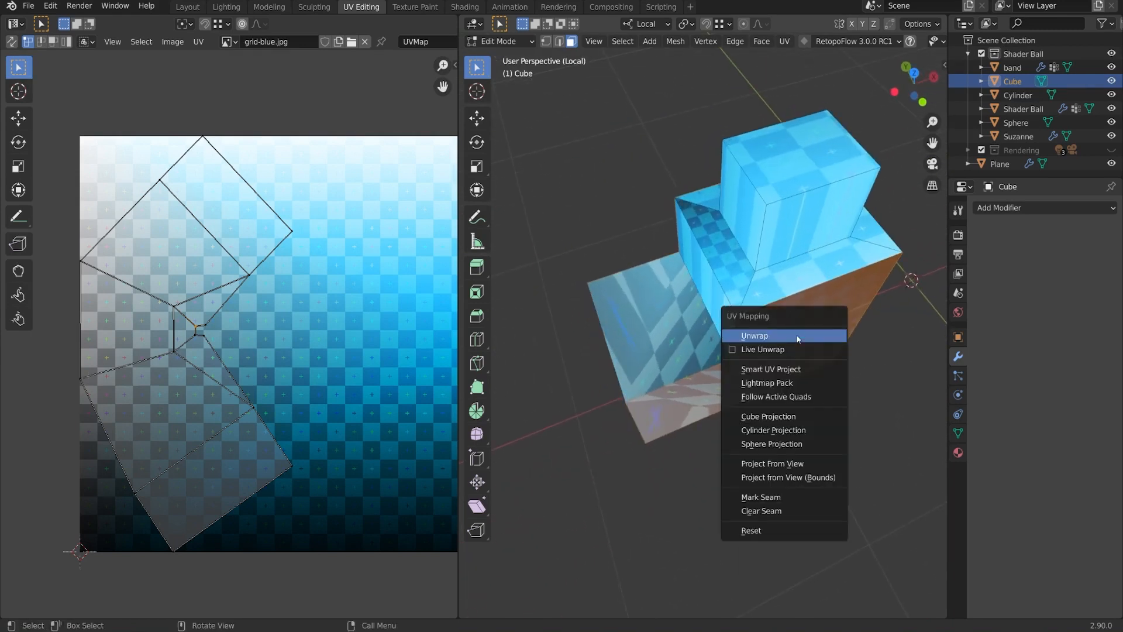
{"action": "left_click", "coordinate": [797, 333]}
{"action": "key", "text": "a"}
{"action": "key", "text": "s"}
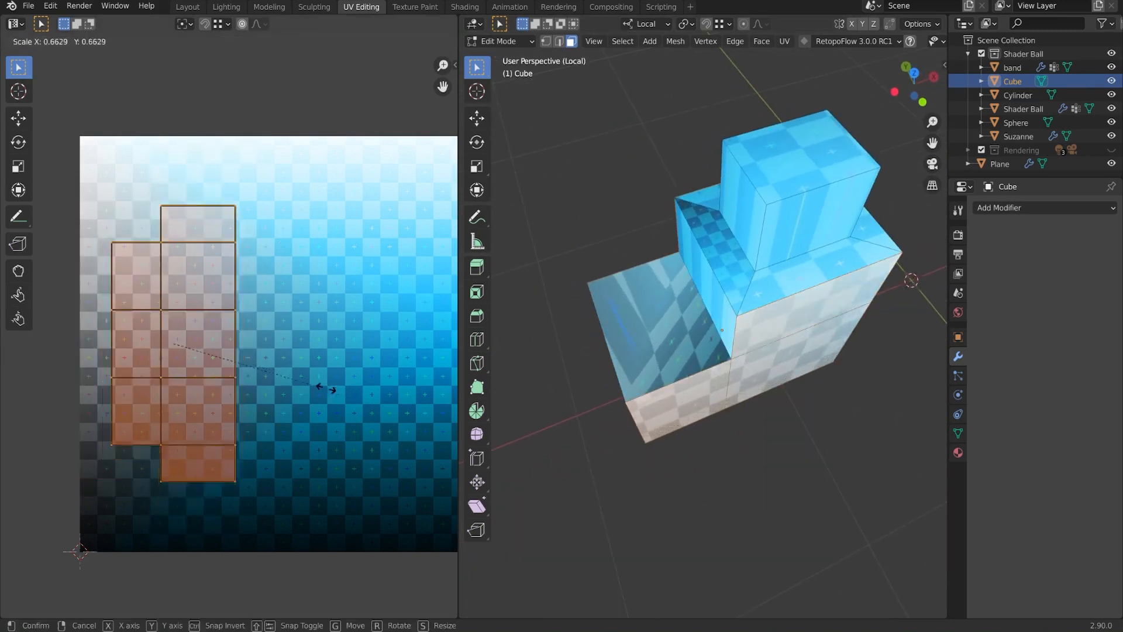
{"action": "left_click", "coordinate": [406, 395]}
{"action": "scroll", "coordinate": [406, 396], "scroll_direction": "down", "scroll_amount": 1}
{"action": "middle_click_drag", "start_coordinate": [764, 350], "coordinate": [730, 300]}
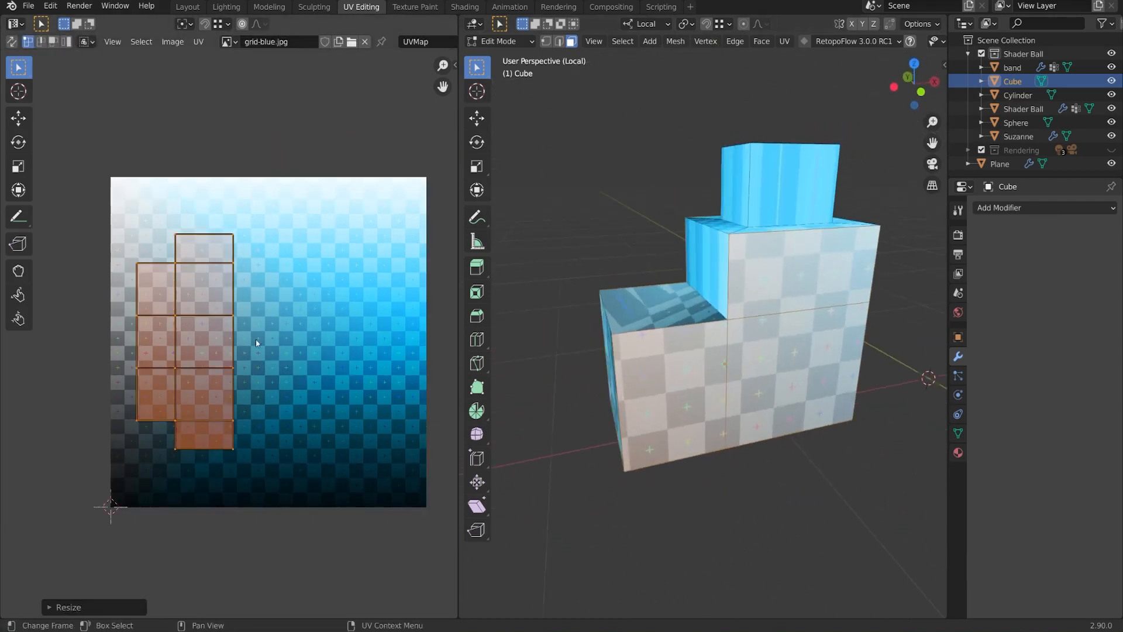
{"action": "key", "text": "g"}
{"action": "left_click", "coordinate": [431, 348]}
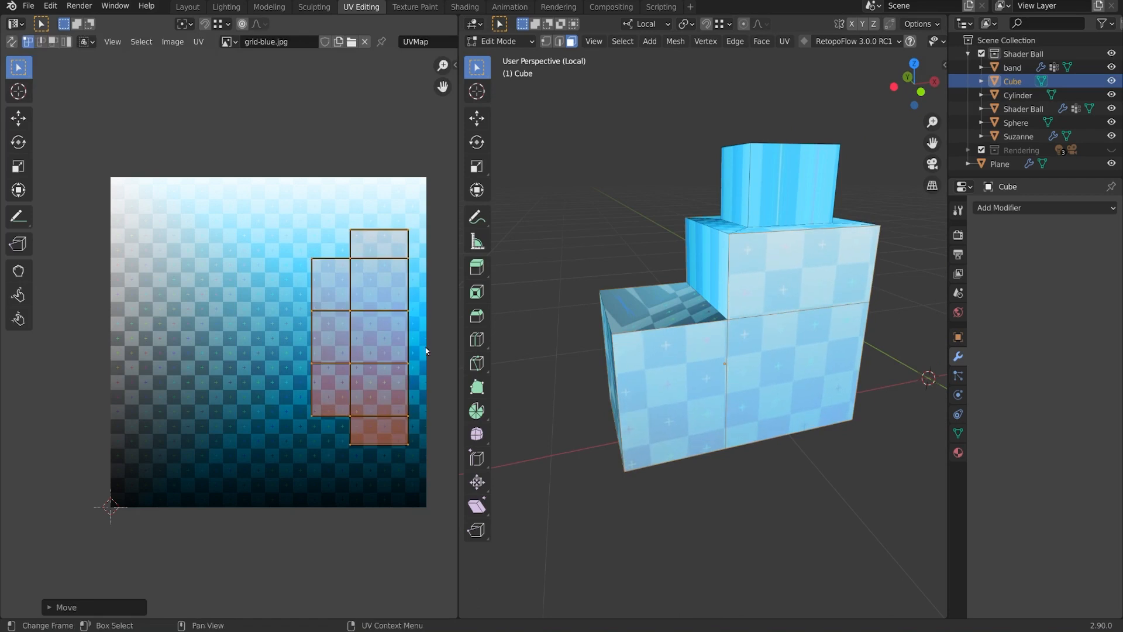
Select the block's front face and add the step top and adjoining front faces.
{"action": "middle_click_drag", "start_coordinate": [762, 349], "coordinate": [913, 353]}
{"action": "left_click", "coordinate": [763, 379]}
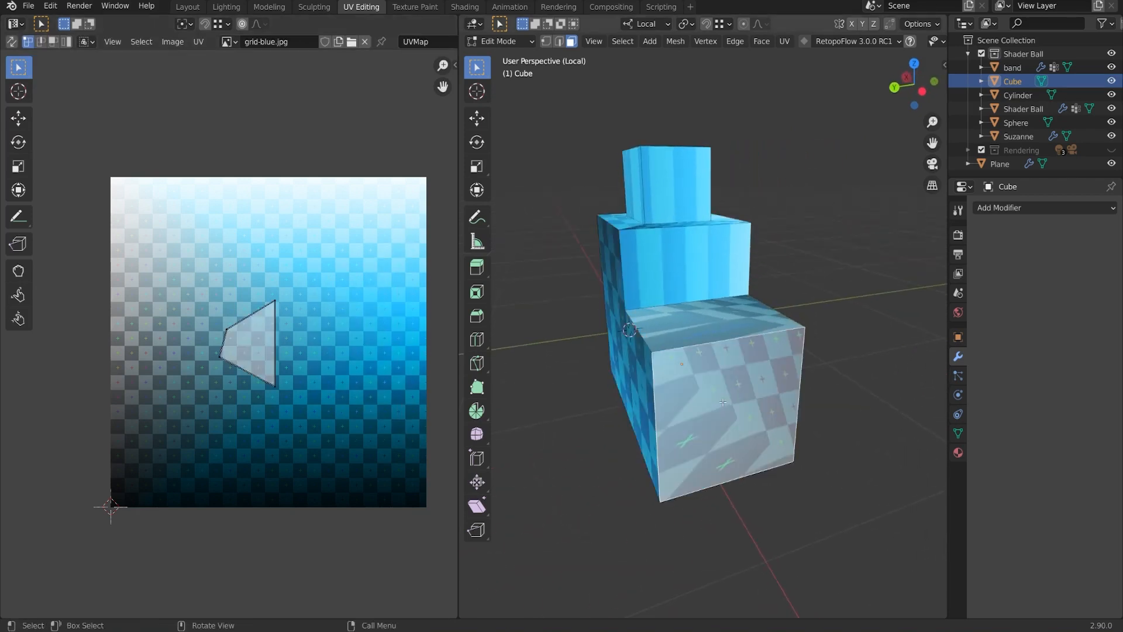
{"action": "middle_click_drag", "start_coordinate": [764, 378], "coordinate": [756, 404]}
{"action": "left_click", "coordinate": [714, 351], "text": "shift"}
{"action": "middle_click_drag", "start_coordinate": [714, 351], "coordinate": [709, 372]}
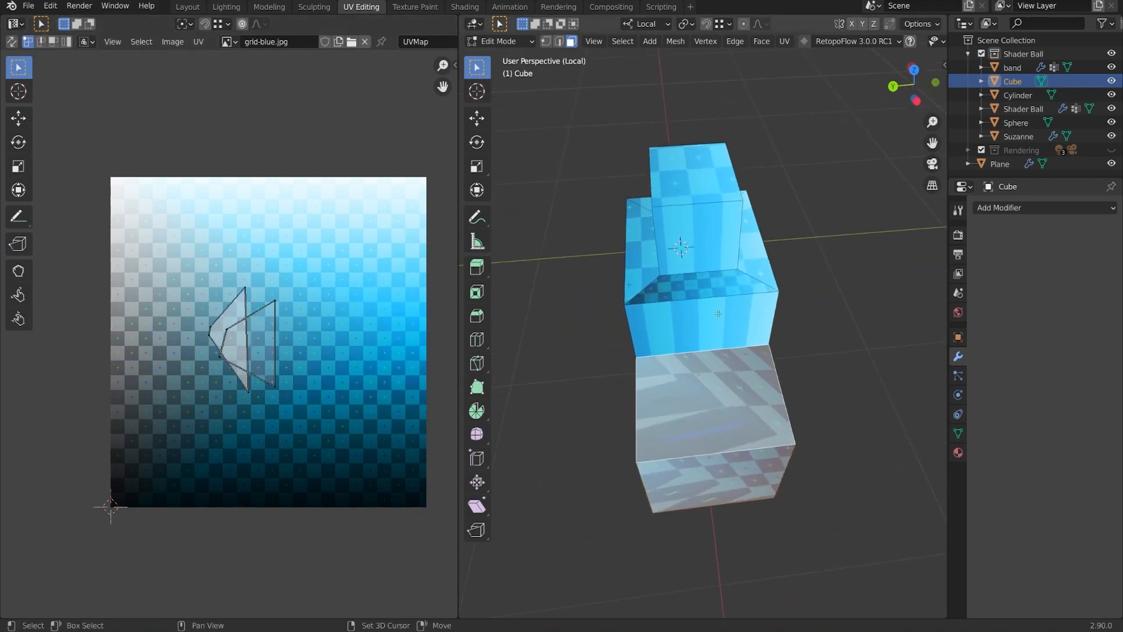
{"action": "left_click", "coordinate": [701, 325], "text": "shift"}
{"action": "left_click", "coordinate": [700, 282], "text": "shift"}
{"action": "middle_click_drag", "start_coordinate": [785, 281], "coordinate": [744, 274]}
{"action": "left_click", "coordinate": [702, 234], "text": "shift"}
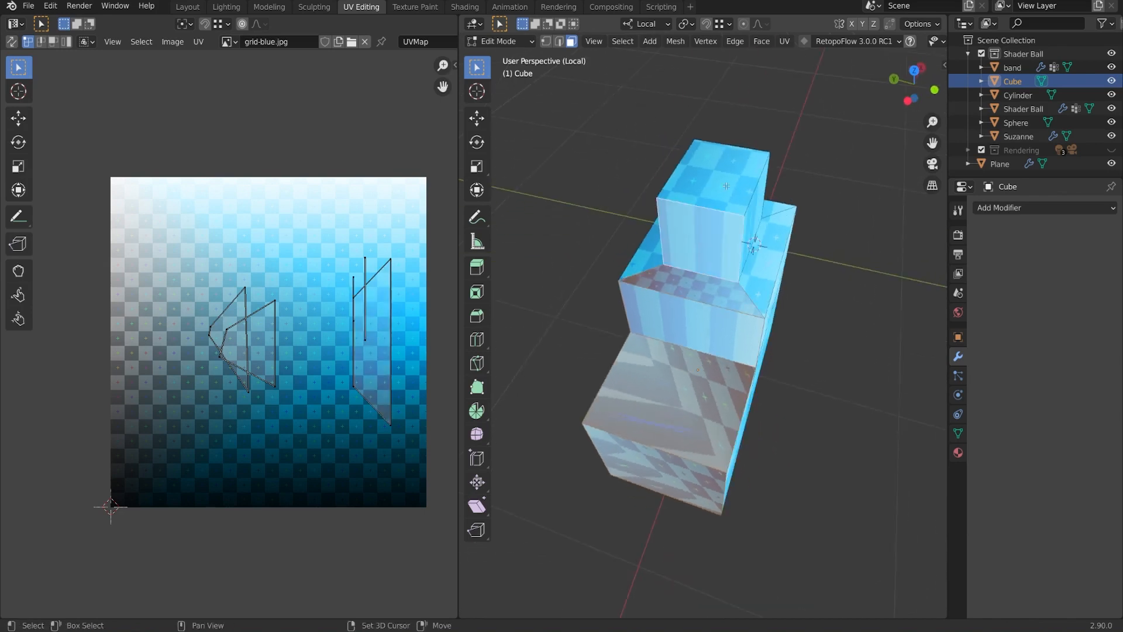
{"action": "left_click", "coordinate": [717, 183], "text": "shift"}
Add the tower front, ledge, recess back, recess floor and lower border faces to the selection.
{"action": "middle_click_drag", "start_coordinate": [786, 225], "coordinate": [783, 294]}
{"action": "left_click", "coordinate": [782, 255], "text": "shift"}
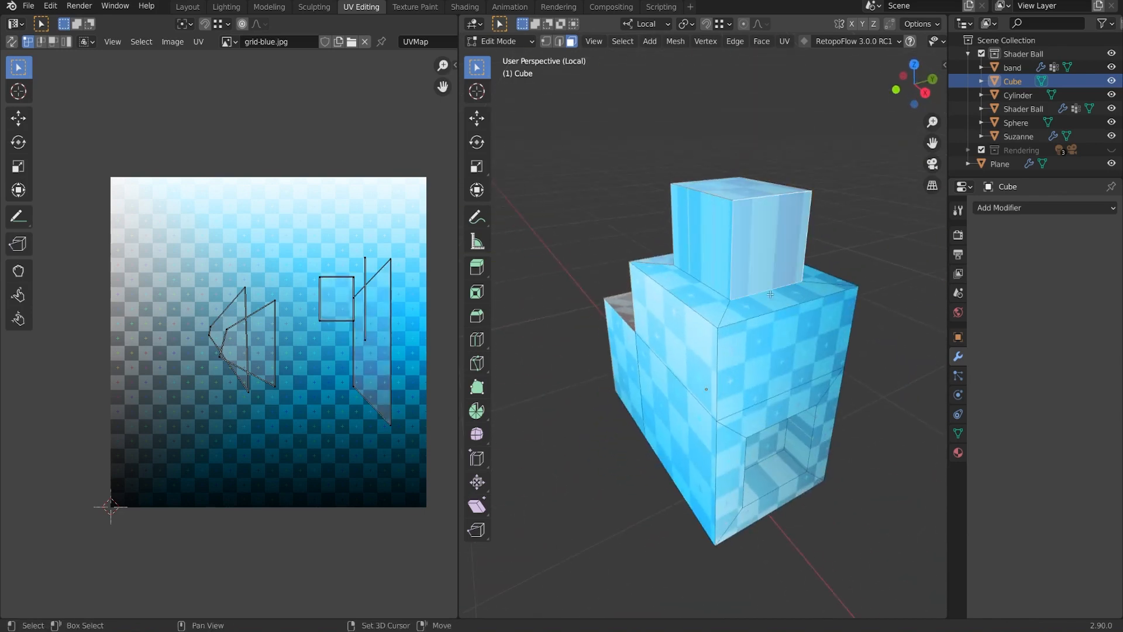
{"action": "left_click", "coordinate": [780, 298], "text": "shift"}
{"action": "left_click", "coordinate": [773, 361], "text": "shift"}
{"action": "middle_click_drag", "start_coordinate": [772, 368], "coordinate": [753, 426]}
{"action": "left_click", "coordinate": [735, 322], "text": "shift"}
{"action": "left_click", "coordinate": [743, 274], "text": "shift"}
{"action": "left_click", "coordinate": [739, 328], "text": "shift"}
{"action": "left_click", "coordinate": [755, 540], "text": "shift"}
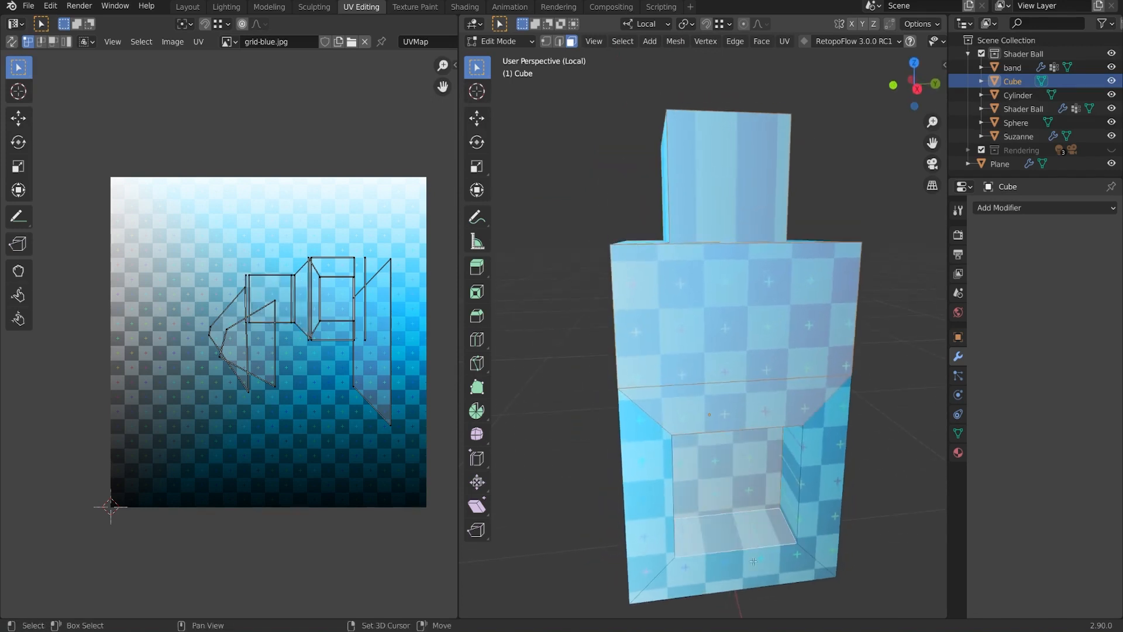
{"action": "left_click", "coordinate": [755, 566], "text": "shift"}
{"action": "scroll", "coordinate": [752, 514], "scroll_direction": "down", "scroll_amount": 1}
{"action": "middle_click_drag", "start_coordinate": [745, 377], "coordinate": [816, 387]}
Unwrap the selected faces as one strip, centred on the grid and scaled to about 0.91.
{"action": "key", "text": "u"}
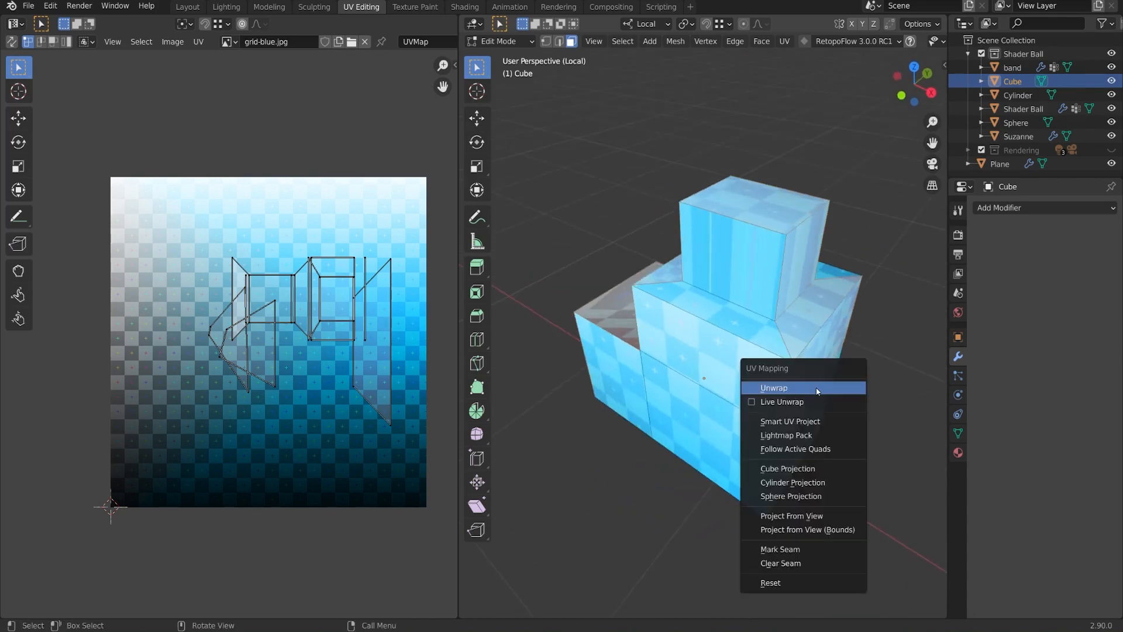
{"action": "left_click", "coordinate": [816, 387]}
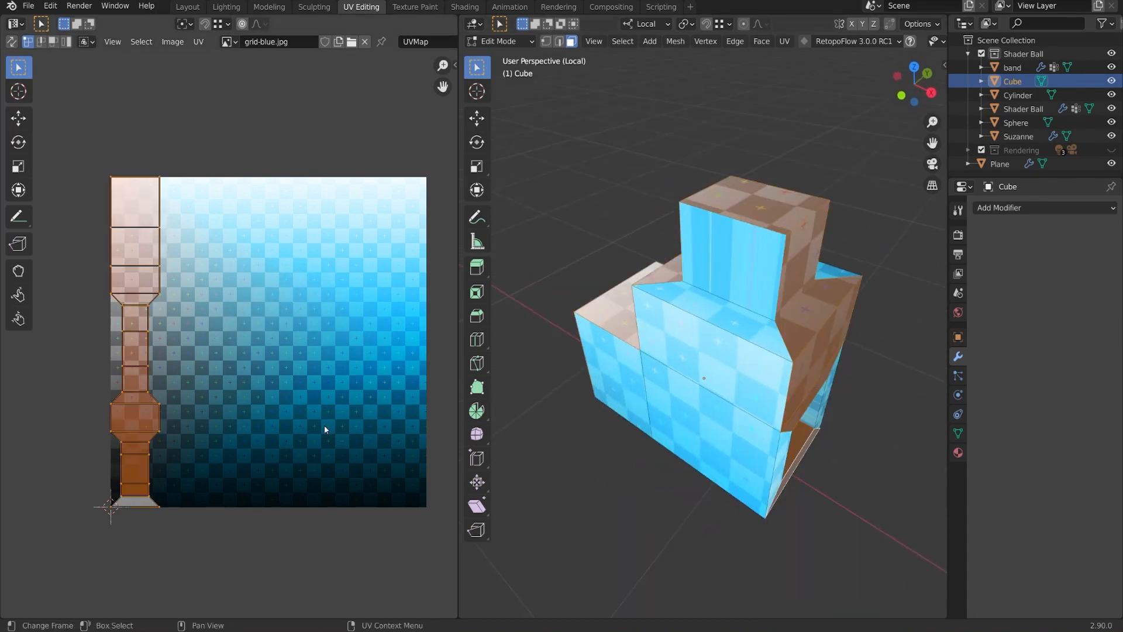
{"action": "key", "text": "g"}
{"action": "left_click", "coordinate": [331, 391]}
{"action": "key", "text": "s"}
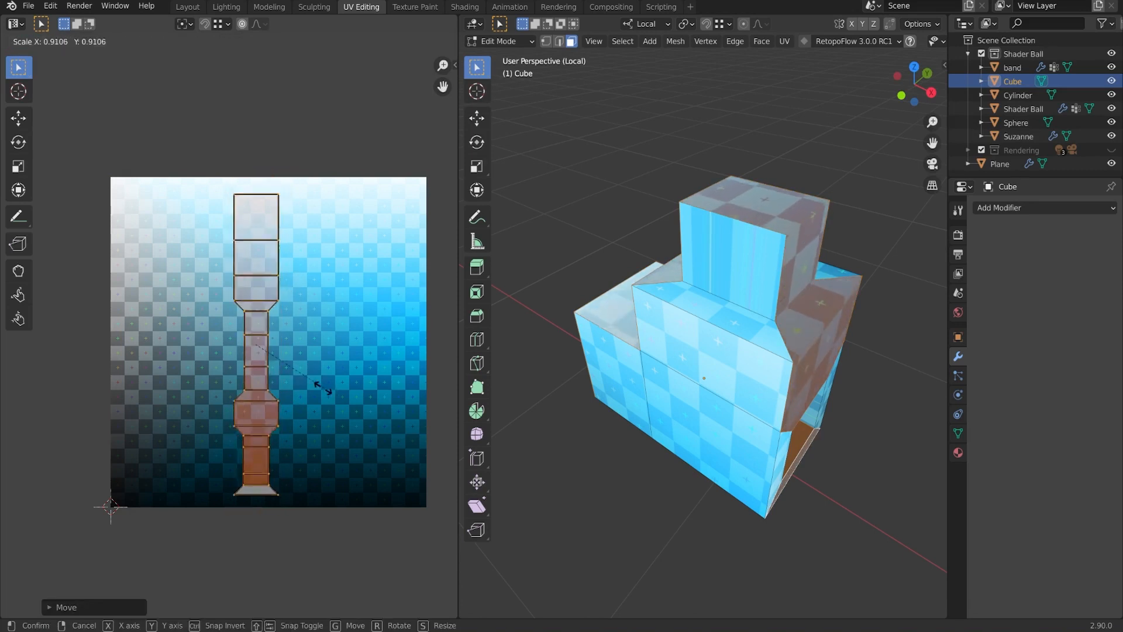
{"action": "left_click", "coordinate": [332, 393]}
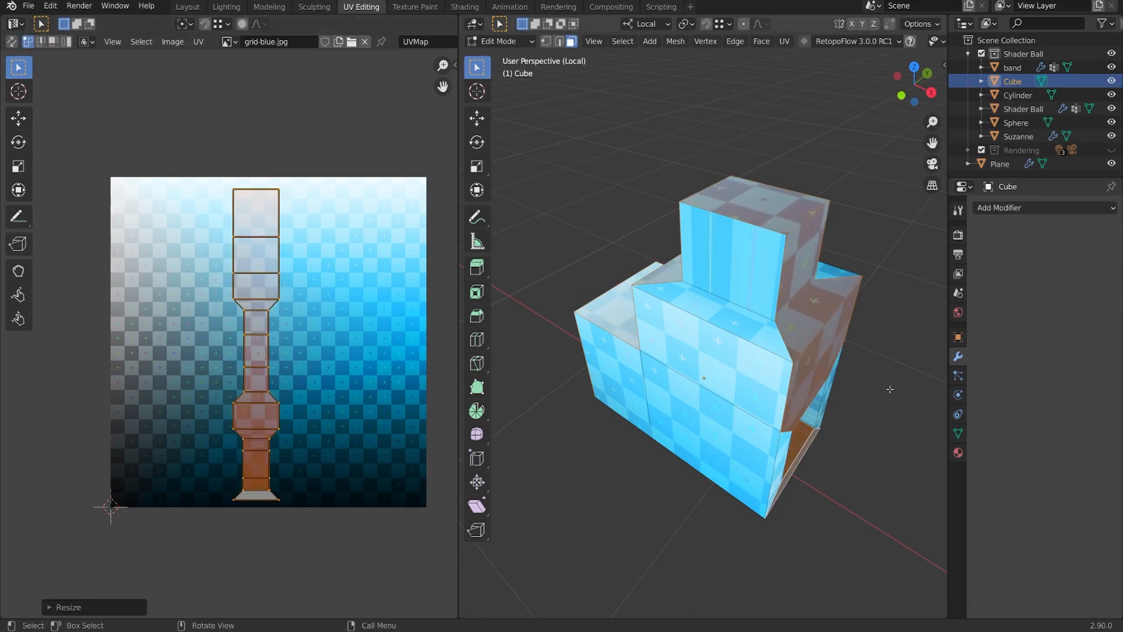
Select the block's two opposite side faces.
{"action": "middle_click_drag", "start_coordinate": [889, 389], "coordinate": [836, 350]}
{"action": "scroll", "coordinate": [836, 350], "scroll_direction": "up", "scroll_amount": 1}
{"action": "left_click", "coordinate": [702, 304]}
{"action": "middle_click_drag", "start_coordinate": [755, 303], "coordinate": [837, 340]}
{"action": "left_click", "coordinate": [652, 285], "text": "shift"}
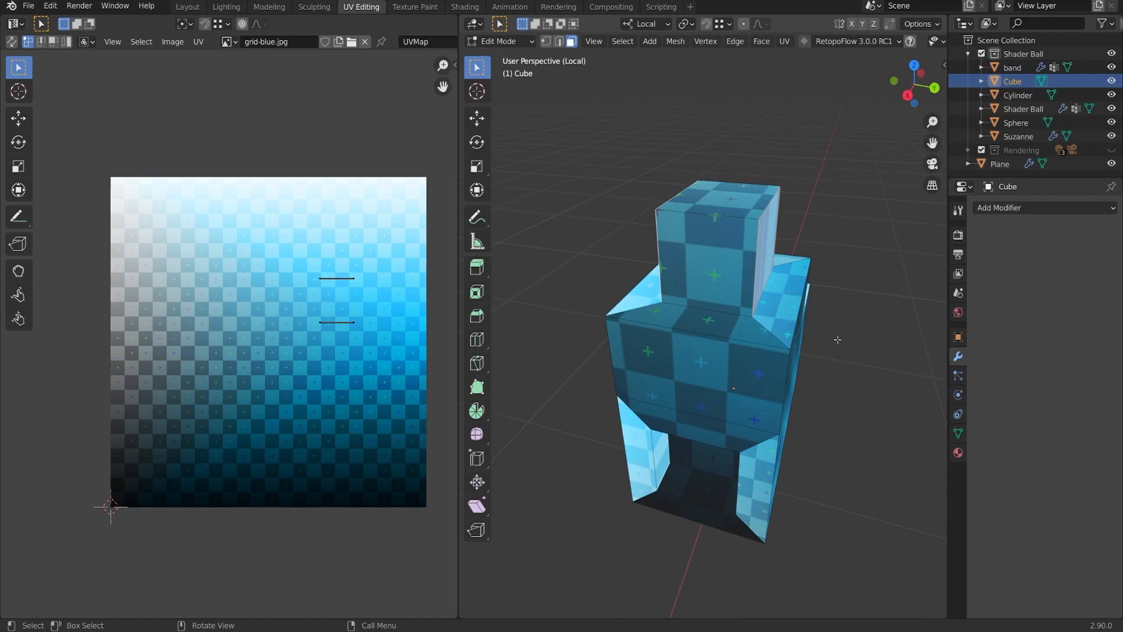
Unwrap both side faces as separate islands with a 0.163 Unwrap margin between them.
{"action": "key", "text": "u"}
{"action": "left_click", "coordinate": [837, 338]}
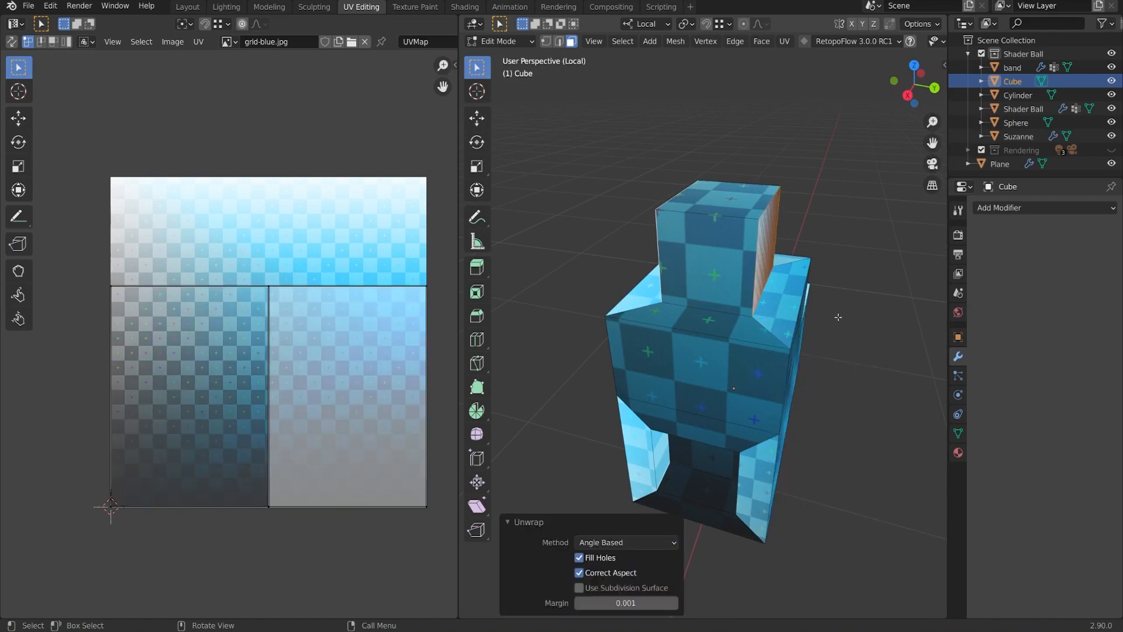
{"action": "middle_click_drag", "start_coordinate": [838, 317], "coordinate": [767, 309]}
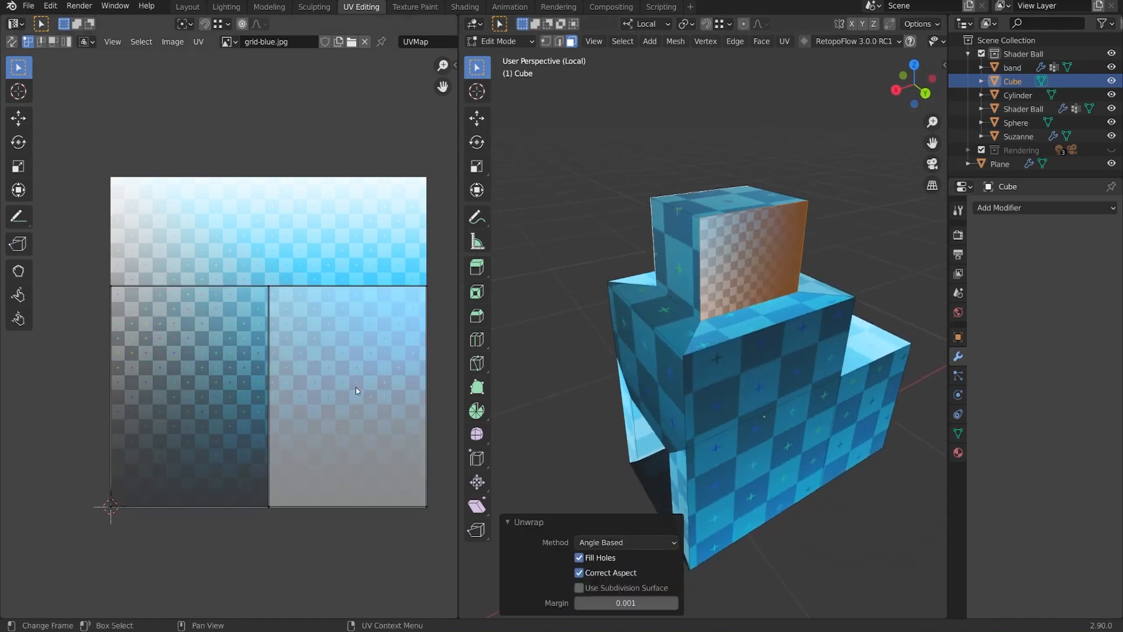
{"action": "middle_click_drag", "start_coordinate": [358, 391], "coordinate": [340, 378]}
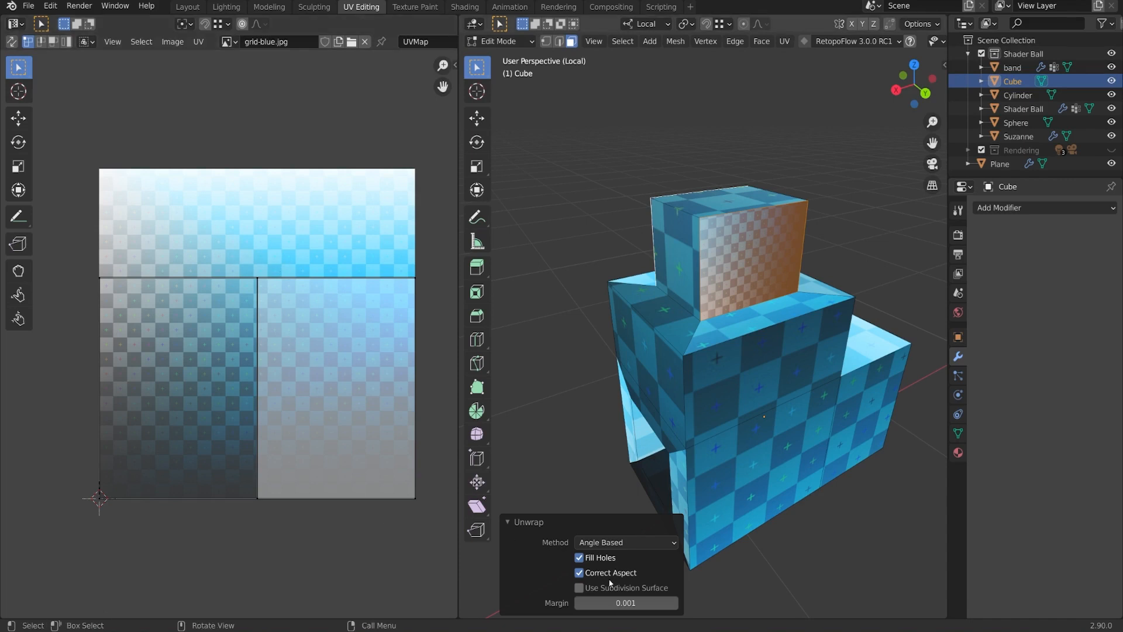
{"action": "left_click", "coordinate": [342, 388]}
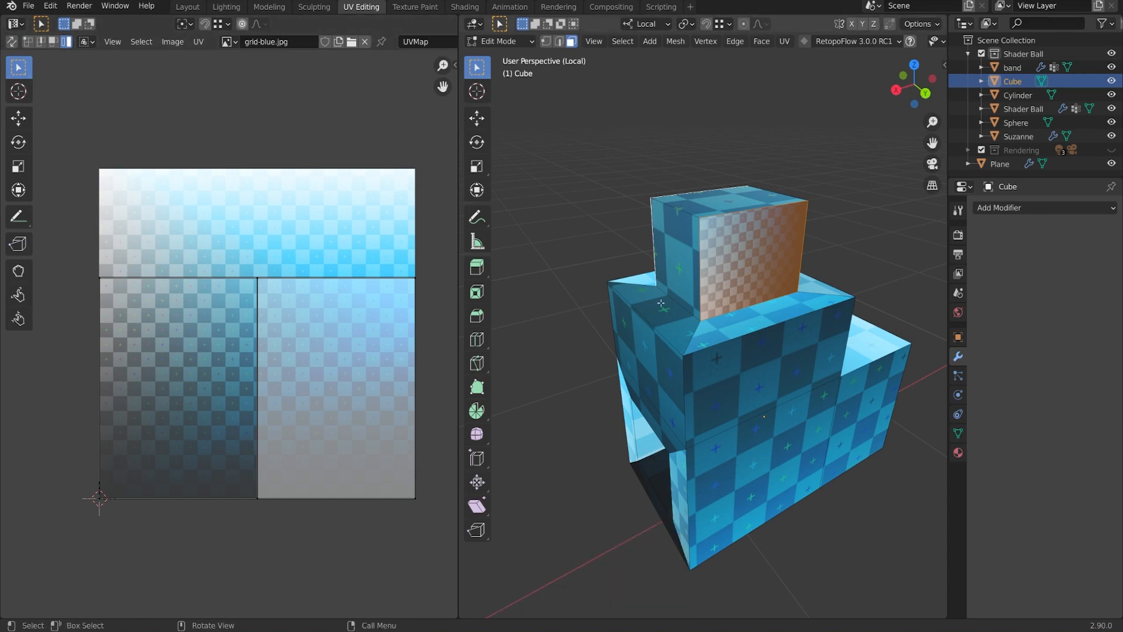
{"action": "key", "text": "u"}
{"action": "left_click", "coordinate": [765, 303]}
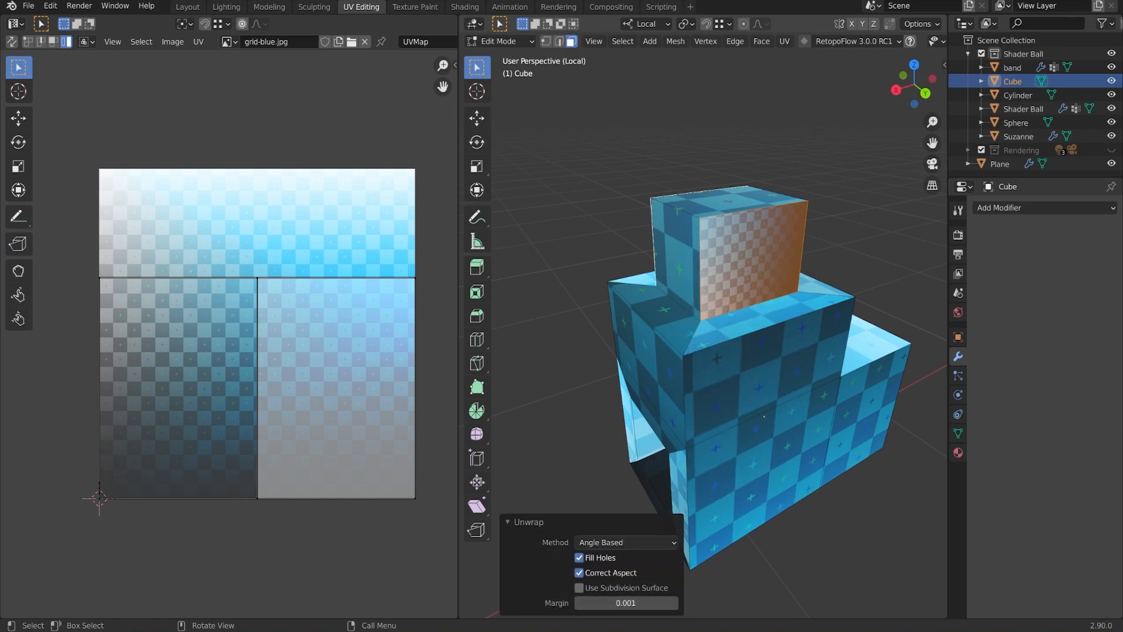
{"action": "left_click_drag", "start_coordinate": [620, 602], "coordinate": [630, 603]}
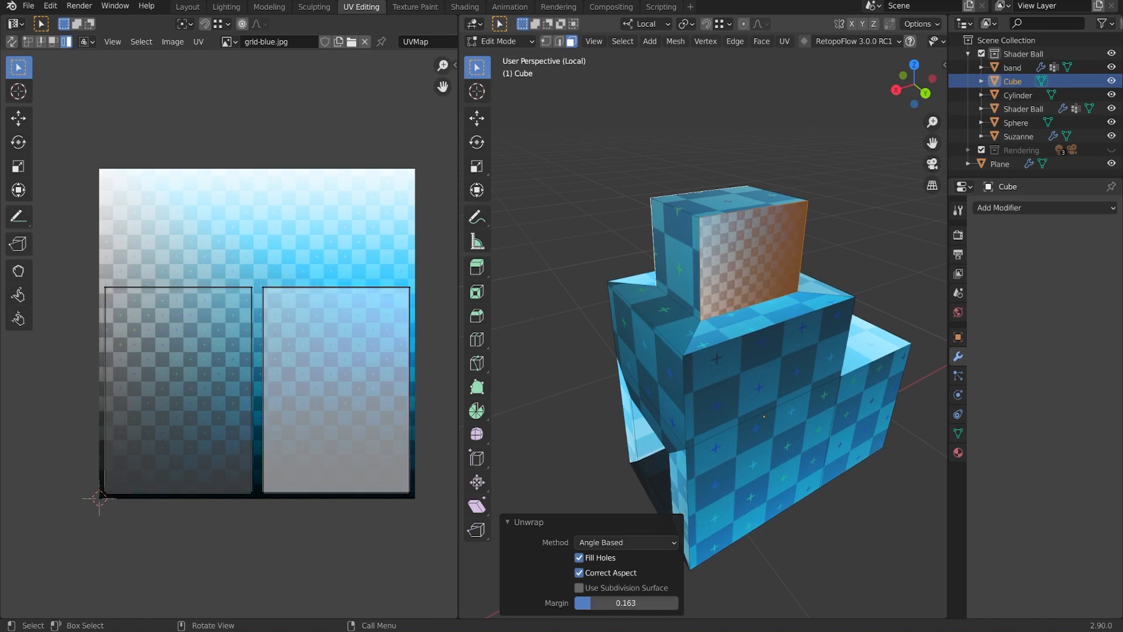
{"action": "left_click", "coordinate": [336, 388]}
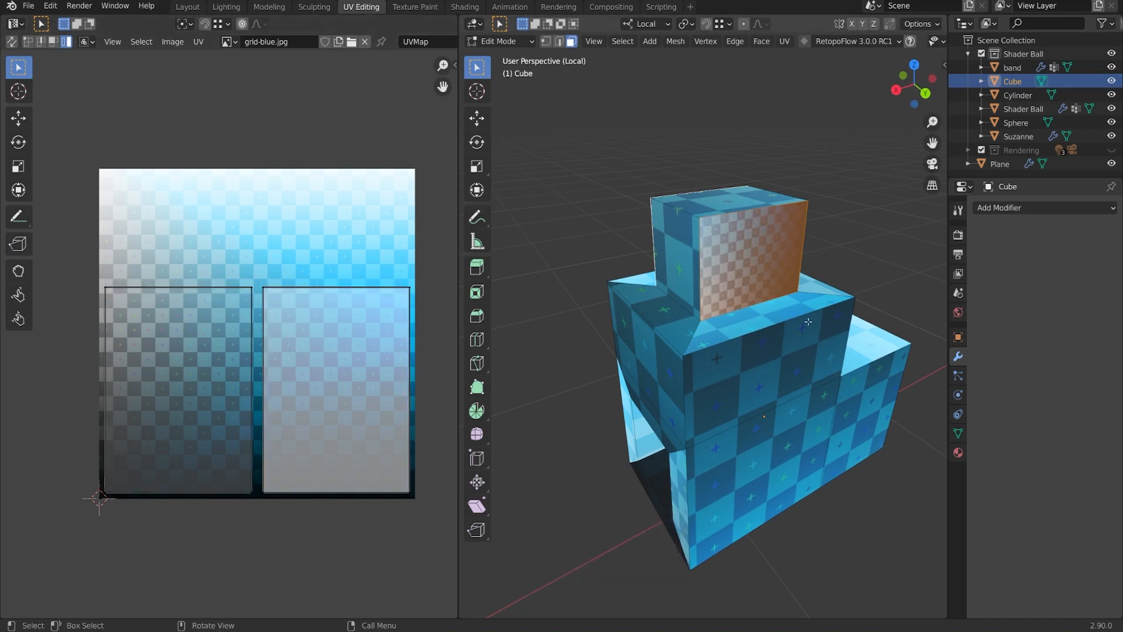
{"action": "middle_click_drag", "start_coordinate": [807, 321], "coordinate": [819, 318]}
Shrink all UV islands and move them toward the texture's upper left.
{"action": "key", "text": "a"}
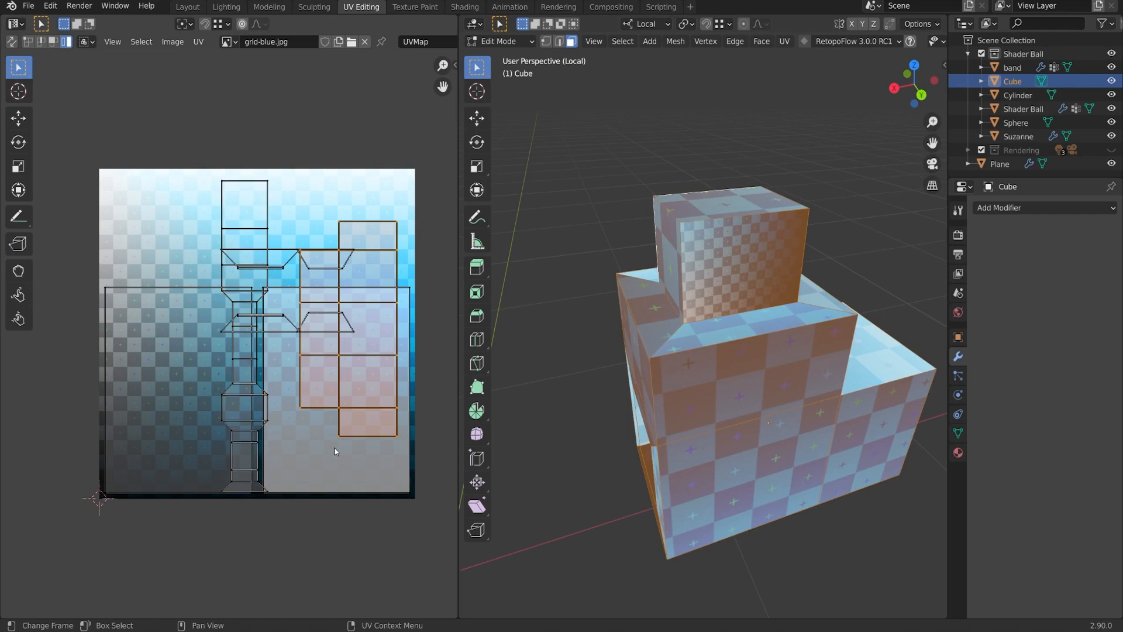
{"action": "key", "text": "s"}
{"action": "left_click", "coordinate": [339, 448]}
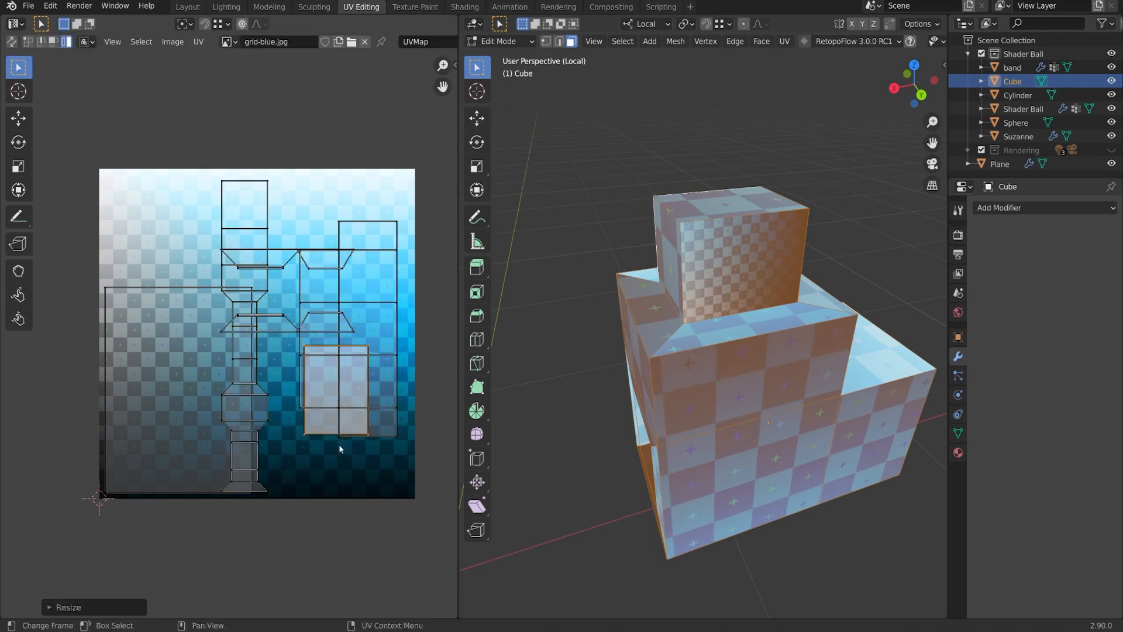
{"action": "key", "text": "g"}
{"action": "left_click", "coordinate": [175, 283]}
{"action": "key", "text": "s"}
{"action": "left_click", "coordinate": [207, 271]}
{"action": "key", "text": "g"}
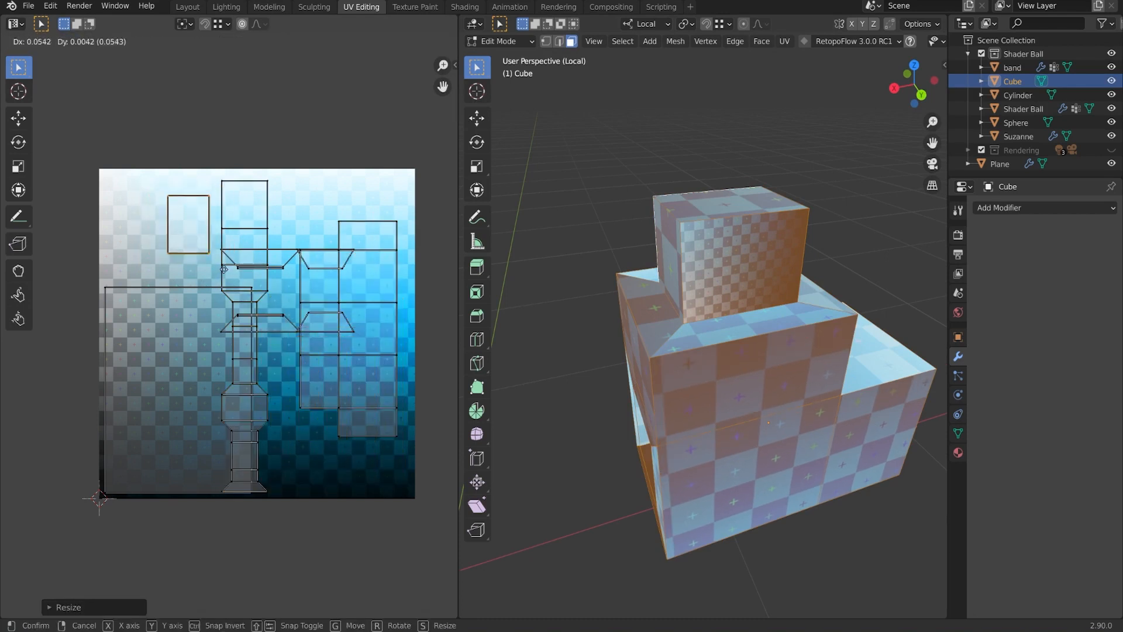
{"action": "left_click", "coordinate": [224, 269]}
Shrink the large side-face island and park both side islands together in the top-left corner.
{"action": "left_click", "coordinate": [184, 420]}
{"action": "left_click", "coordinate": [179, 401]}
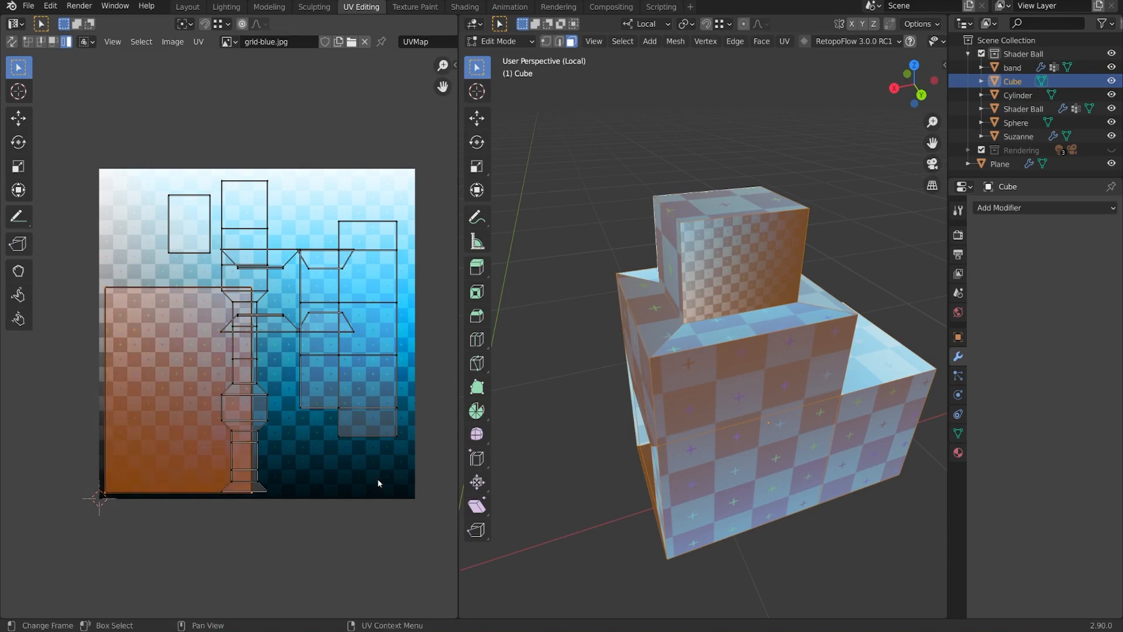
{"action": "key", "text": "s"}
{"action": "left_click", "coordinate": [237, 416]}
{"action": "key", "text": "g"}
{"action": "left_click", "coordinate": [154, 222]}
{"action": "left_click", "coordinate": [182, 221]}
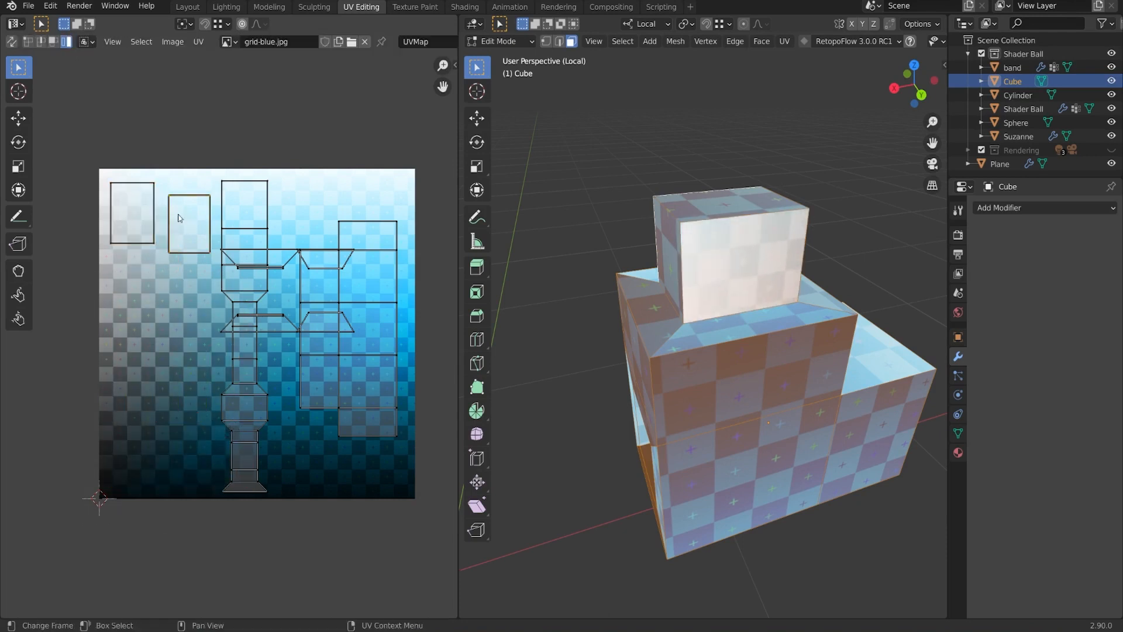
{"action": "key", "text": "g"}
{"action": "left_click", "coordinate": [176, 206]}
{"action": "scroll", "coordinate": [707, 333], "scroll_direction": "down", "scroll_amount": 2}
{"action": "middle_click_drag", "start_coordinate": [707, 333], "coordinate": [819, 286]}
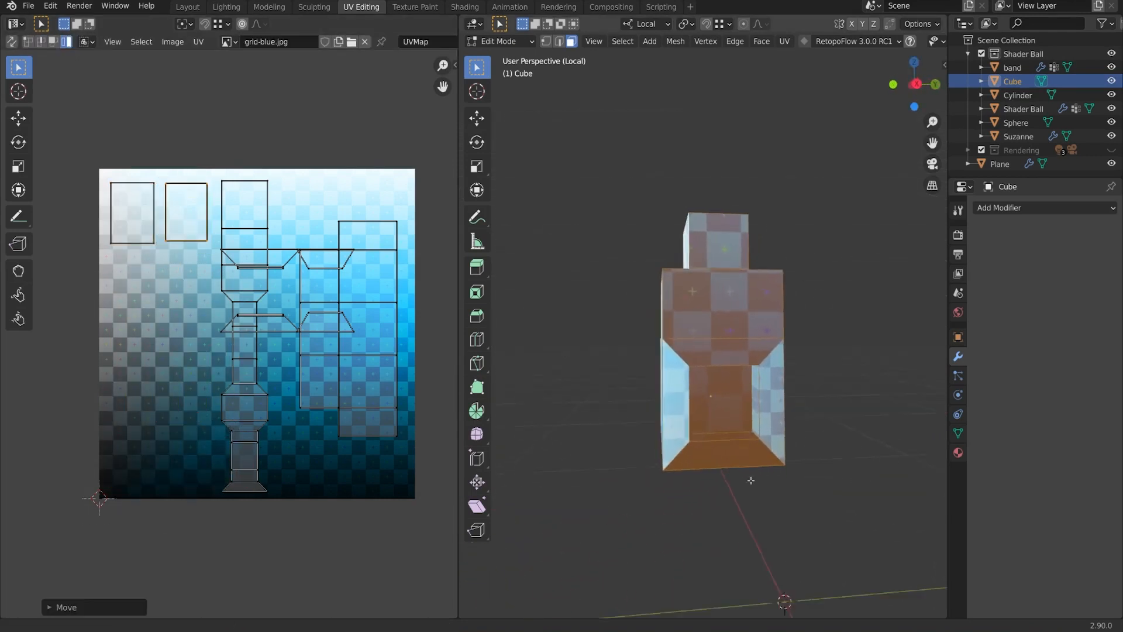
{"action": "scroll", "coordinate": [749, 479], "scroll_direction": "up", "scroll_amount": 2}
{"action": "middle_click_drag", "start_coordinate": [754, 397], "coordinate": [843, 376]}
Unwrap the recess's inner left and right walls, shrinking their islands side by side mid-grid.
{"action": "scroll", "coordinate": [752, 388], "scroll_direction": "up", "scroll_amount": 2}
{"action": "left_click", "coordinate": [852, 367]}
{"action": "left_click", "coordinate": [637, 337], "text": "shift"}
{"action": "key", "text": "u"}
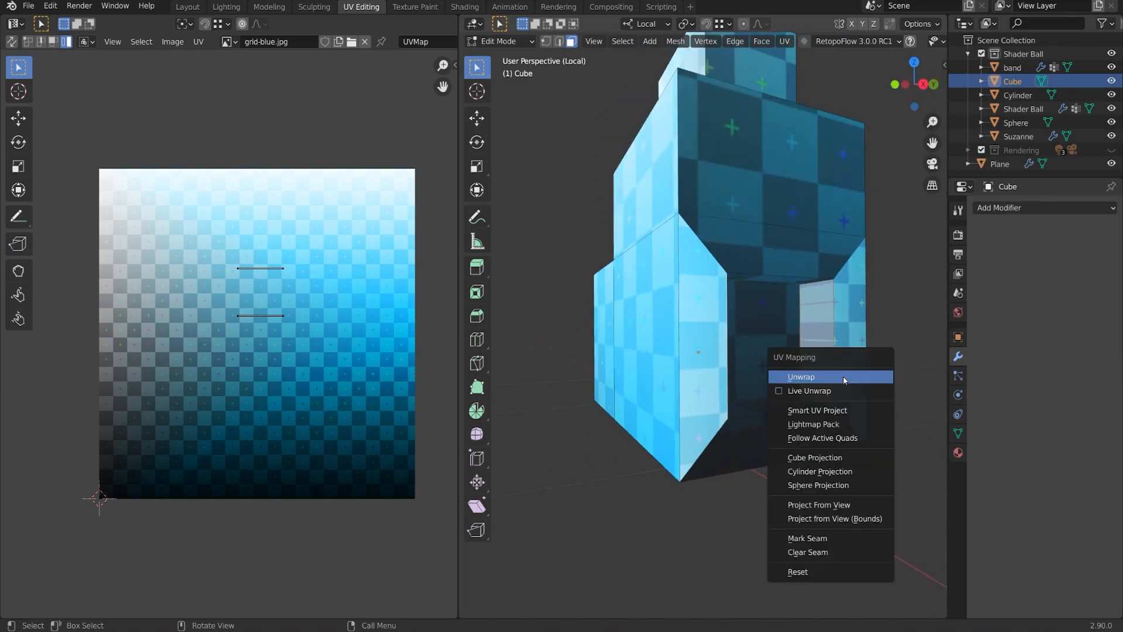
{"action": "left_click", "coordinate": [844, 377]}
{"action": "key", "text": "s"}
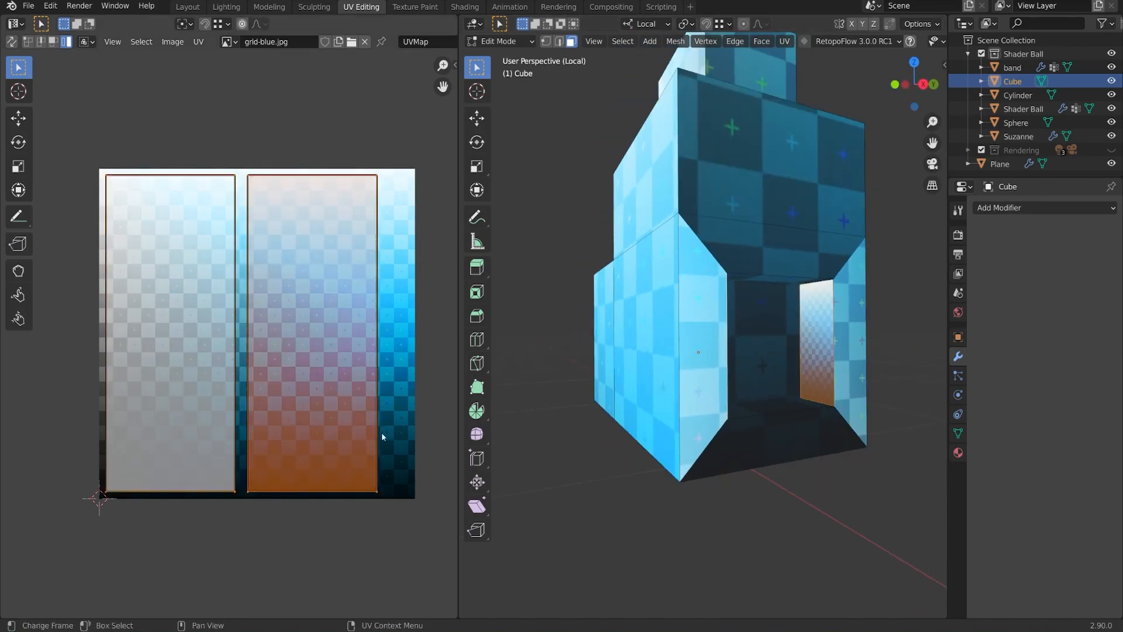
{"action": "left_click", "coordinate": [271, 355]}
{"action": "key", "text": "g"}
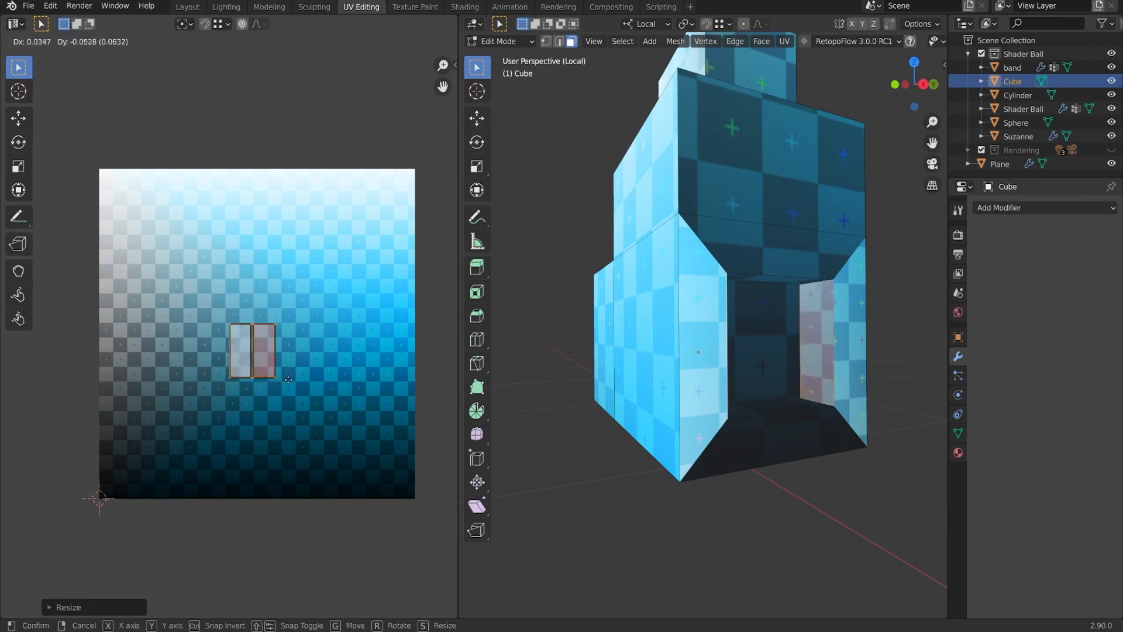
{"action": "left_click", "coordinate": [290, 427]}
{"action": "scroll", "coordinate": [678, 386], "scroll_direction": "down", "scroll_amount": 4}
{"action": "middle_click_drag", "start_coordinate": [678, 386], "coordinate": [716, 400]}
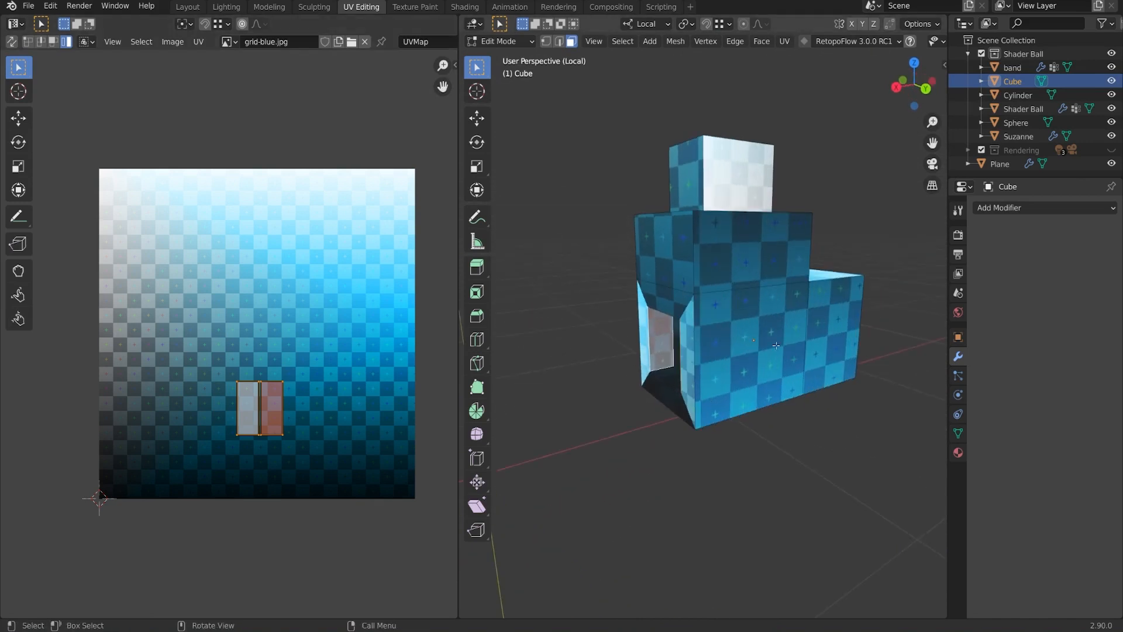
Select all, adjust the UV view and pick out the left inner-wall island.
{"action": "key", "text": "a"}
{"action": "middle_click_drag", "start_coordinate": [377, 398], "coordinate": [328, 345]}
{"action": "scroll", "coordinate": [391, 391], "scroll_direction": "up", "scroll_amount": 2}
{"action": "scroll", "coordinate": [391, 391], "scroll_direction": "down", "scroll_amount": 1}
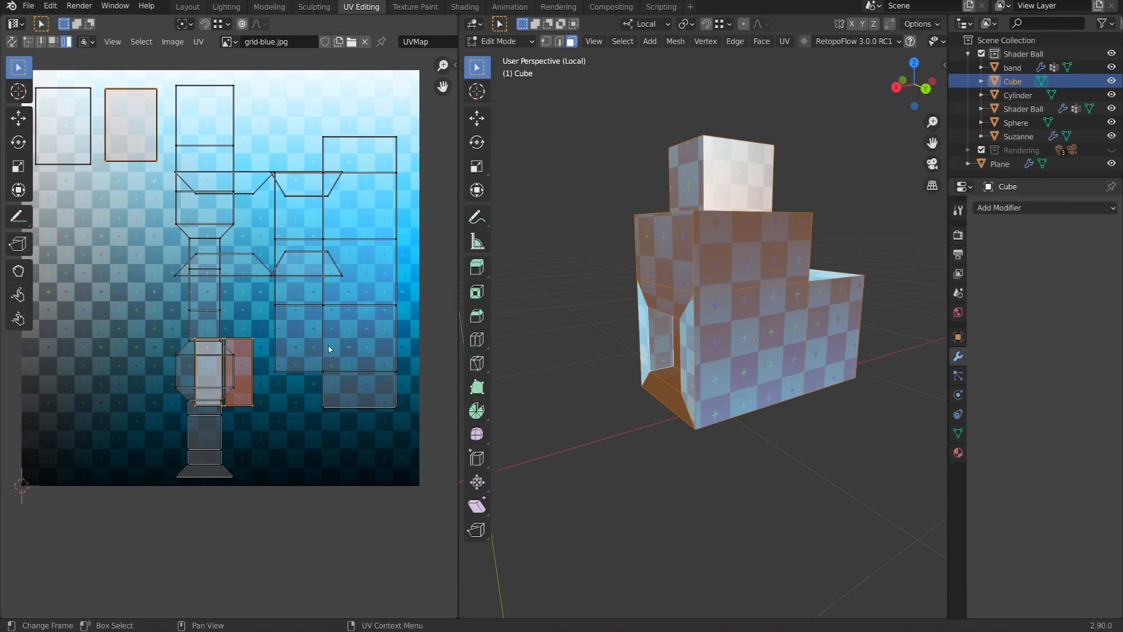
{"action": "scroll", "coordinate": [328, 345], "scroll_direction": "up", "scroll_amount": 4}
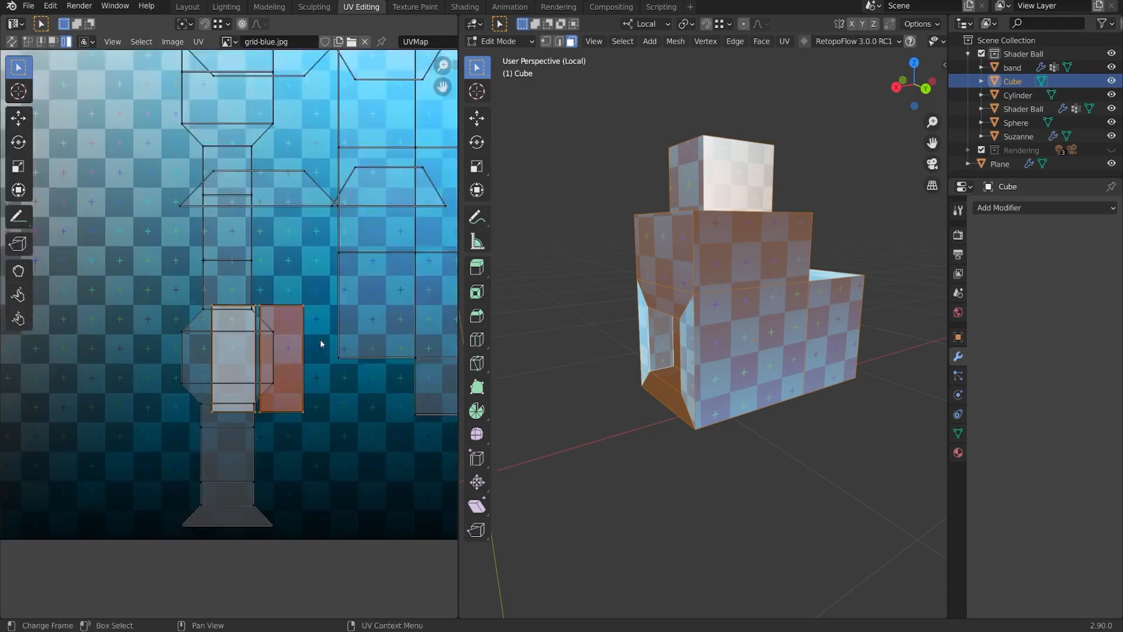
{"action": "left_click", "coordinate": [244, 357]}
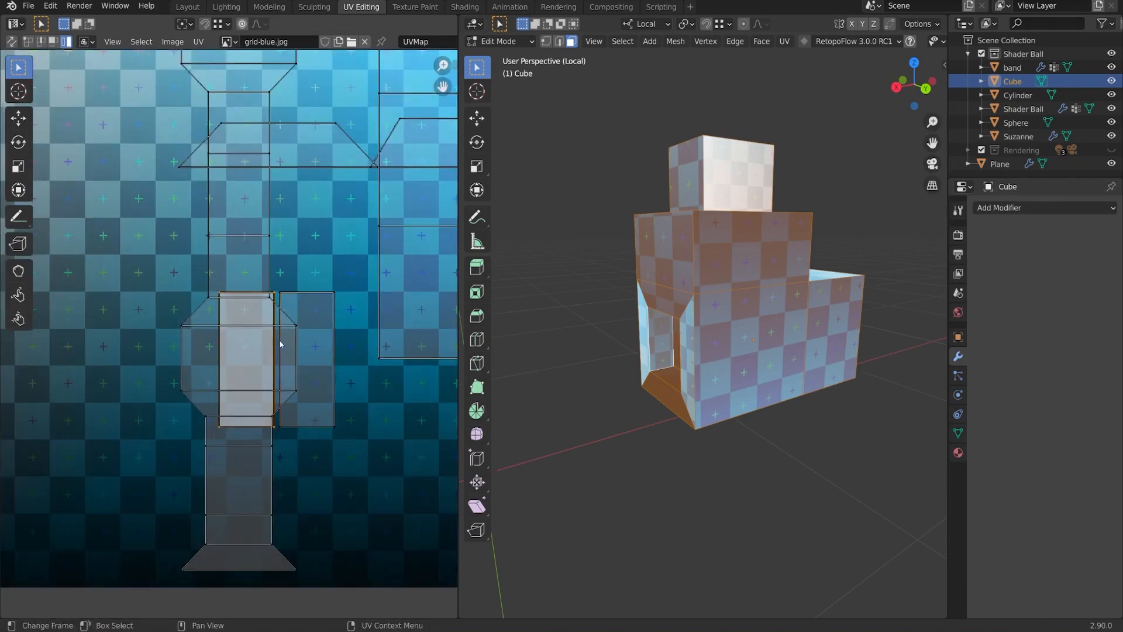
{"action": "middle_click_drag", "start_coordinate": [509, 515], "coordinate": [799, 343]}
{"action": "scroll", "coordinate": [799, 343], "scroll_direction": "up", "scroll_amount": 2}
{"action": "middle_click_drag", "start_coordinate": [648, 401], "coordinate": [643, 363]}
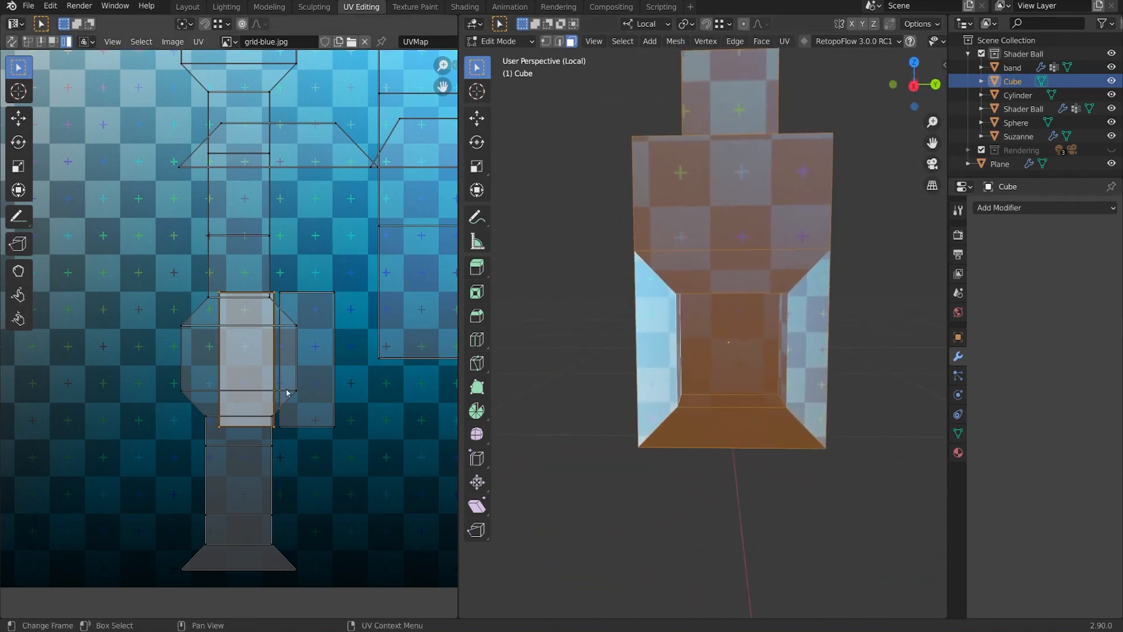
Slide the right inner-wall island slightly right so it sits apart from the left one.
{"action": "left_click", "coordinate": [322, 367]}
{"action": "key", "text": "g"}
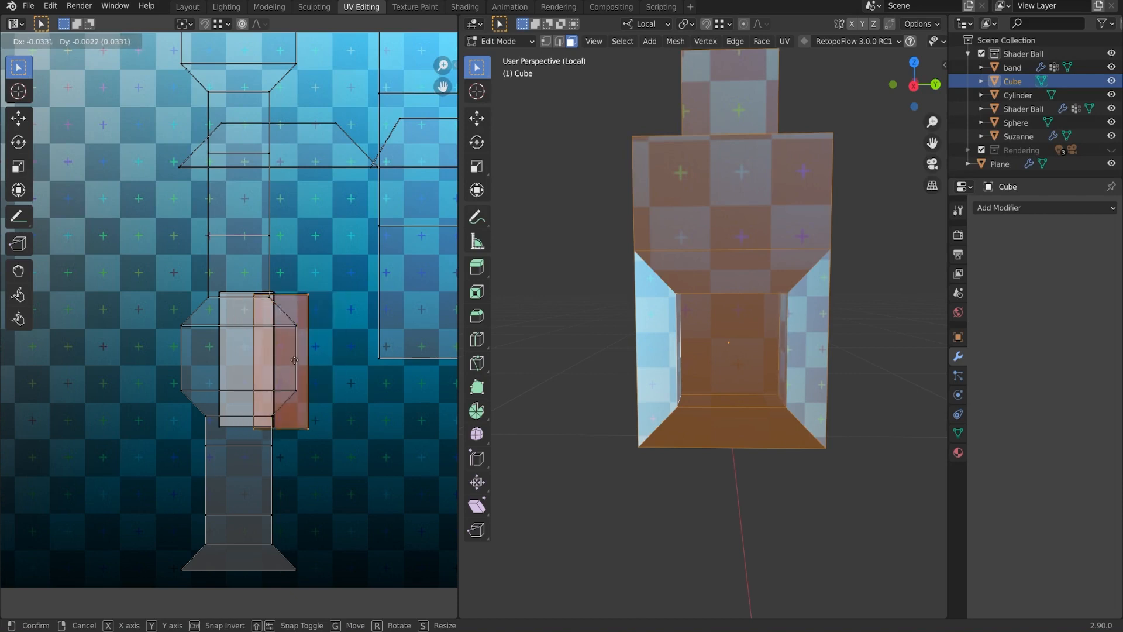
{"action": "left_click", "coordinate": [317, 357]}
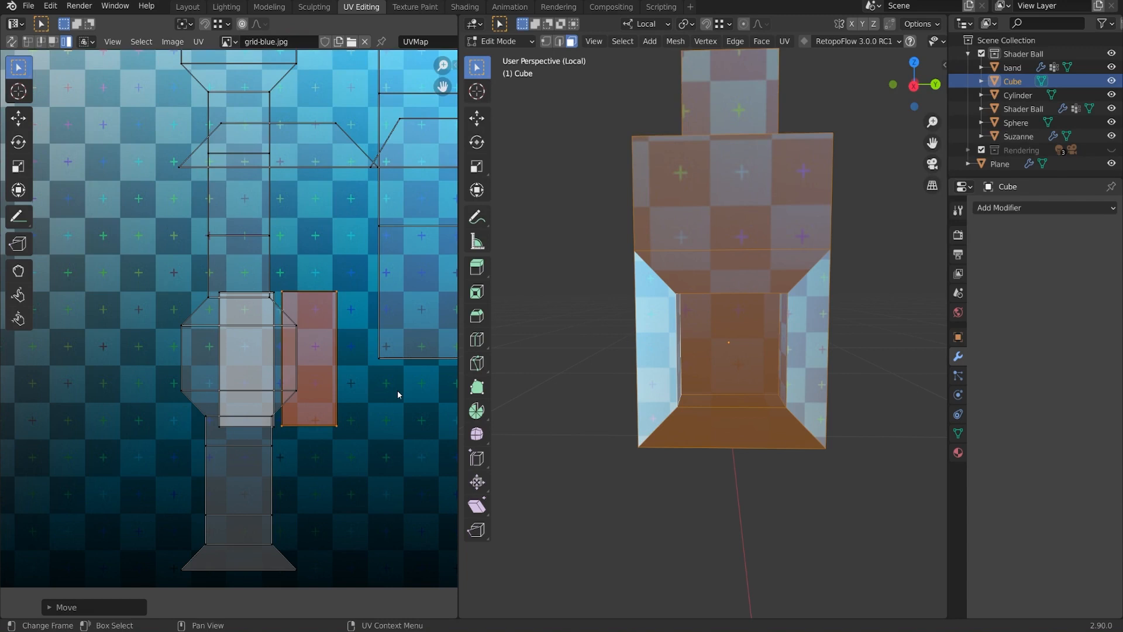
{"action": "middle_click_drag", "start_coordinate": [620, 245], "coordinate": [661, 240]}
{"action": "middle_click_drag", "start_coordinate": [685, 300], "coordinate": [798, 293]}
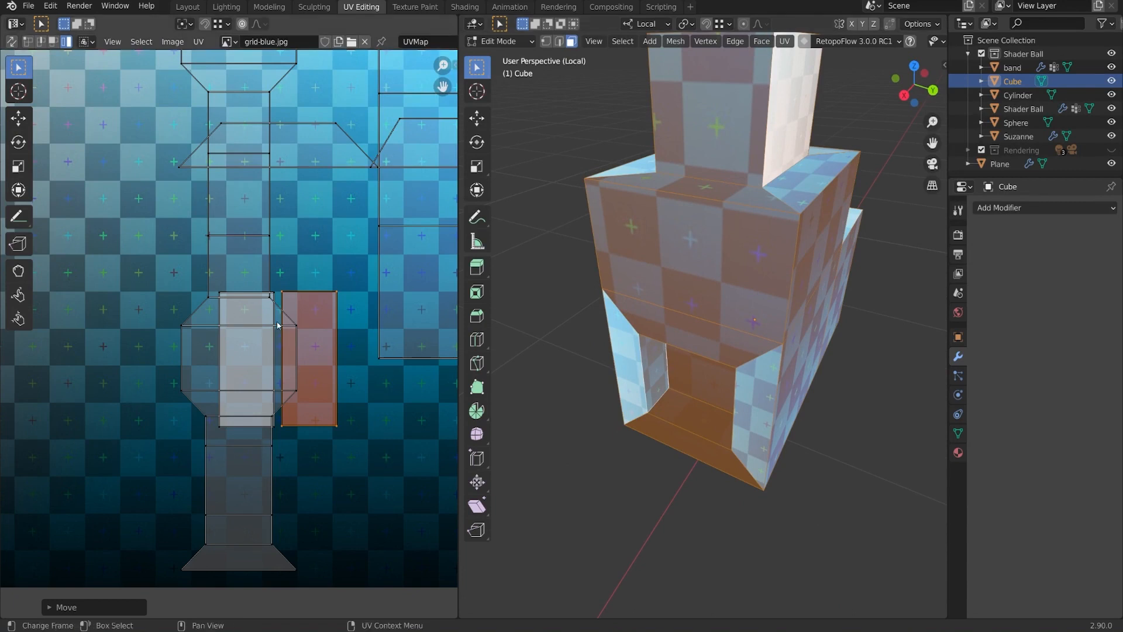
{"action": "scroll", "coordinate": [277, 325], "scroll_direction": "down", "scroll_amount": 3}
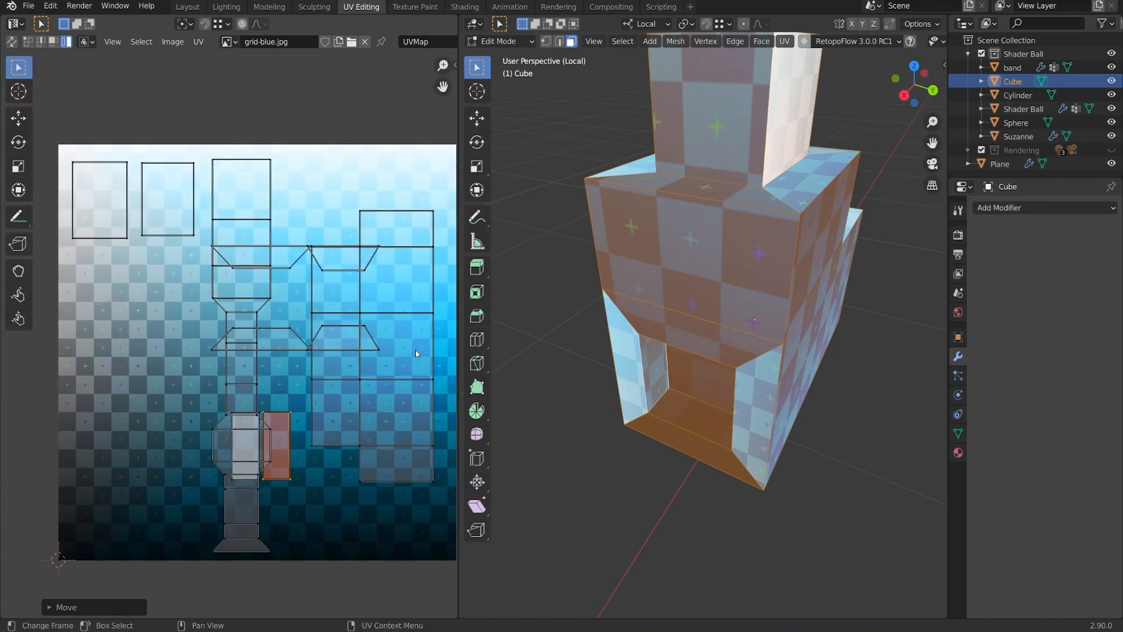
Shrink the large right-hand island to about 0.84, move it upper right, and shift the central column.
{"action": "left_click", "coordinate": [410, 367]}
{"action": "middle_click_drag", "start_coordinate": [442, 472], "coordinate": [413, 469]}
{"action": "key", "text": "s"}
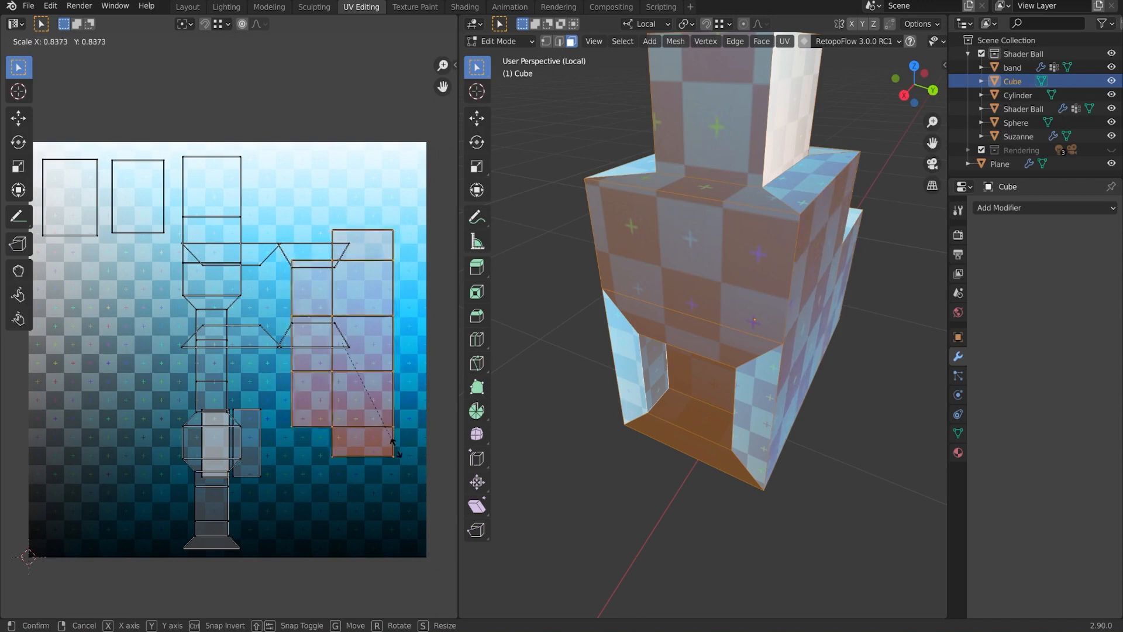
{"action": "left_click", "coordinate": [394, 447]}
{"action": "key", "text": "g"}
{"action": "left_click", "coordinate": [364, 384]}
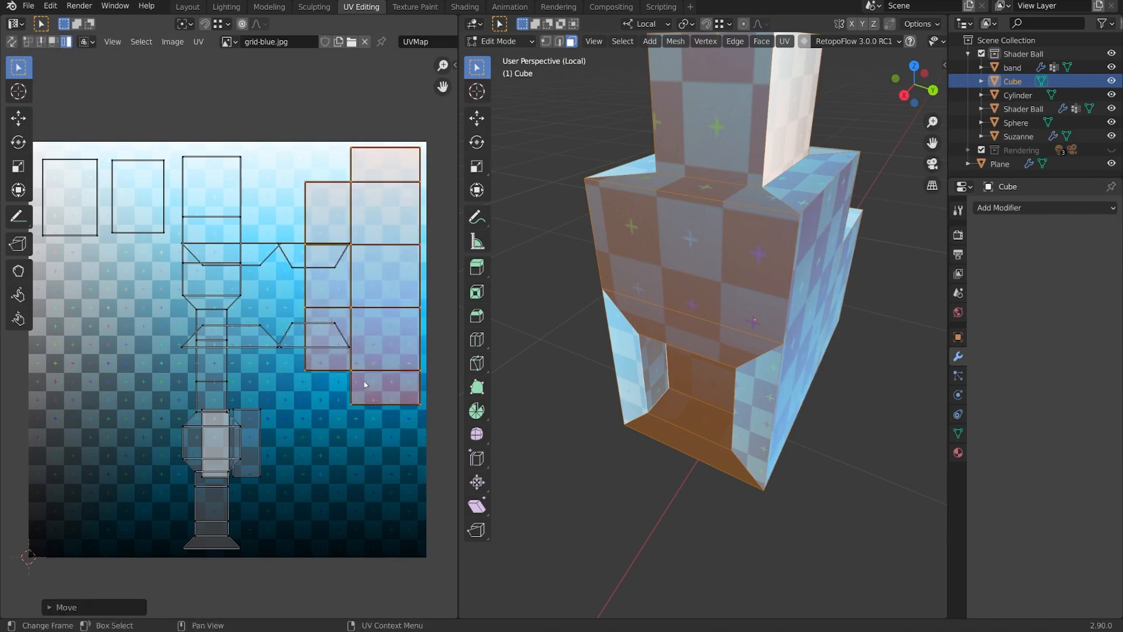
{"action": "left_click", "coordinate": [214, 250]}
{"action": "key", "text": "g"}
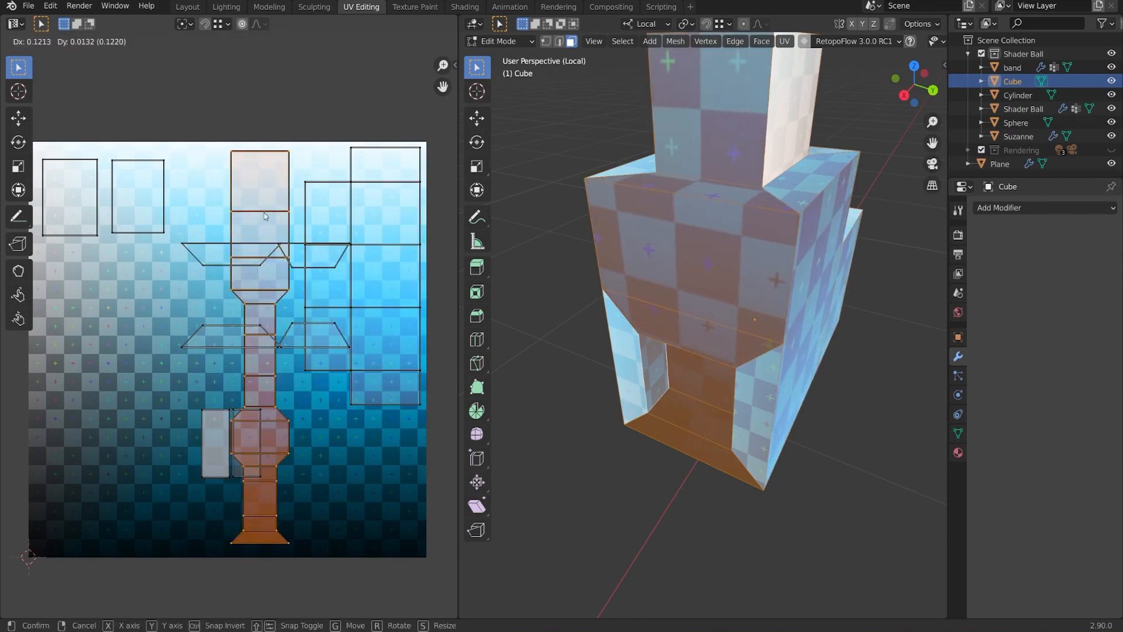
{"action": "left_click", "coordinate": [210, 252]}
Stack the trapezoid islands down the left side of the texture, the wide one at lower left.
{"action": "key", "text": "g"}
{"action": "left_click", "coordinate": [74, 262]}
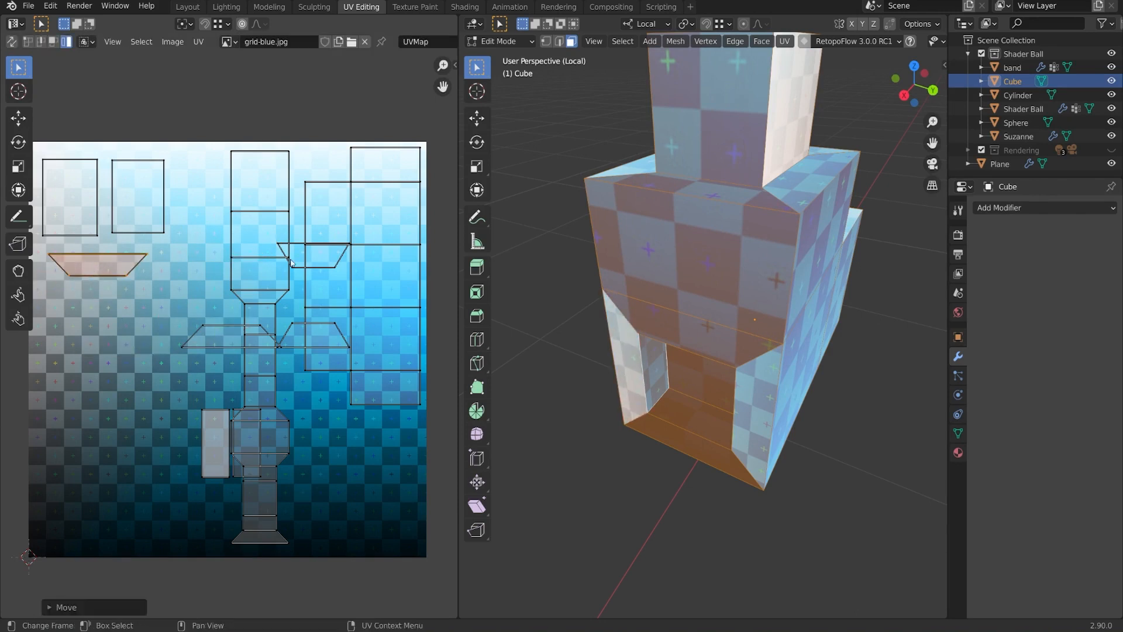
{"action": "left_click", "coordinate": [296, 260]}
{"action": "left_click", "coordinate": [300, 259]}
{"action": "left_click", "coordinate": [328, 260]}
{"action": "key", "text": "g"}
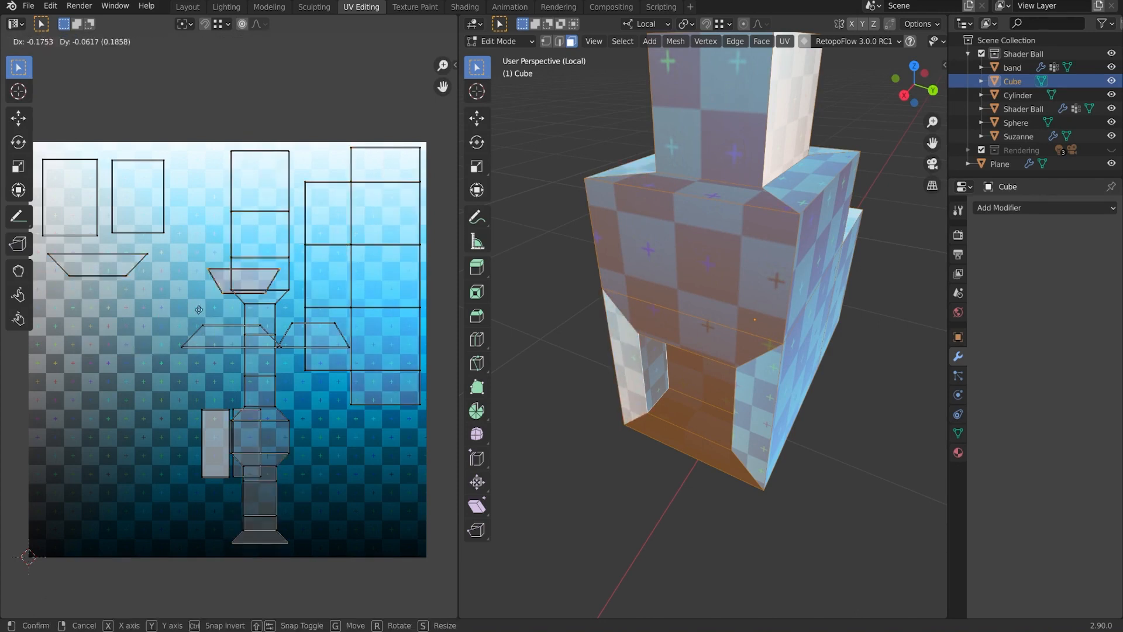
{"action": "left_click", "coordinate": [94, 313]}
{"action": "left_click", "coordinate": [331, 328]}
{"action": "key", "text": "g"}
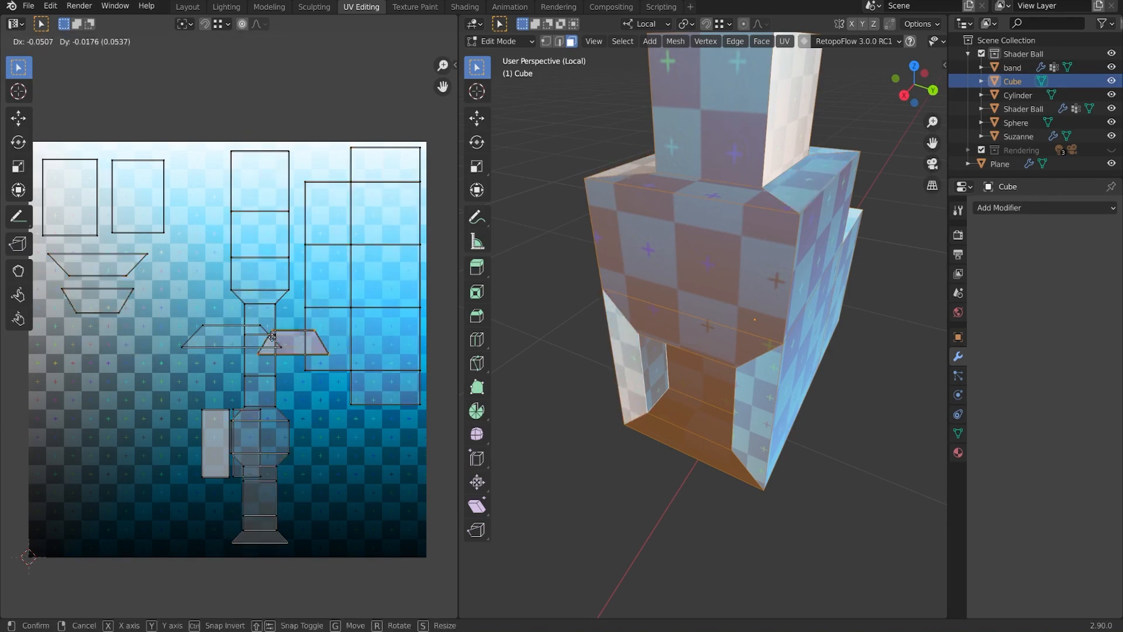
{"action": "left_click", "coordinate": [115, 336]}
{"action": "left_click", "coordinate": [208, 351]}
{"action": "key", "text": "g"}
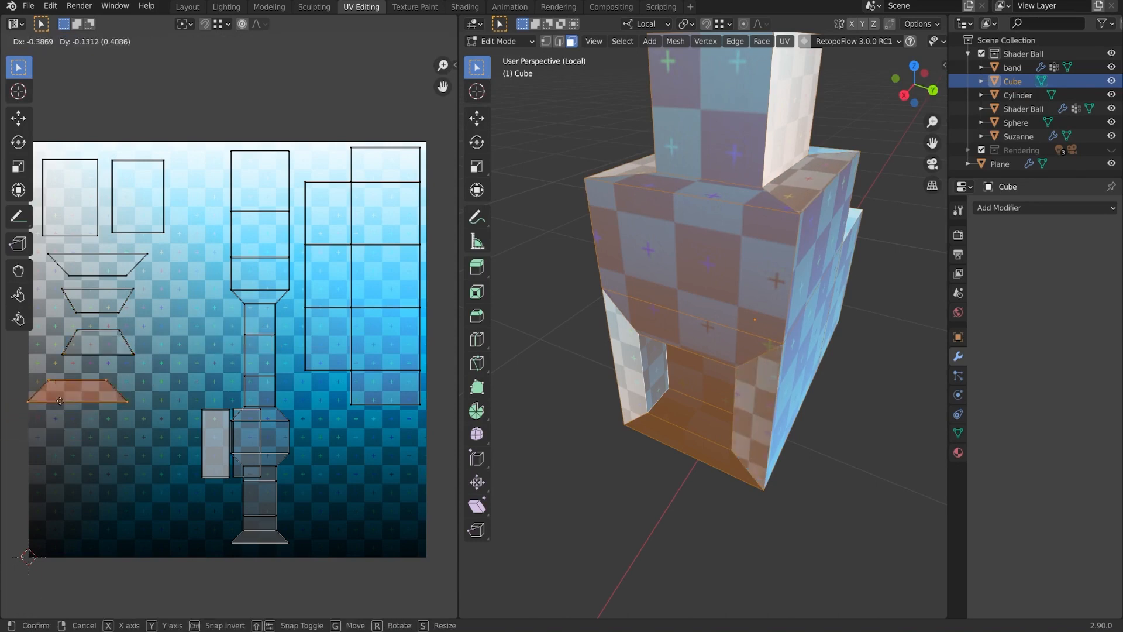
{"action": "left_click", "coordinate": [70, 397]}
Place the two small rectangle islands side by side at the lower left.
{"action": "left_click", "coordinate": [211, 444]}
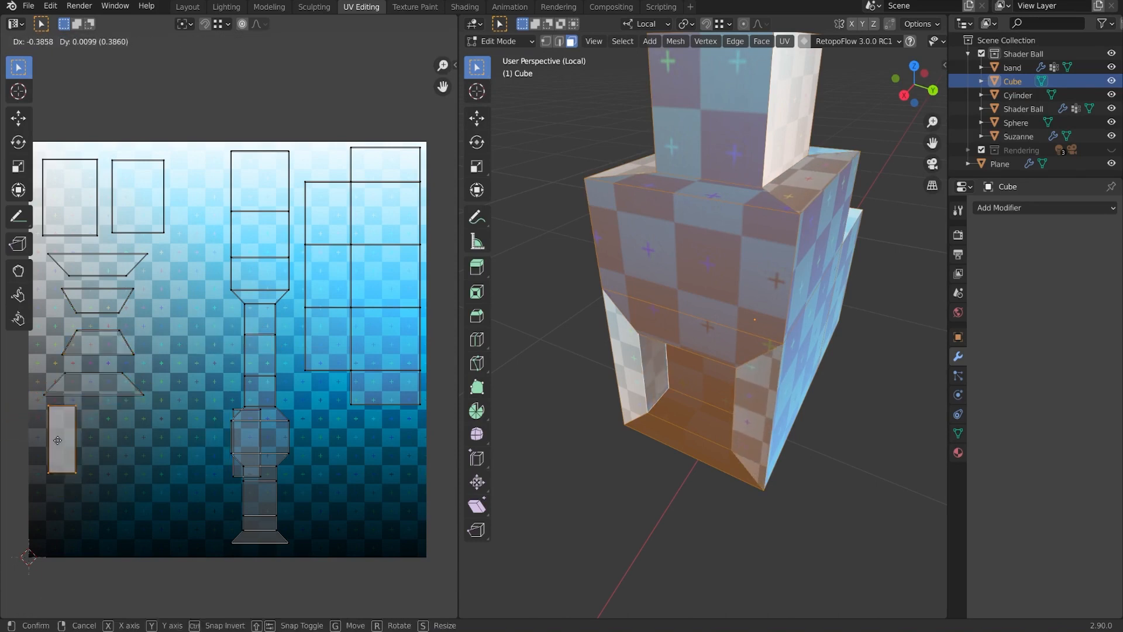
{"action": "left_click", "coordinate": [57, 445]}
{"action": "left_click", "coordinate": [247, 414]}
{"action": "key", "text": "g"}
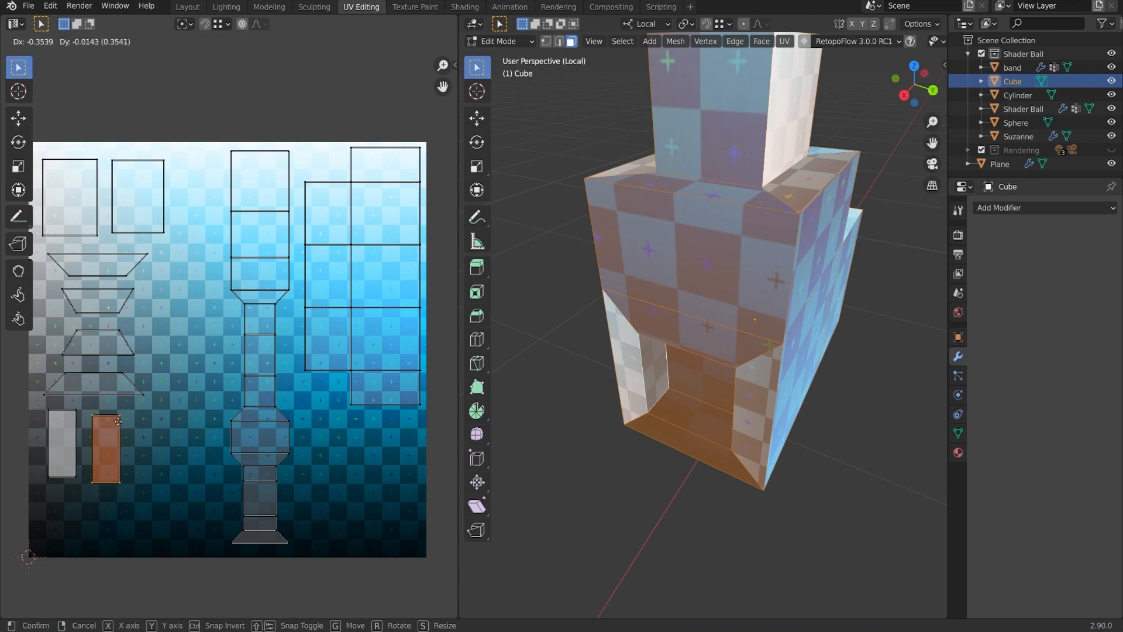
{"action": "left_click", "coordinate": [106, 414]}
{"action": "middle_click_drag", "start_coordinate": [276, 412], "coordinate": [314, 408]}
{"action": "middle_click_drag", "start_coordinate": [442, 202], "coordinate": [392, 208]}
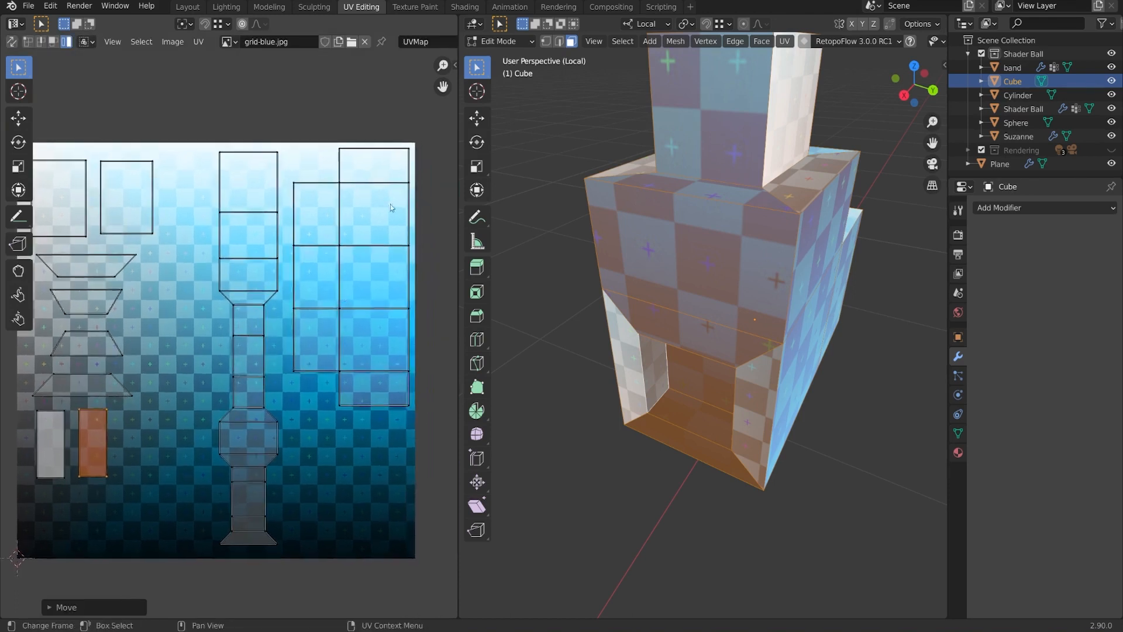
{"action": "middle_click_drag", "start_coordinate": [422, 484], "coordinate": [463, 477], "text": "shift"}
Nudge the tall strip island slightly left and select all UV islands.
{"action": "left_click", "coordinate": [304, 424]}
{"action": "key", "text": "g"}
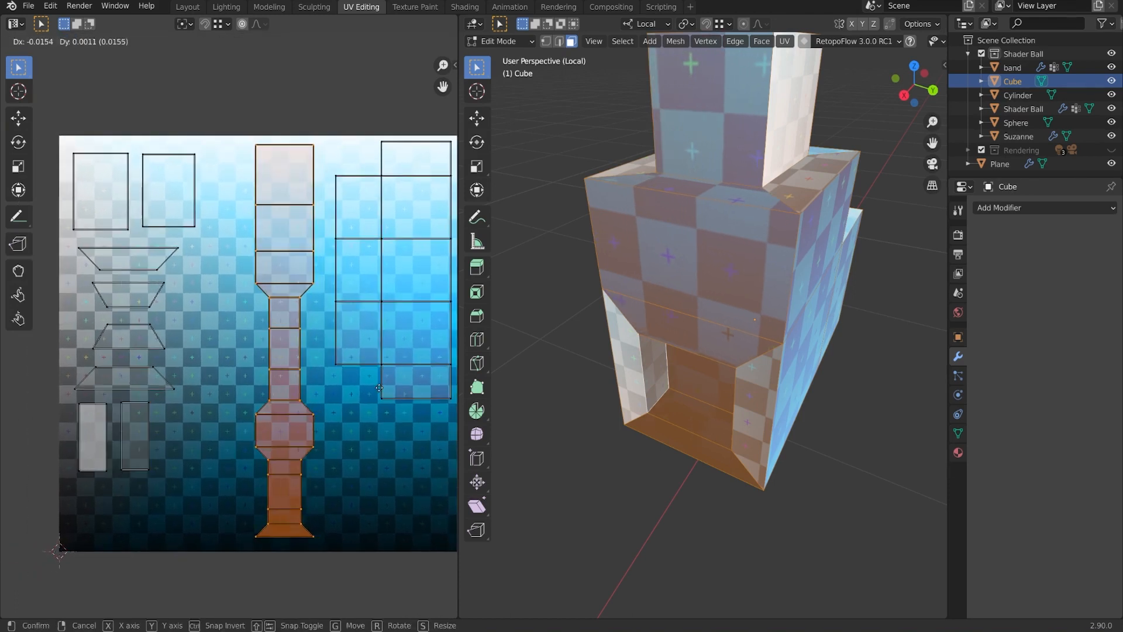
{"action": "left_click", "coordinate": [386, 390]}
{"action": "middle_click_drag", "start_coordinate": [356, 214], "coordinate": [343, 212]}
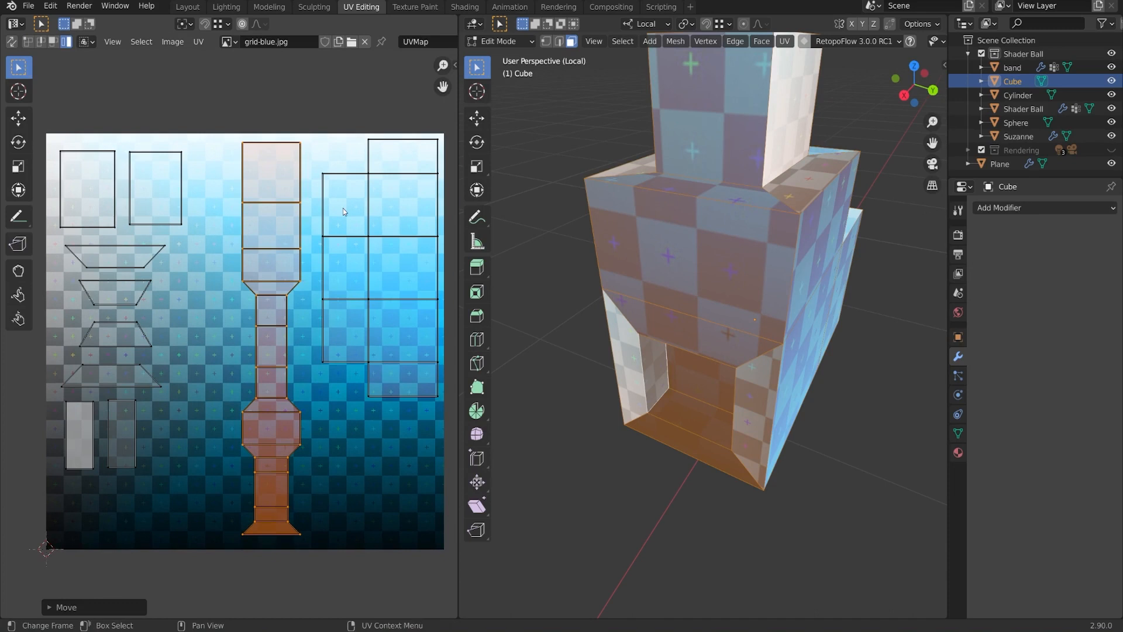
{"action": "key", "text": "a"}
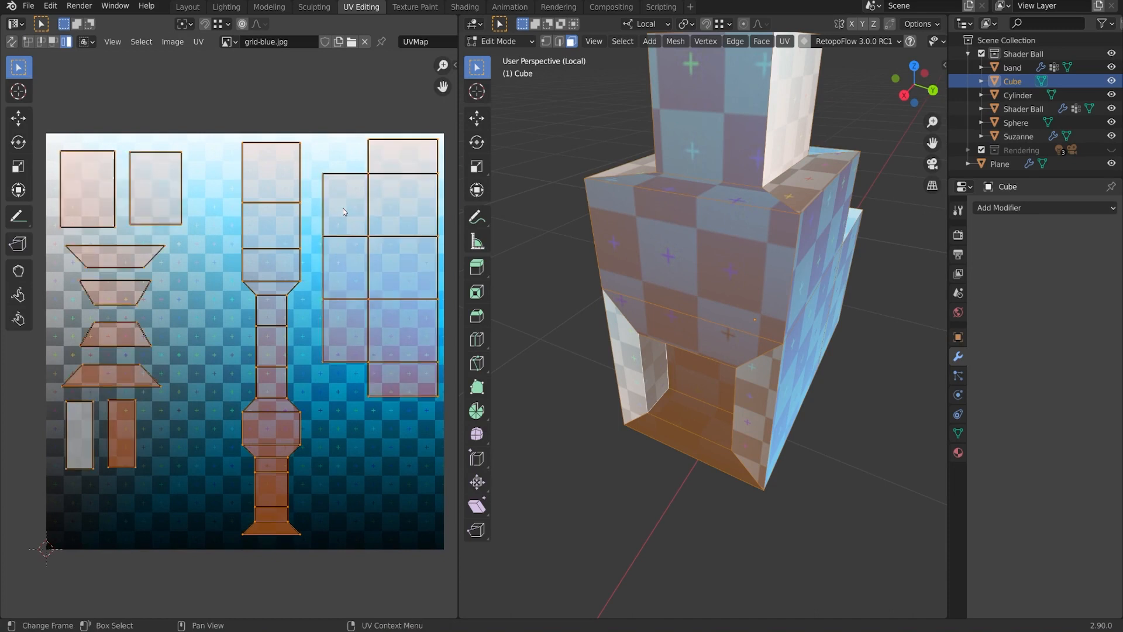
{"action": "left_click", "coordinate": [199, 41]}
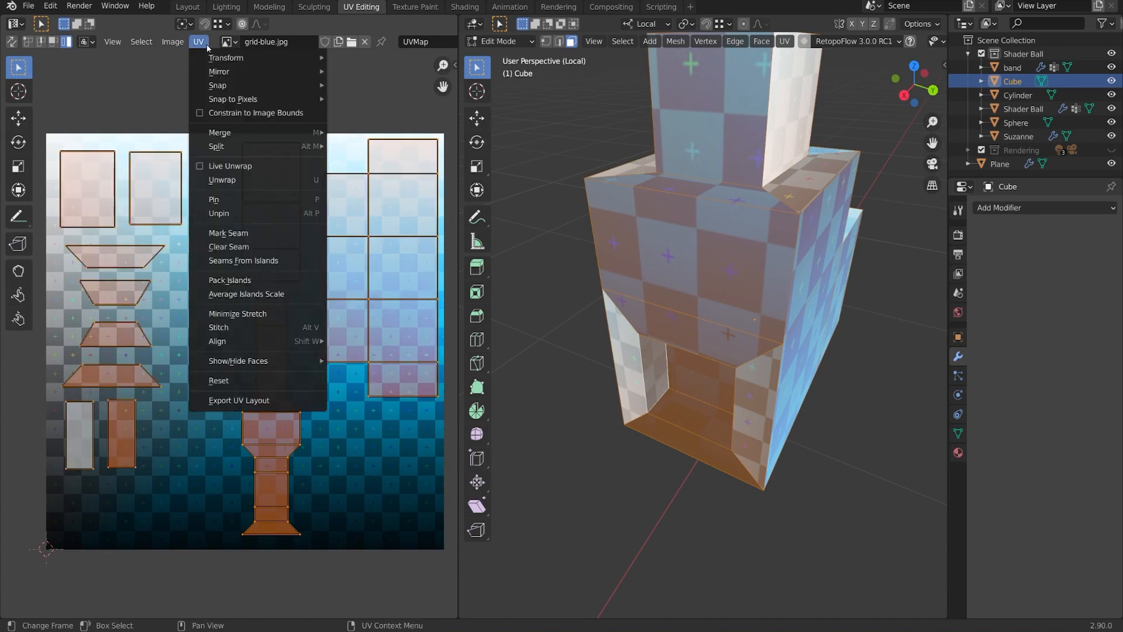
Pack all UV islands with Rotate enabled and the margin lowered to 0.071.
{"action": "left_click", "coordinate": [267, 280]}
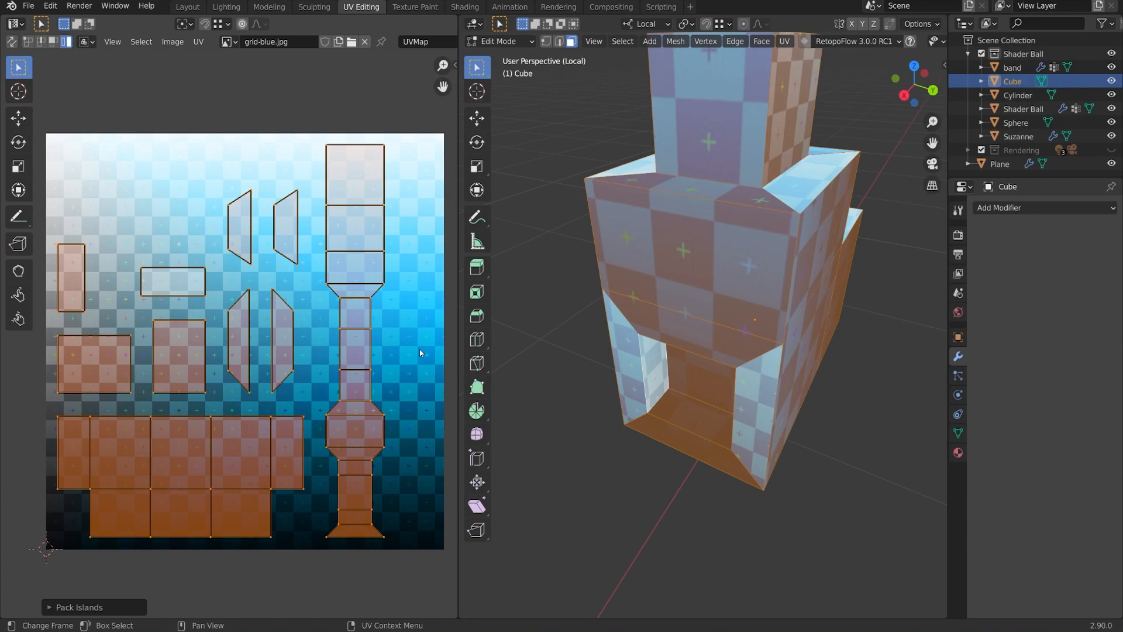
{"action": "left_click", "coordinate": [50, 607]}
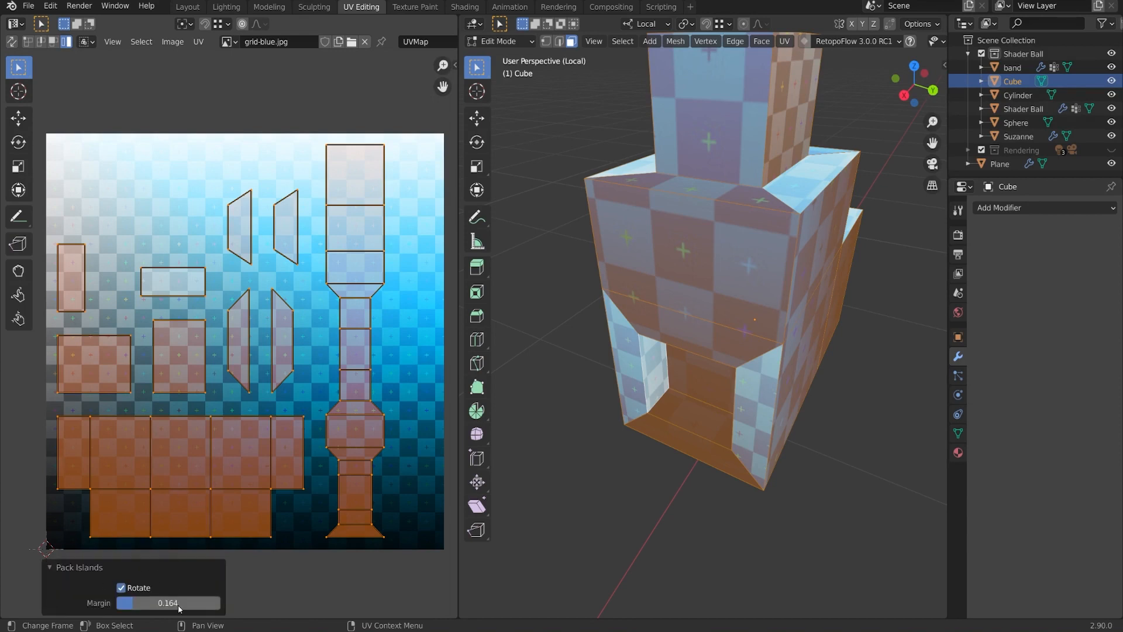
{"action": "left_click_drag", "start_coordinate": [177, 605], "coordinate": [123, 605]}
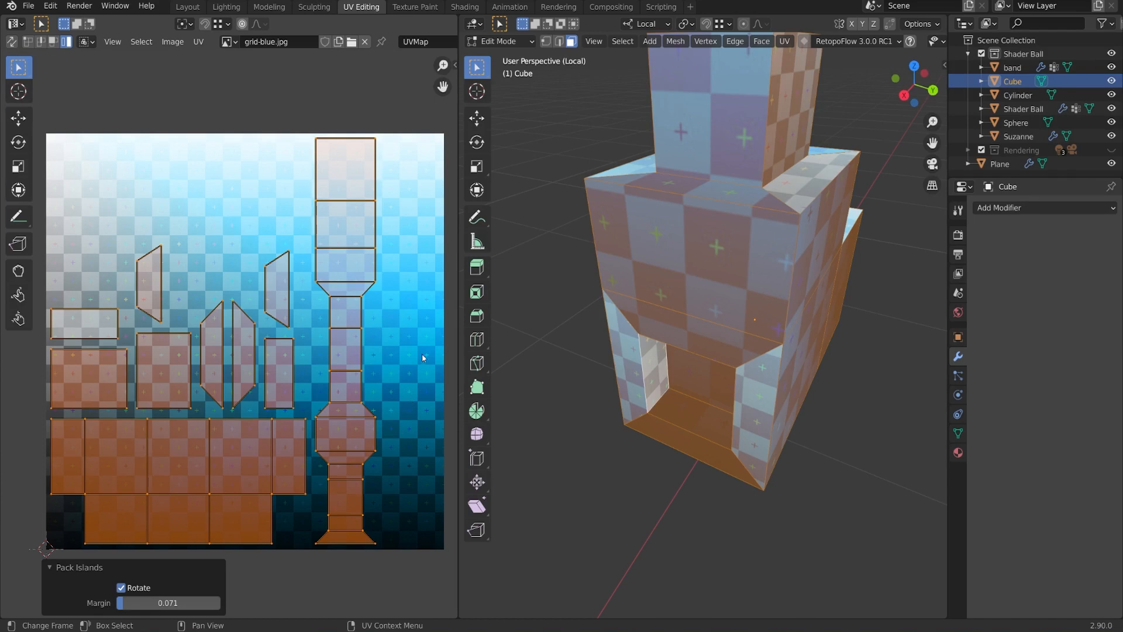
{"action": "left_click", "coordinate": [53, 41]}
{"action": "left_click", "coordinate": [345, 175]}
{"action": "left_click", "coordinate": [363, 225], "text": "shift"}
{"action": "left_click", "coordinate": [352, 268], "text": "shift"}
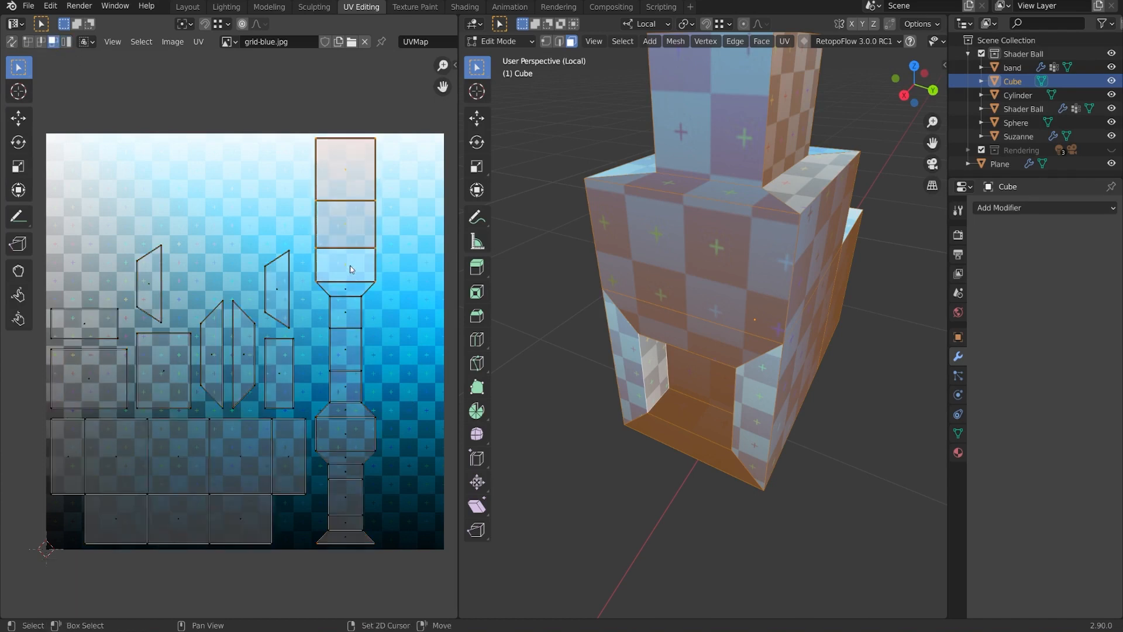
{"action": "left_click", "coordinate": [353, 292], "text": "shift"}
{"action": "middle_click_drag", "start_coordinate": [405, 302], "coordinate": [398, 322]}
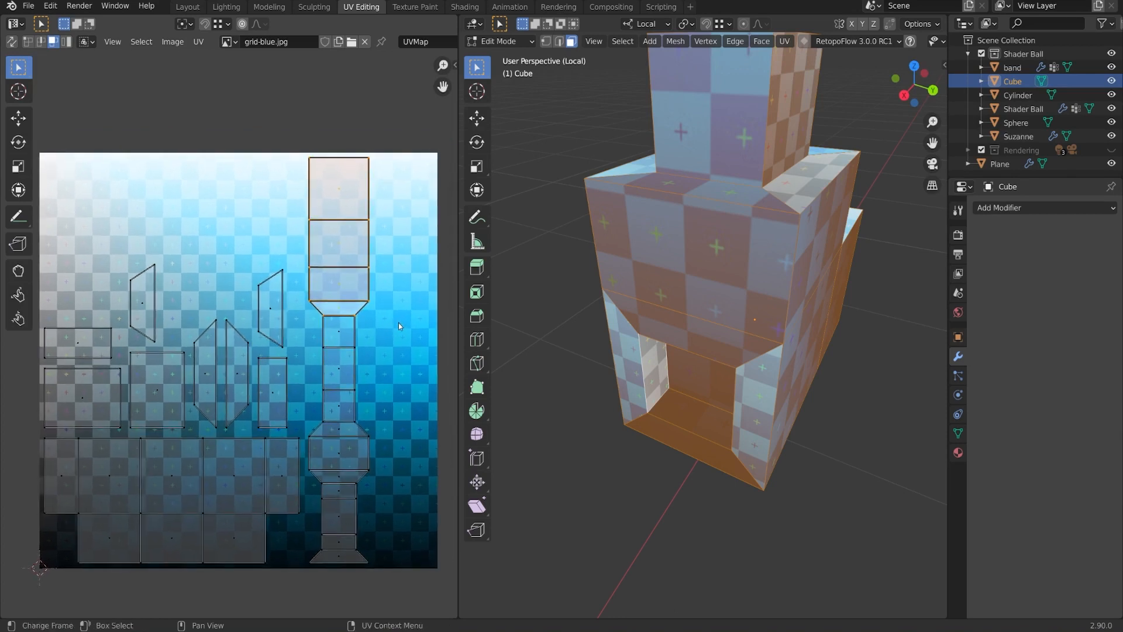
{"action": "key", "text": "g"}
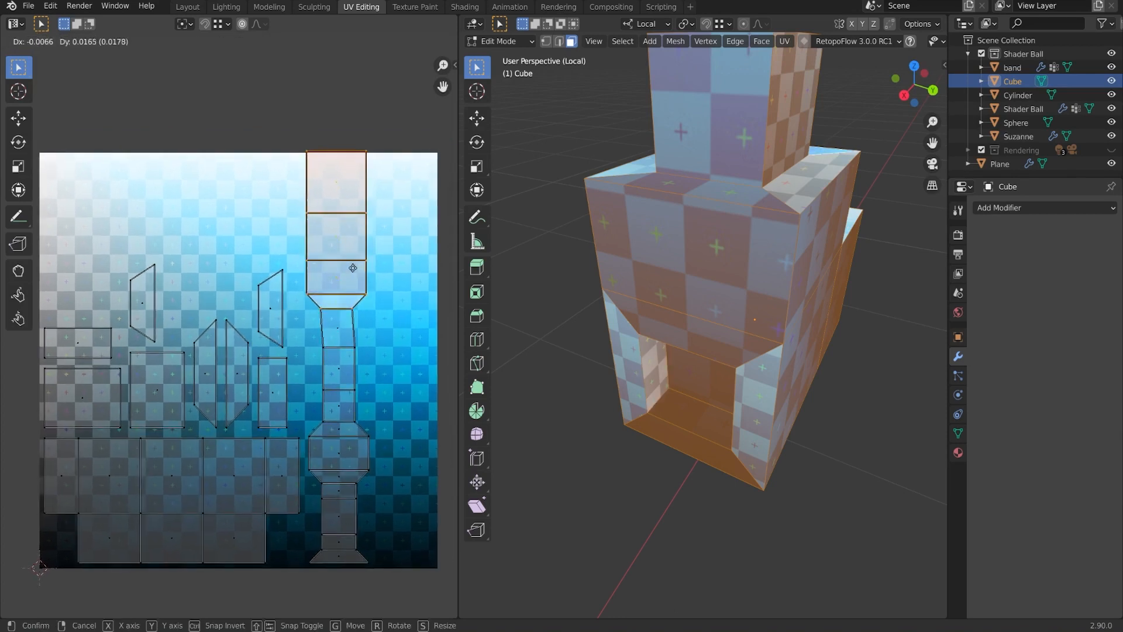
{"action": "right_click", "coordinate": [364, 268]}
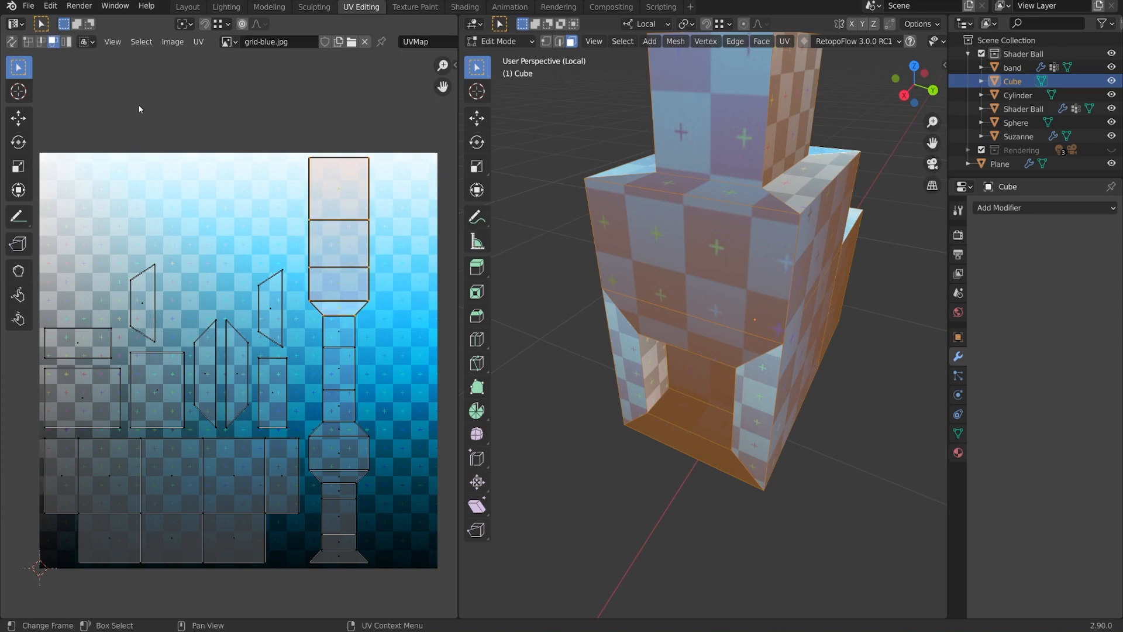
{"action": "left_click", "coordinate": [12, 42]}
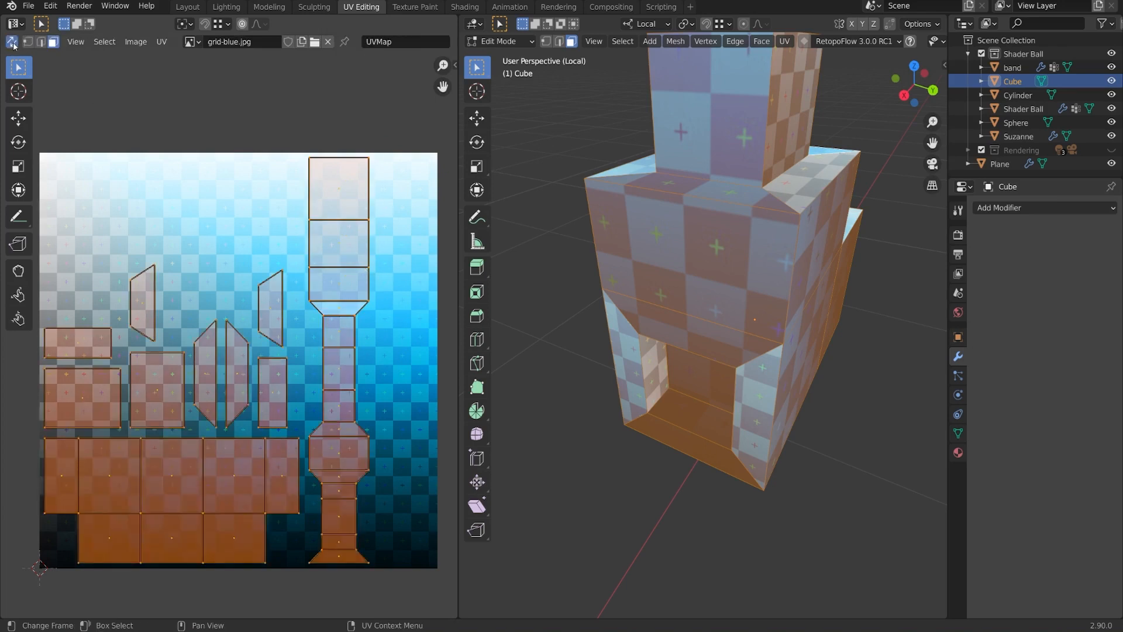
{"action": "key", "text": "alt+a"}
{"action": "left_click", "coordinate": [353, 287], "text": "shift"}
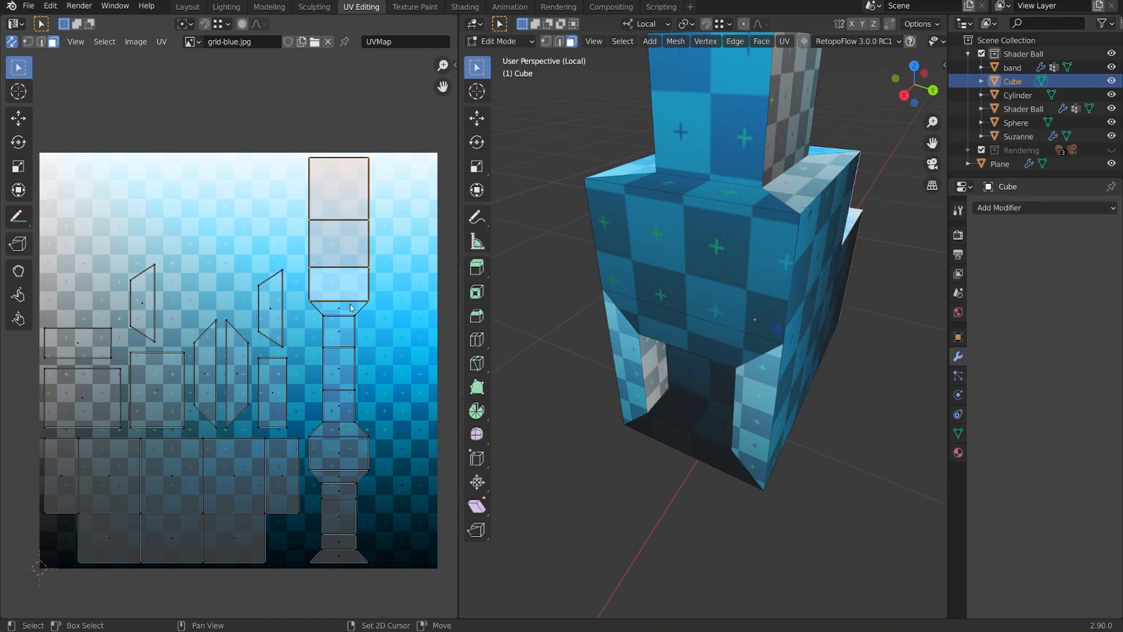
{"action": "left_click", "coordinate": [350, 306], "text": "shift"}
{"action": "key", "text": "g"}
{"action": "right_click", "coordinate": [386, 282]}
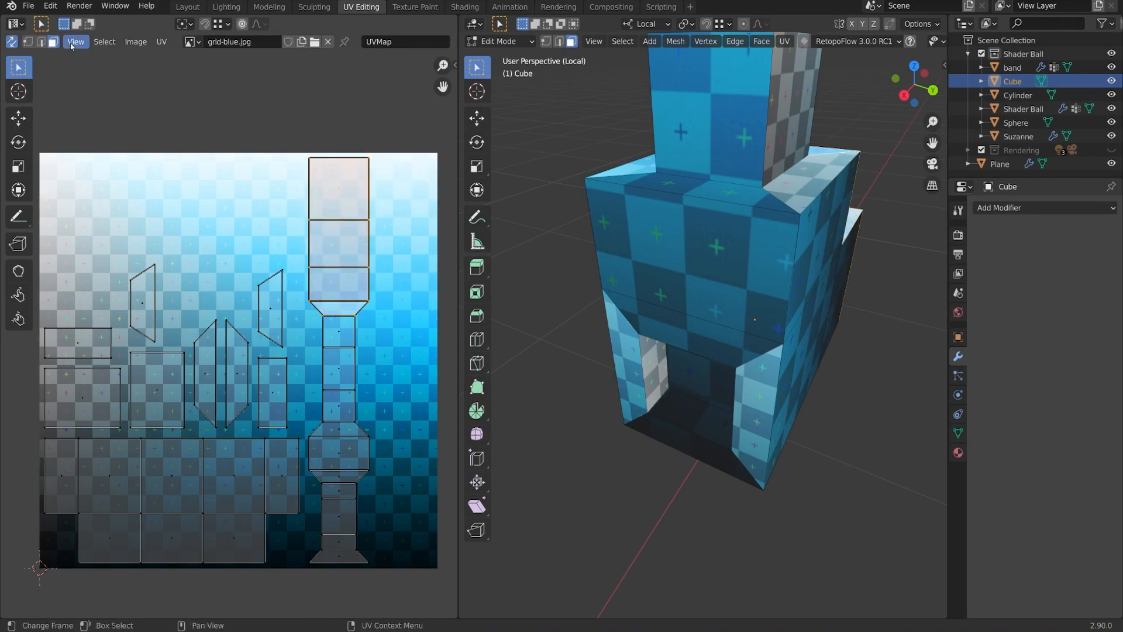
{"action": "left_click", "coordinate": [11, 41]}
{"action": "key", "text": "a"}
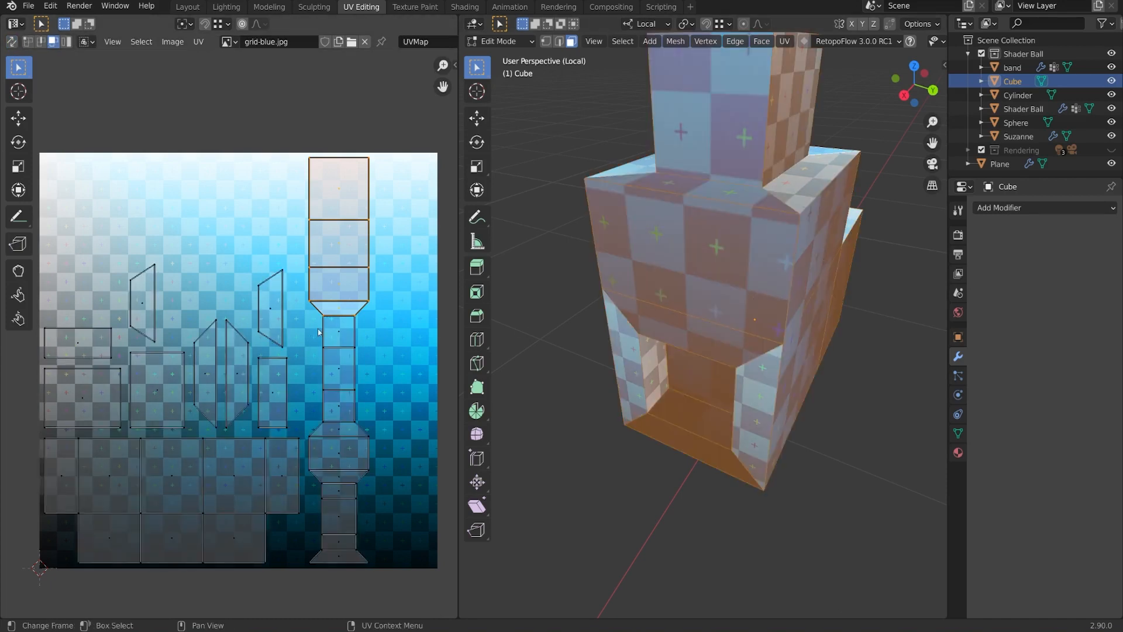
{"action": "scroll", "coordinate": [328, 345], "scroll_direction": "up", "scroll_amount": 2}
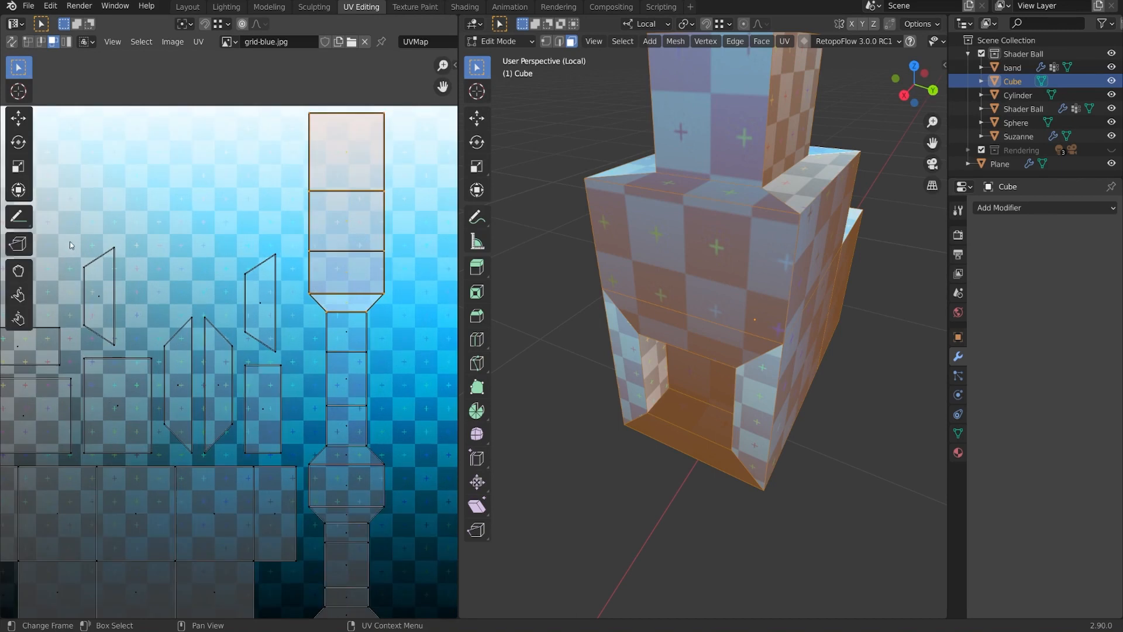
Rip the top UV island off the long strip with UV Rip and move it to the right.
{"action": "left_click", "coordinate": [16, 248]}
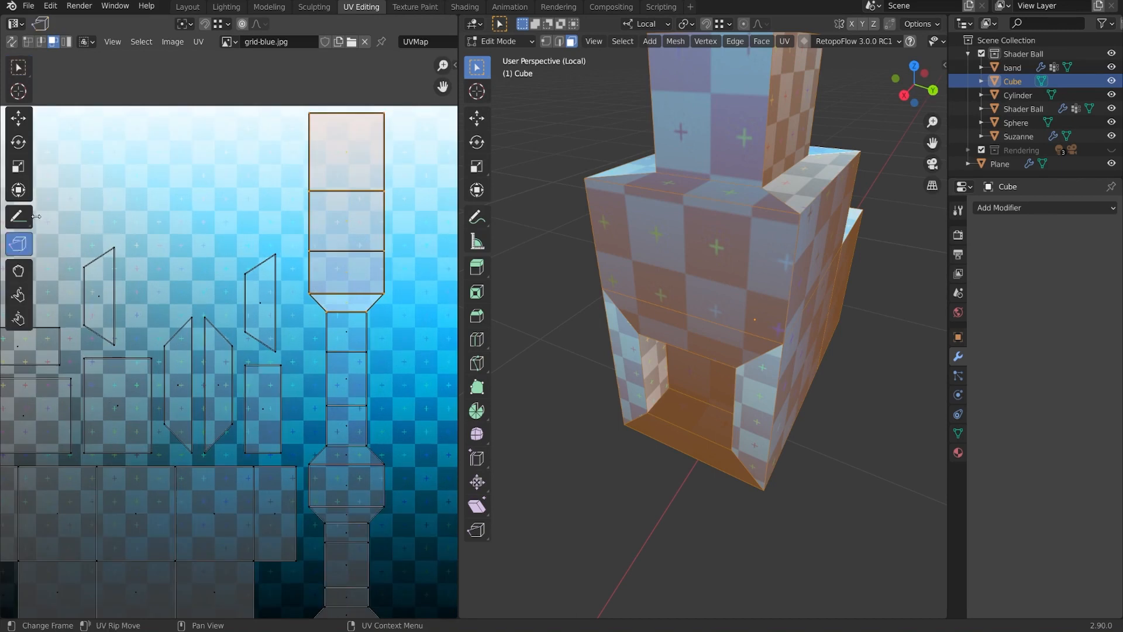
{"action": "left_click_drag", "start_coordinate": [37, 212], "coordinate": [83, 211]}
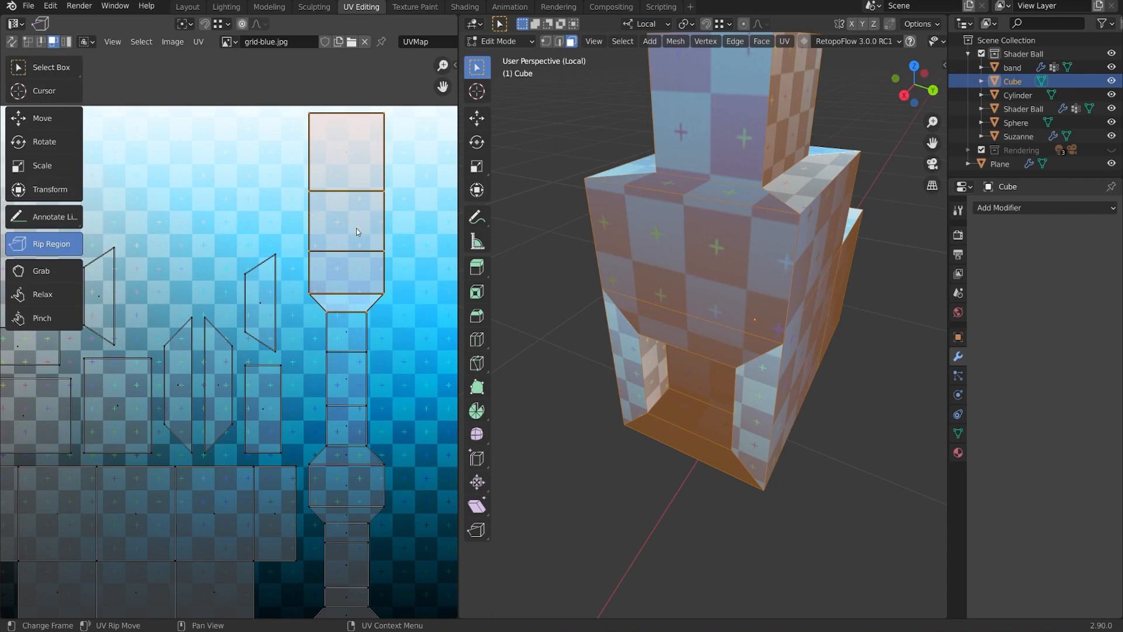
{"action": "left_click_drag", "start_coordinate": [357, 231], "coordinate": [428, 349]}
{"action": "middle_click_drag", "start_coordinate": [298, 201], "coordinate": [243, 184]}
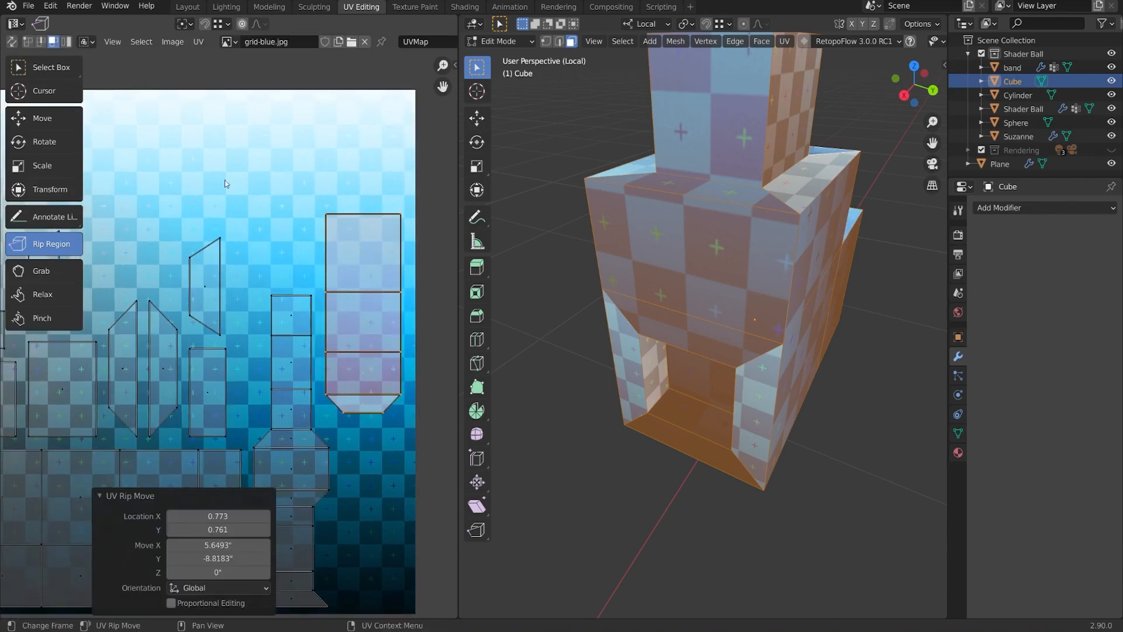
Return to box selection, switch to edge select mode, deselect everything and orbit the model.
{"action": "left_click", "coordinate": [46, 68]}
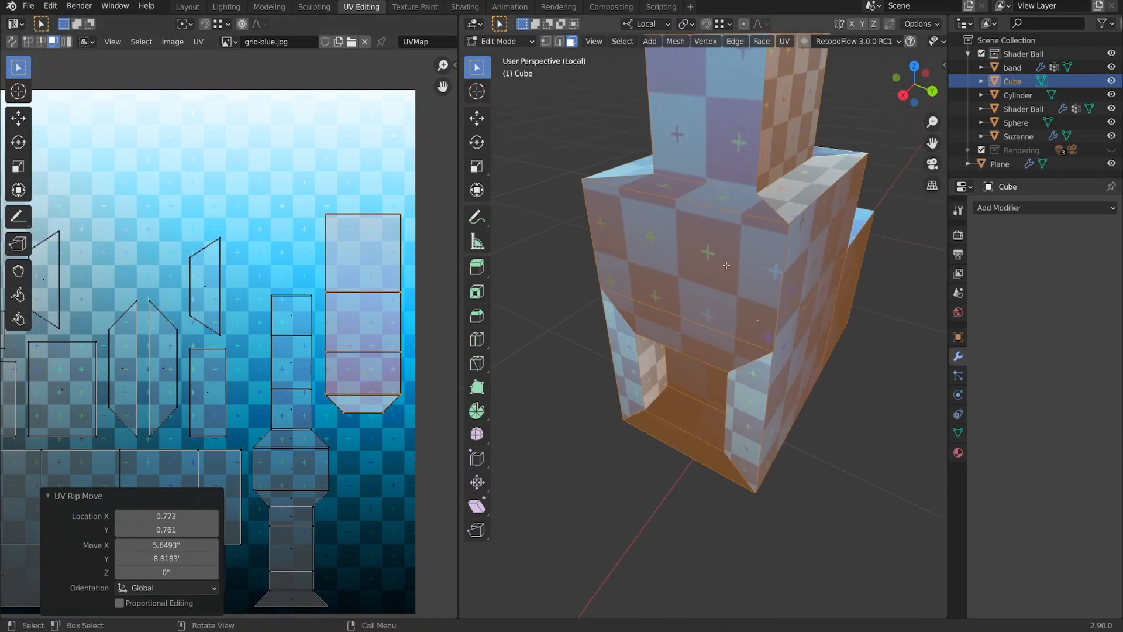
{"action": "key", "text": "2"}
{"action": "key", "text": "alt+a"}
{"action": "middle_click_drag", "start_coordinate": [740, 258], "coordinate": [653, 229]}
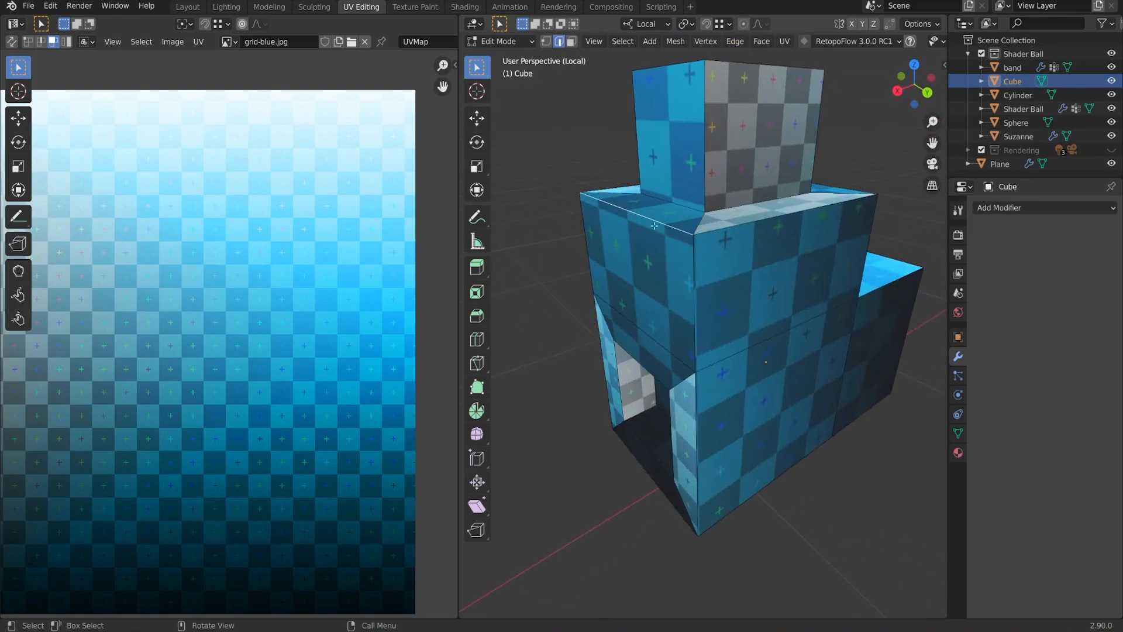
Try ripping the top front edge with V, undo it, and select the whole mesh.
{"action": "key", "text": "v"}
{"action": "left_click", "coordinate": [637, 268]}
{"action": "key", "text": "ctrl+z"}
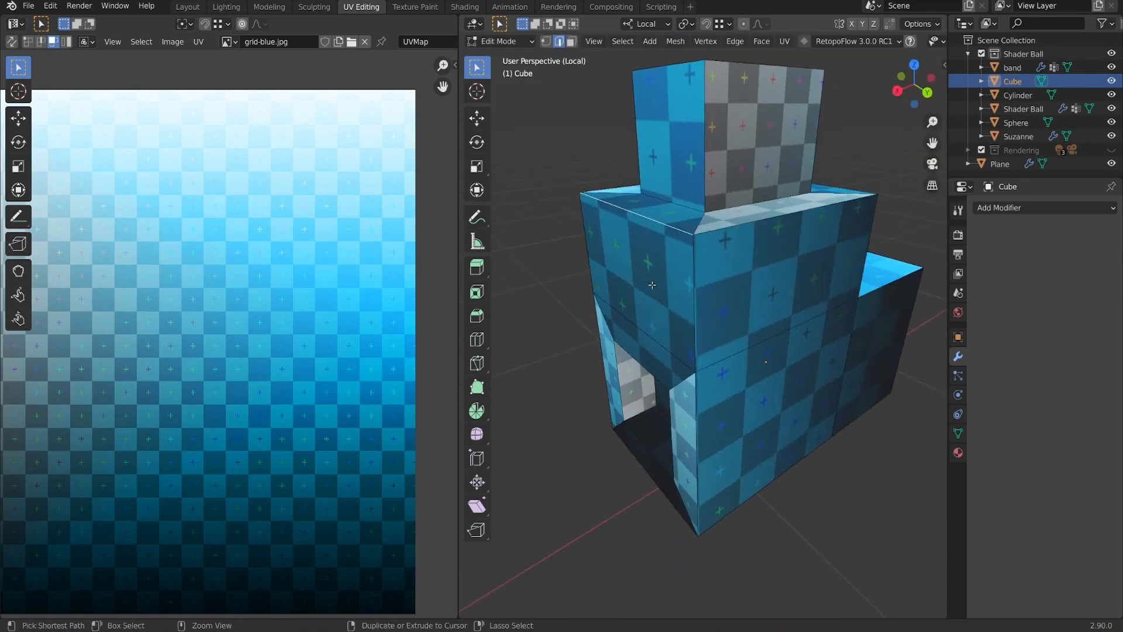
{"action": "key", "text": "a"}
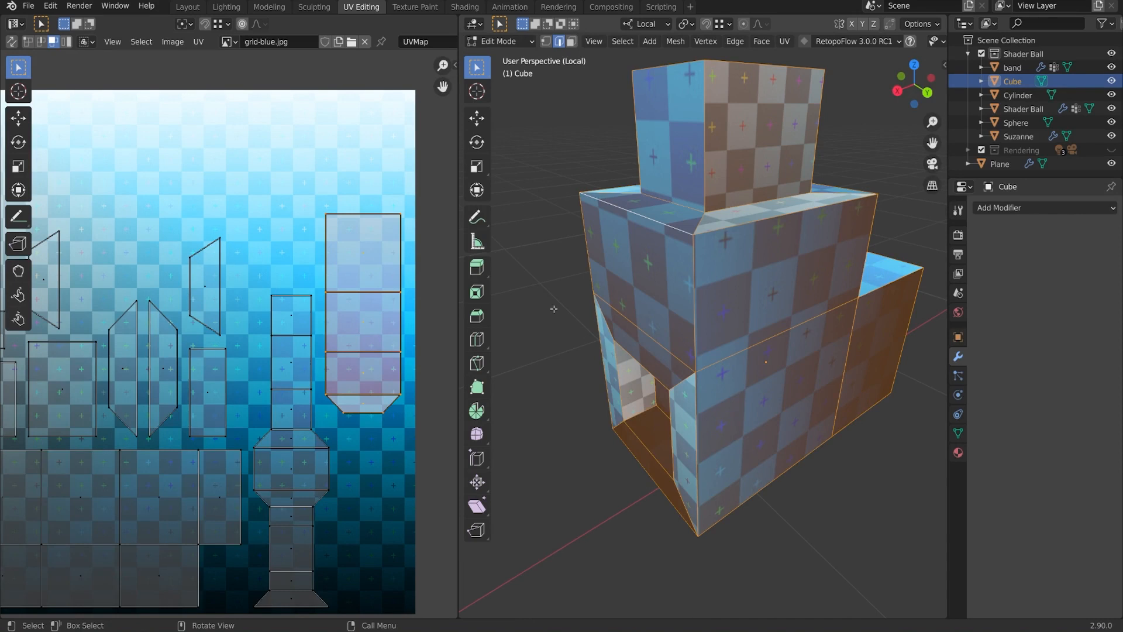
Trial-move a UV face, undo the last move, then frame the grid image and select all UV islands.
{"action": "left_click", "coordinate": [371, 258]}
{"action": "key", "text": "g"}
{"action": "left_click", "coordinate": [386, 261]}
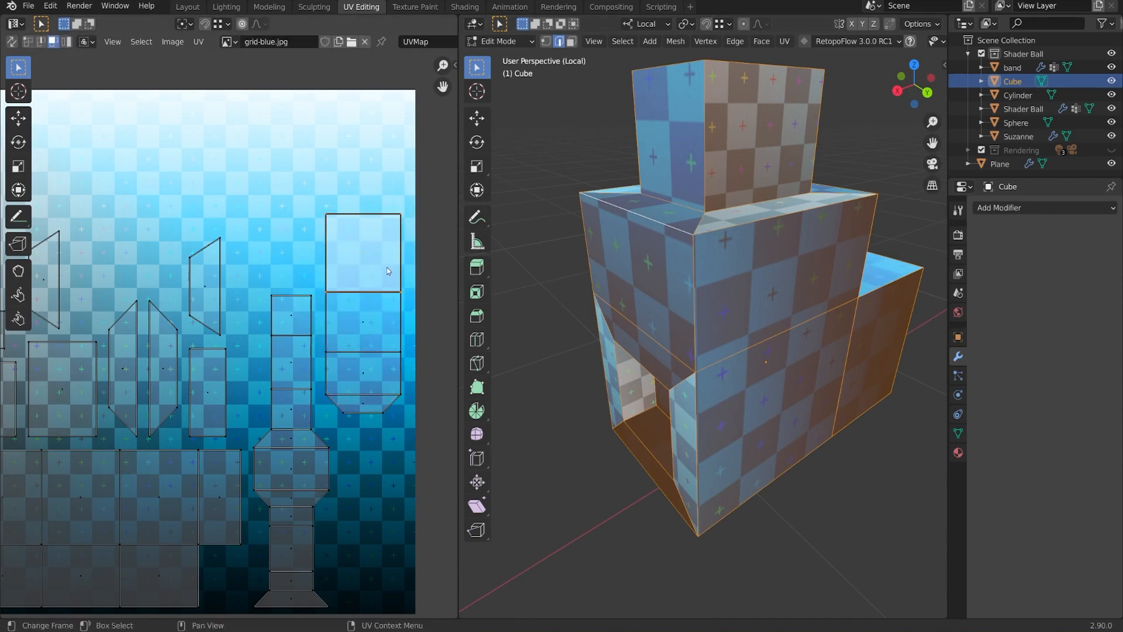
{"action": "key", "text": "g"}
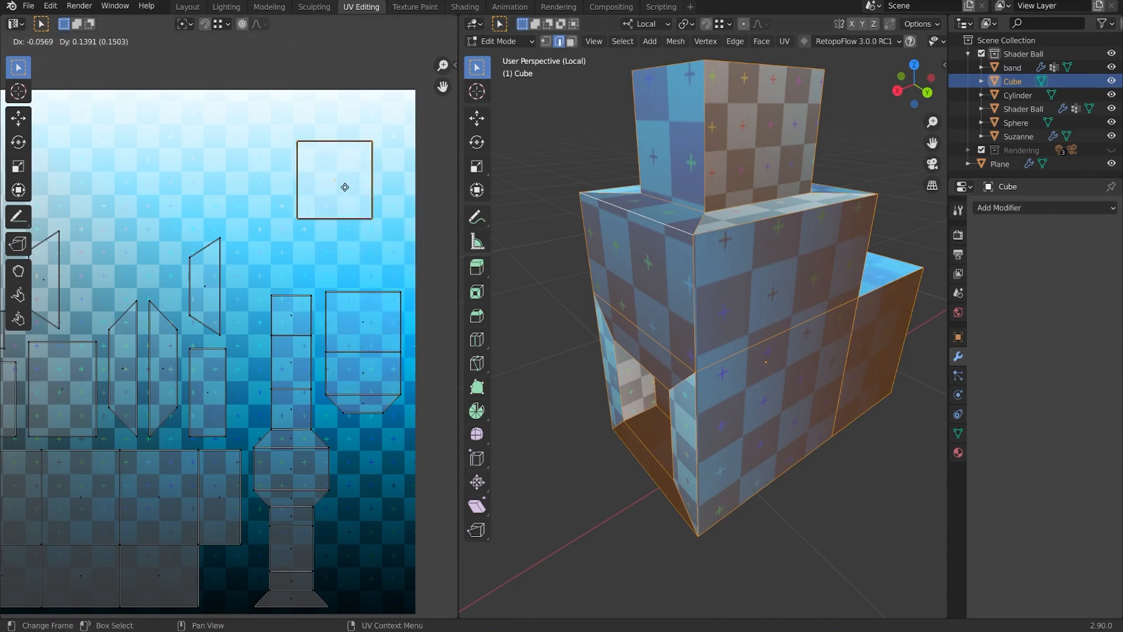
{"action": "left_click", "coordinate": [306, 229]}
{"action": "key", "text": "ctrl+z"}
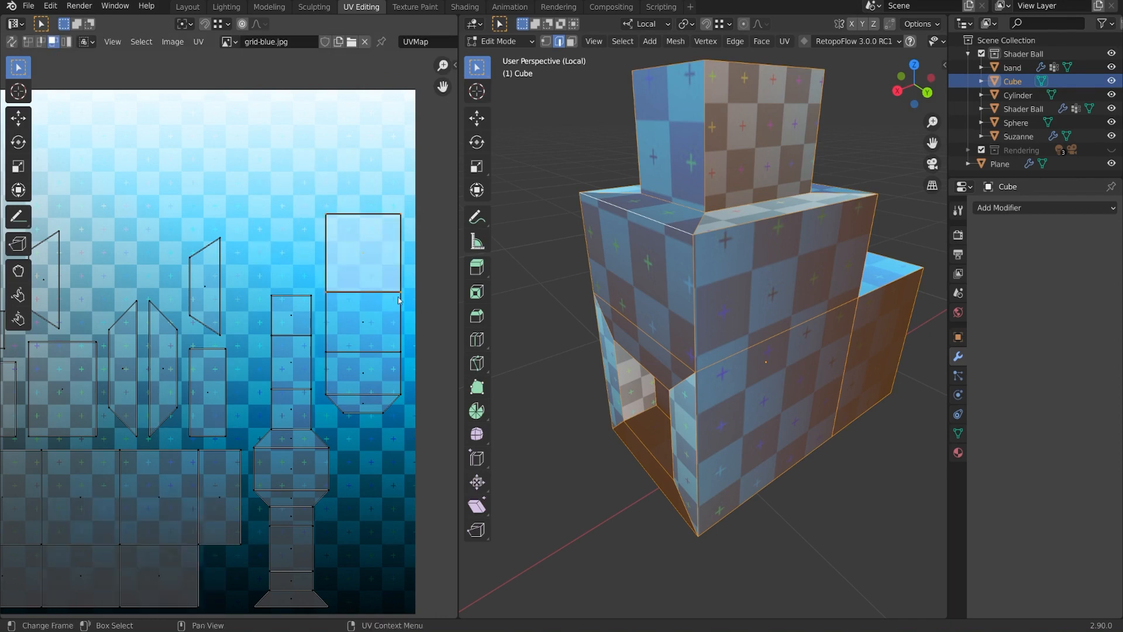
{"action": "key", "text": "Home"}
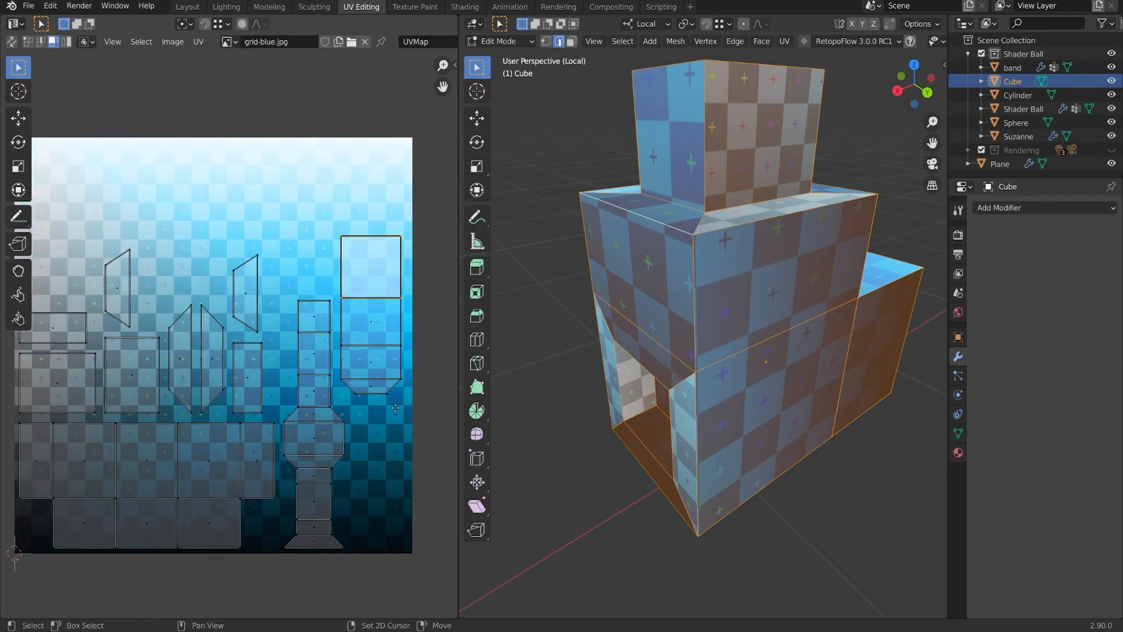
{"action": "key", "text": "a"}
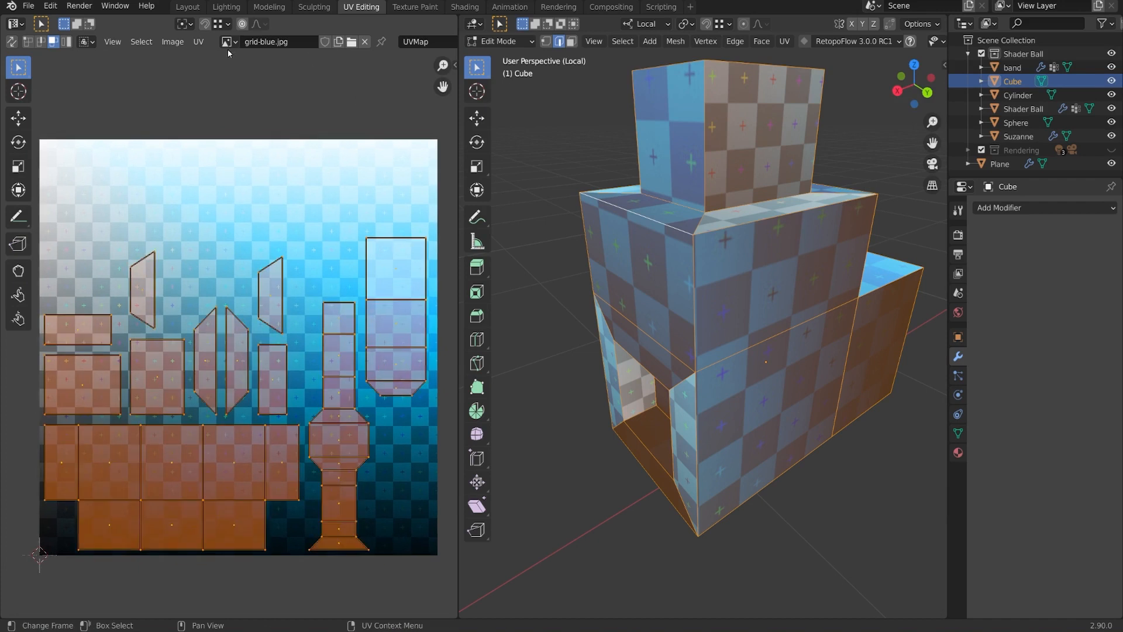
Run UV > Pack Islands to spread the islands across the grid image, then check the model.
{"action": "left_click", "coordinate": [198, 41]}
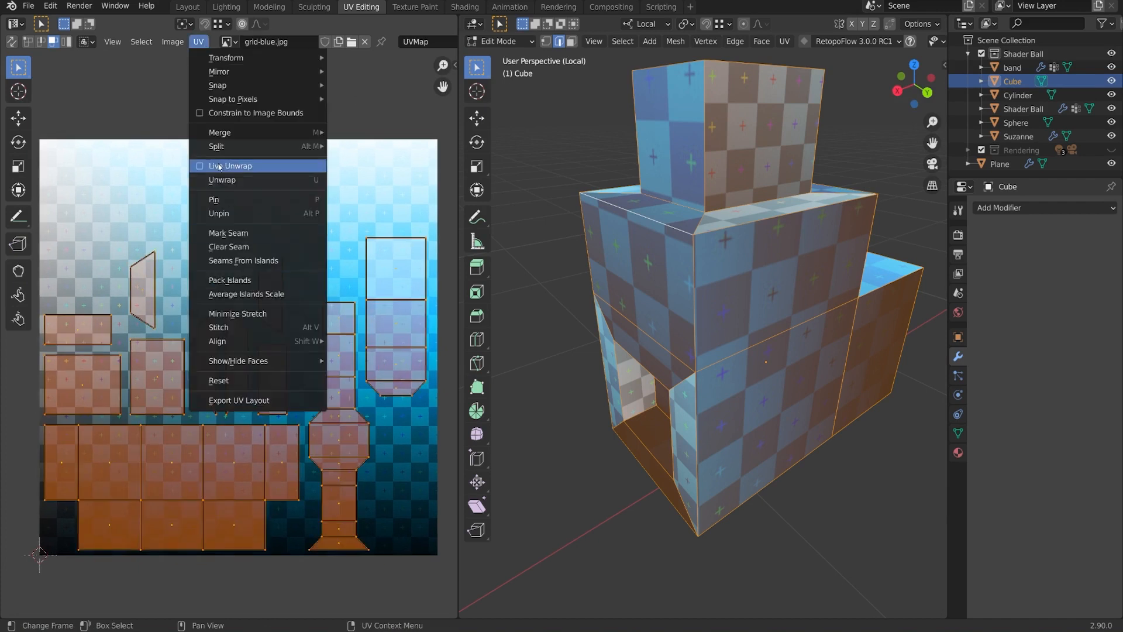
{"action": "left_click", "coordinate": [253, 281]}
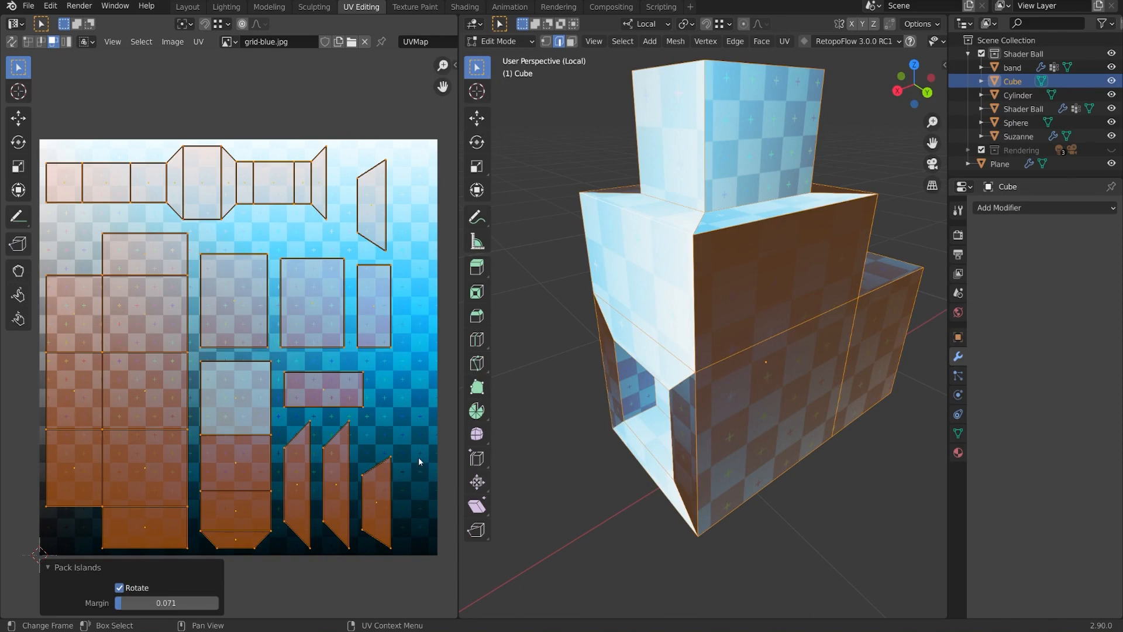
{"action": "middle_click_drag", "start_coordinate": [702, 383], "coordinate": [760, 418]}
{"action": "left_click", "coordinate": [147, 387]}
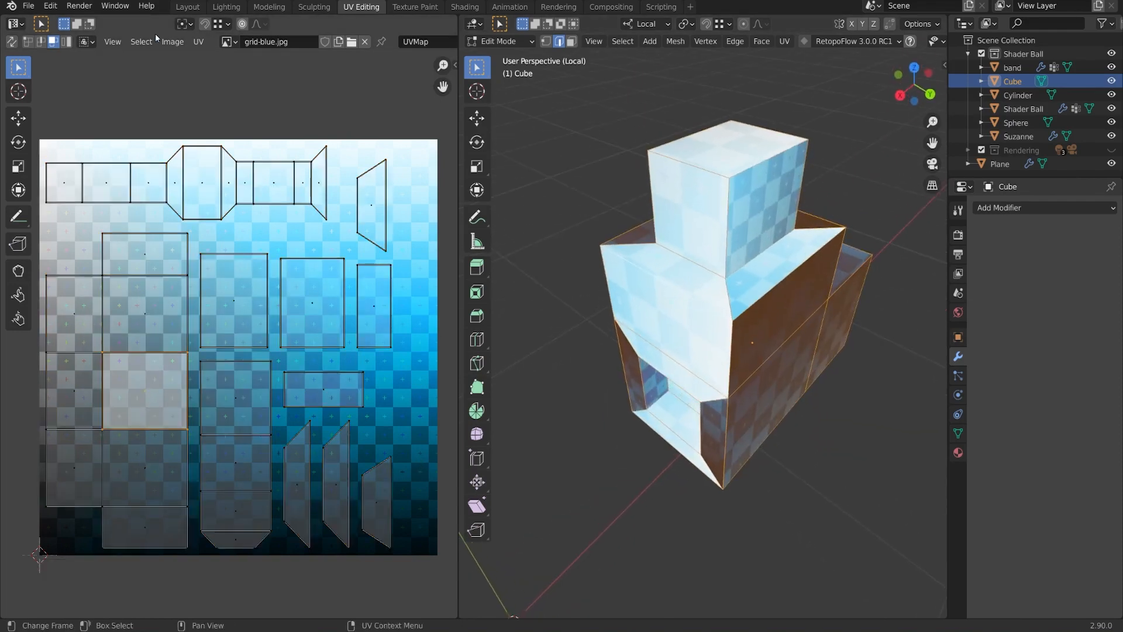
In island select mode, rescale the large left UV island, settling on a 1.220 resize.
{"action": "left_click", "coordinate": [67, 41]}
{"action": "left_click", "coordinate": [130, 378]}
{"action": "key", "text": "s"}
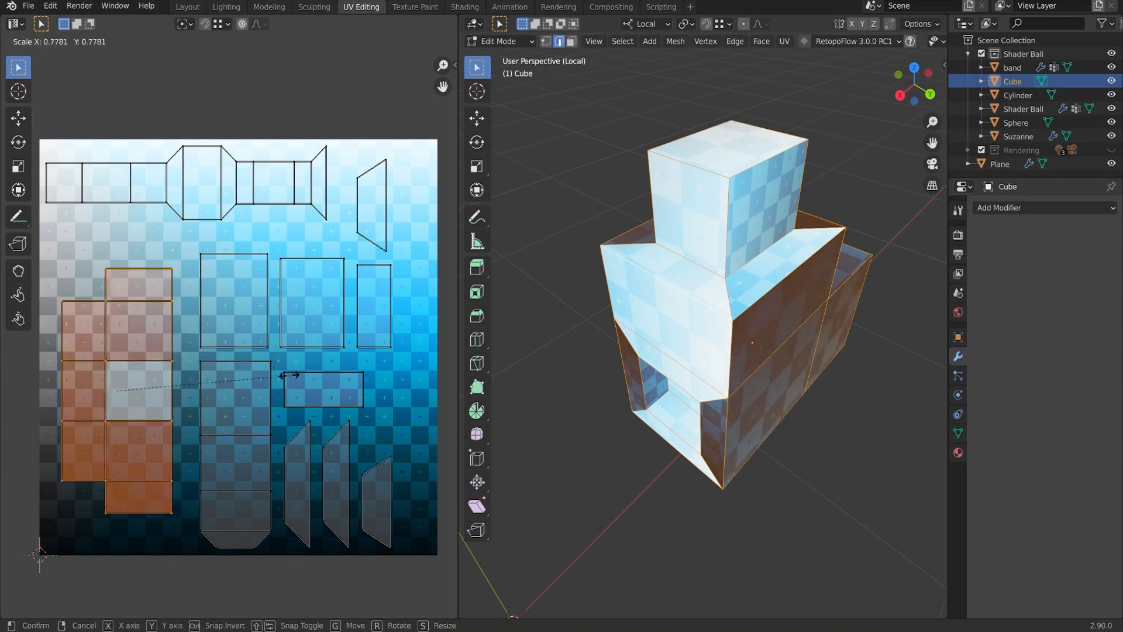
{"action": "left_click", "coordinate": [215, 374]}
{"action": "middle_click_drag", "start_coordinate": [778, 313], "coordinate": [738, 304]}
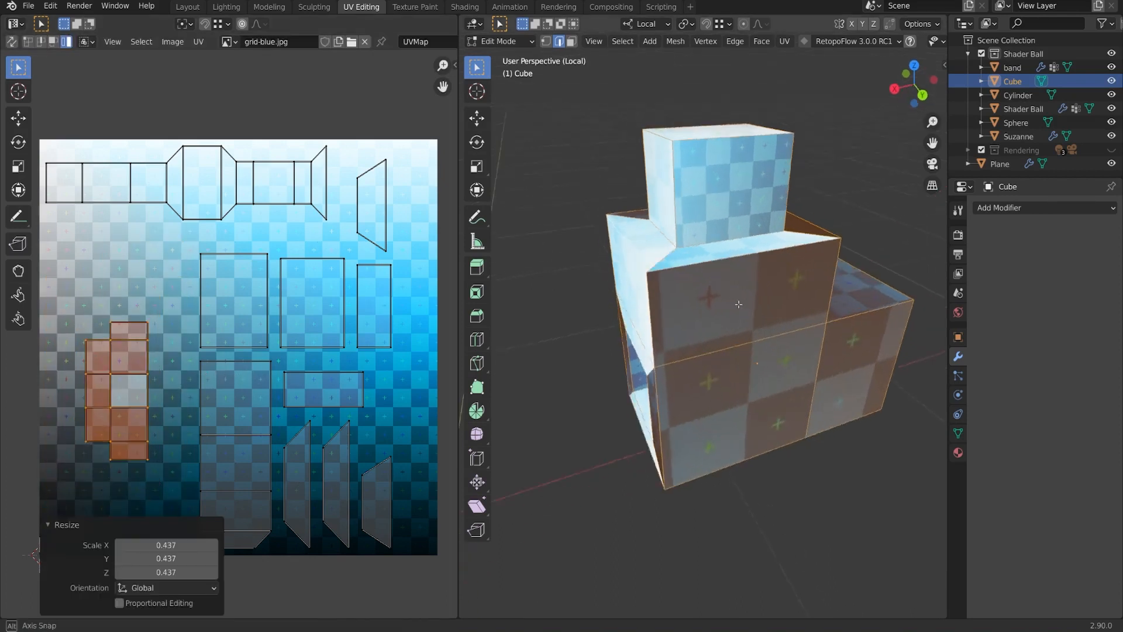
{"action": "middle_click_drag", "start_coordinate": [738, 304], "coordinate": [709, 299]}
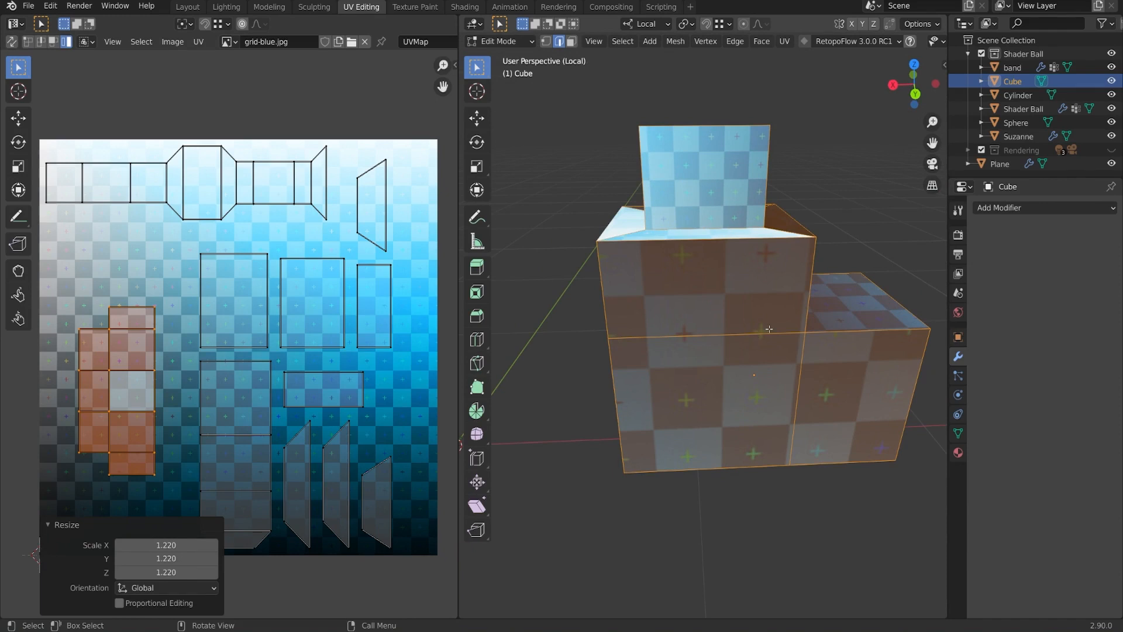
Collapse the resize panel, inspect the checker sizes from several angles, then deselect all.
{"action": "mouse_move", "coordinate": [757, 334]}
{"action": "middle_mouse_down"}
{"action": "mouse_move", "coordinate": [653, 358]}
{"action": "mouse_move", "coordinate": [755, 348]}
{"action": "middle_mouse_up"}
{"action": "middle_click_drag", "start_coordinate": [339, 395], "coordinate": [326, 365]}
{"action": "left_click", "coordinate": [58, 524]}
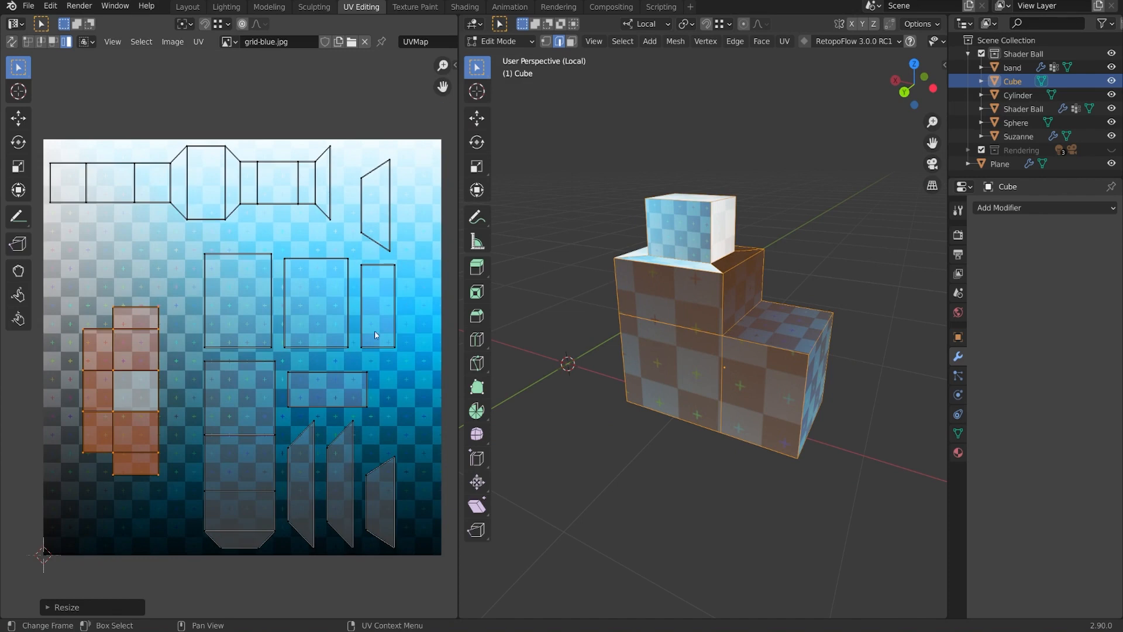
{"action": "scroll", "coordinate": [781, 377], "scroll_direction": "up", "scroll_amount": 1}
{"action": "middle_click_drag", "start_coordinate": [781, 377], "coordinate": [810, 375]}
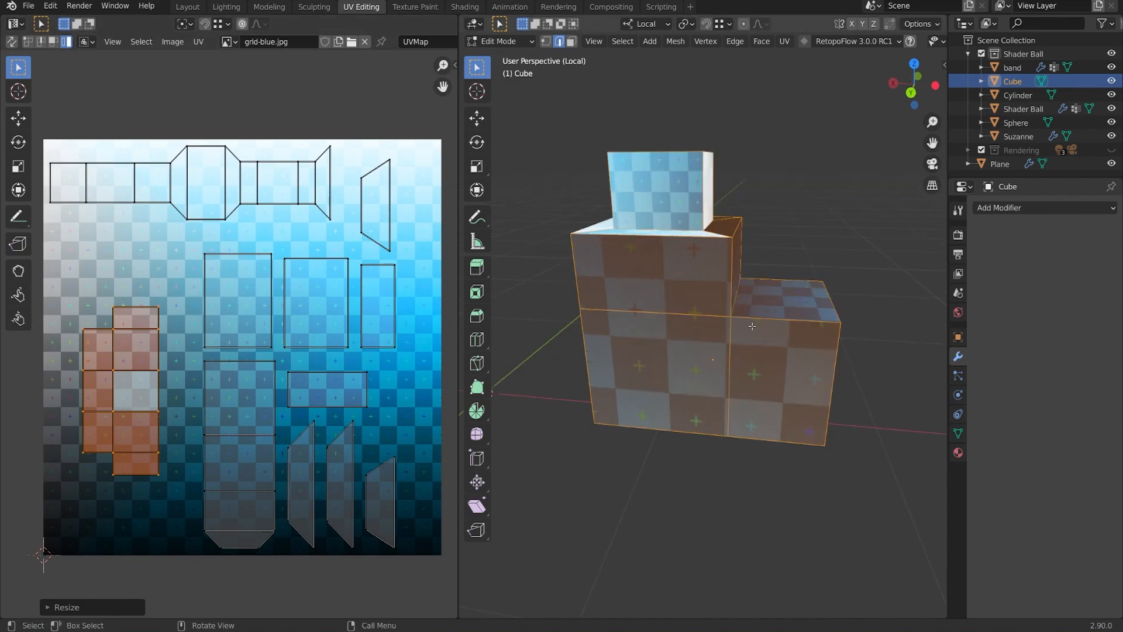
{"action": "middle_click_drag", "start_coordinate": [751, 326], "coordinate": [686, 319]}
{"action": "scroll", "coordinate": [685, 319], "scroll_direction": "up", "scroll_amount": 4}
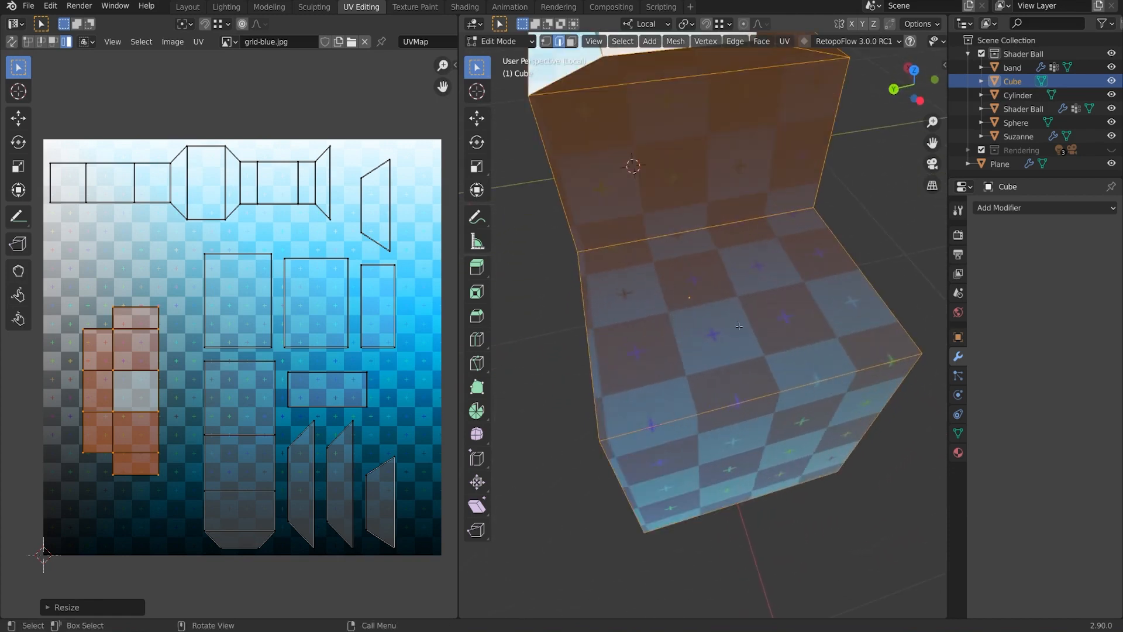
{"action": "key", "text": "KP_Decimal"}
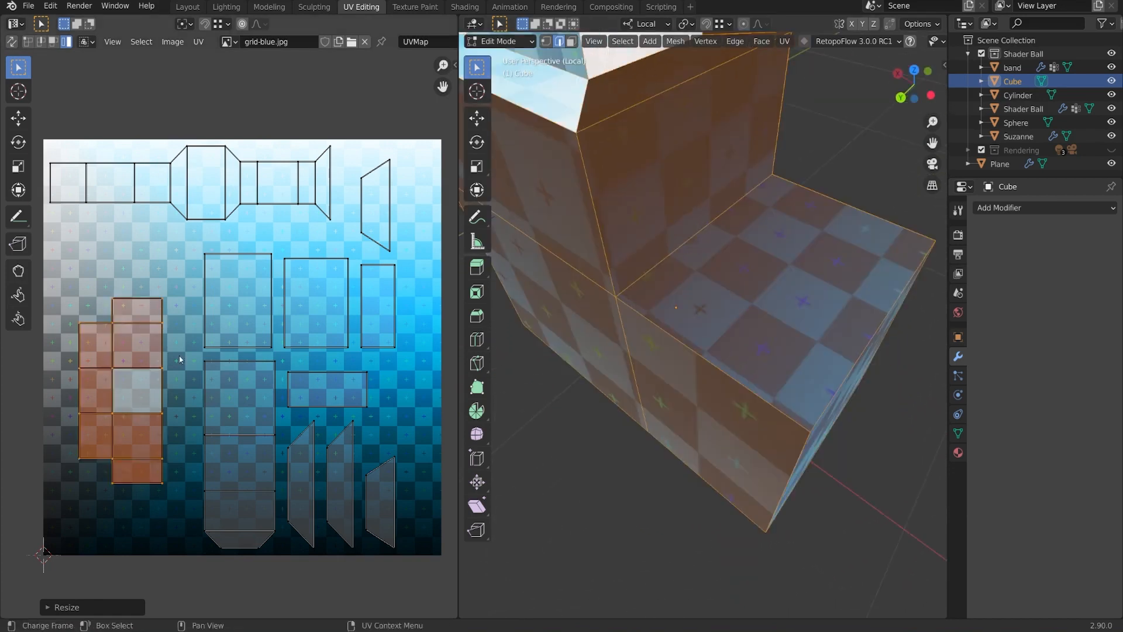
{"action": "middle_click_drag", "start_coordinate": [609, 413], "coordinate": [634, 390]}
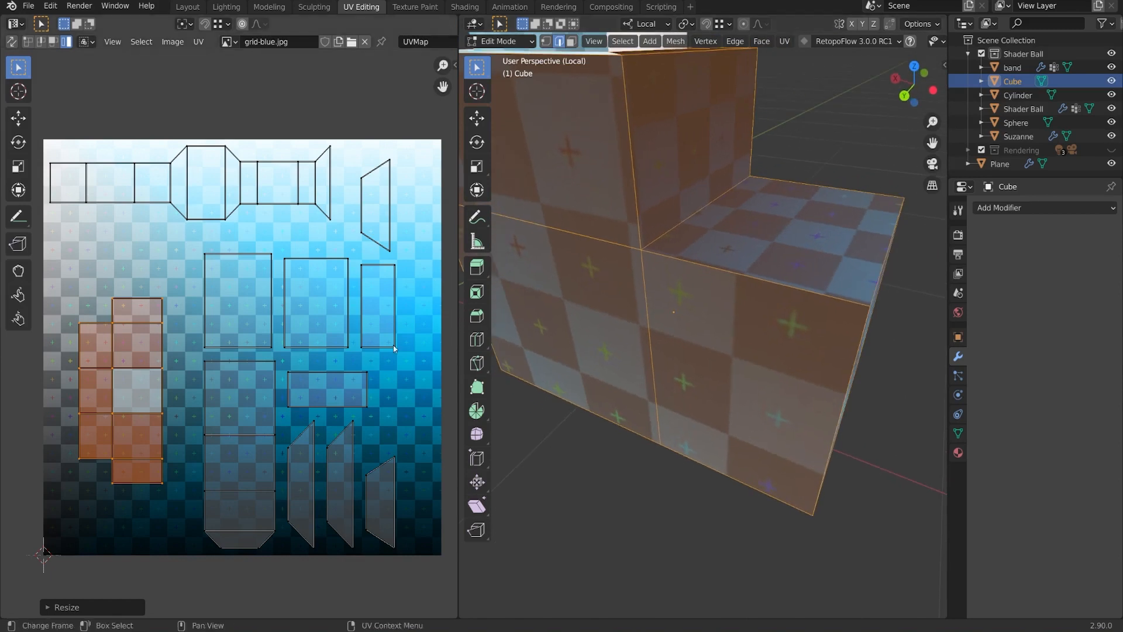
{"action": "key", "text": "alt+a"}
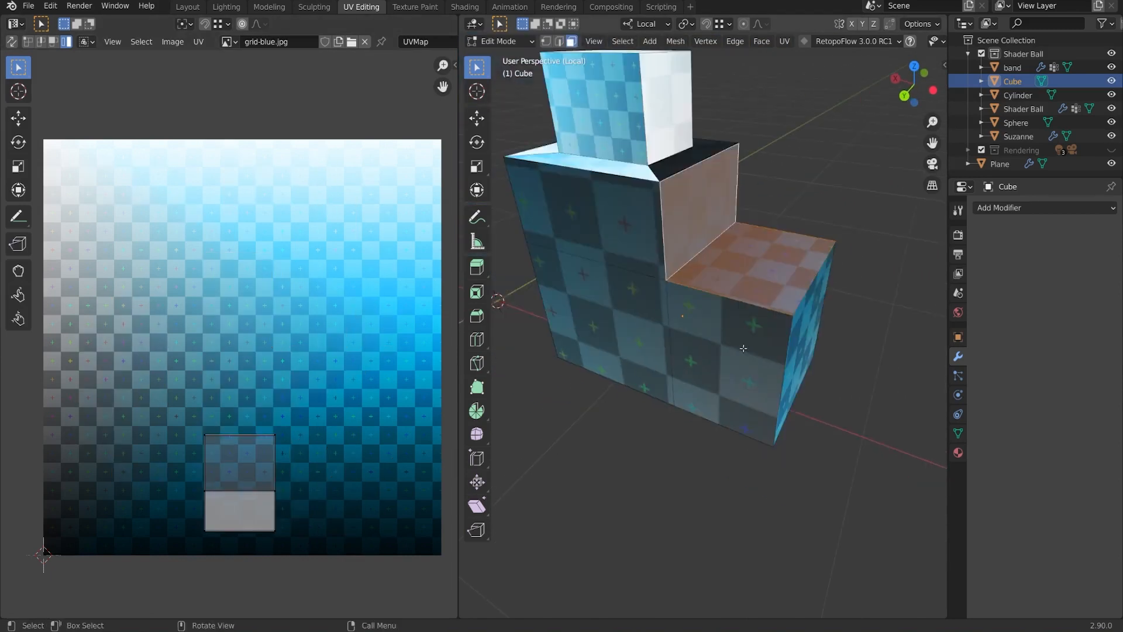
Select all mesh and UV islands, apply Average Islands Scale, then Pack Islands again.
{"action": "middle_click_drag", "start_coordinate": [743, 348], "coordinate": [741, 349]}
{"action": "key", "text": "a"}
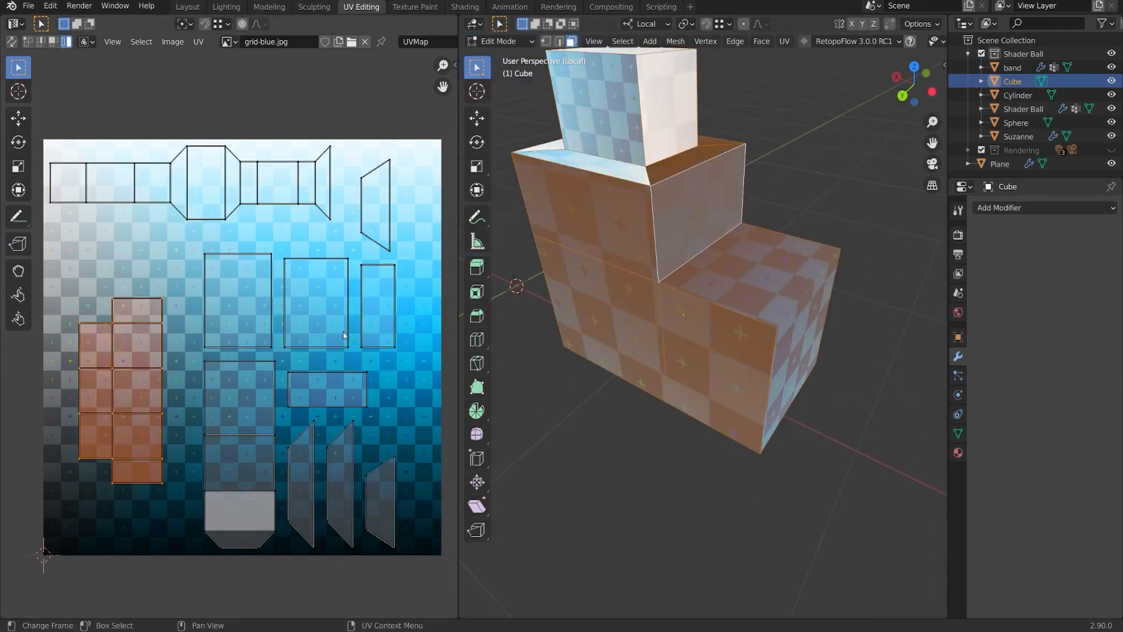
{"action": "key", "text": "a"}
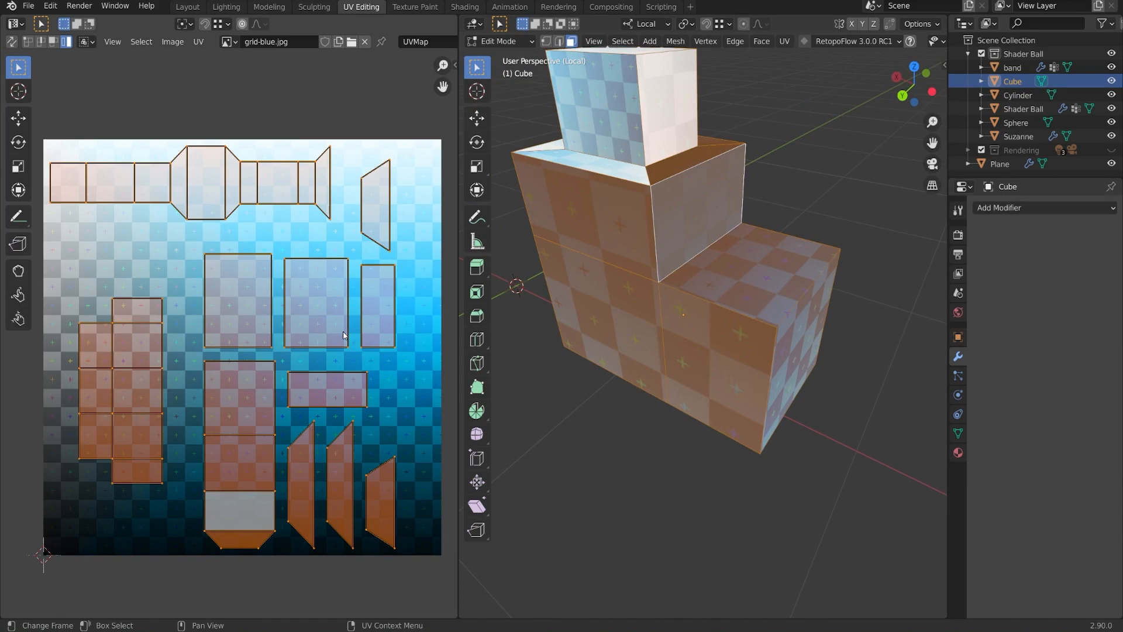
{"action": "left_click", "coordinate": [200, 42]}
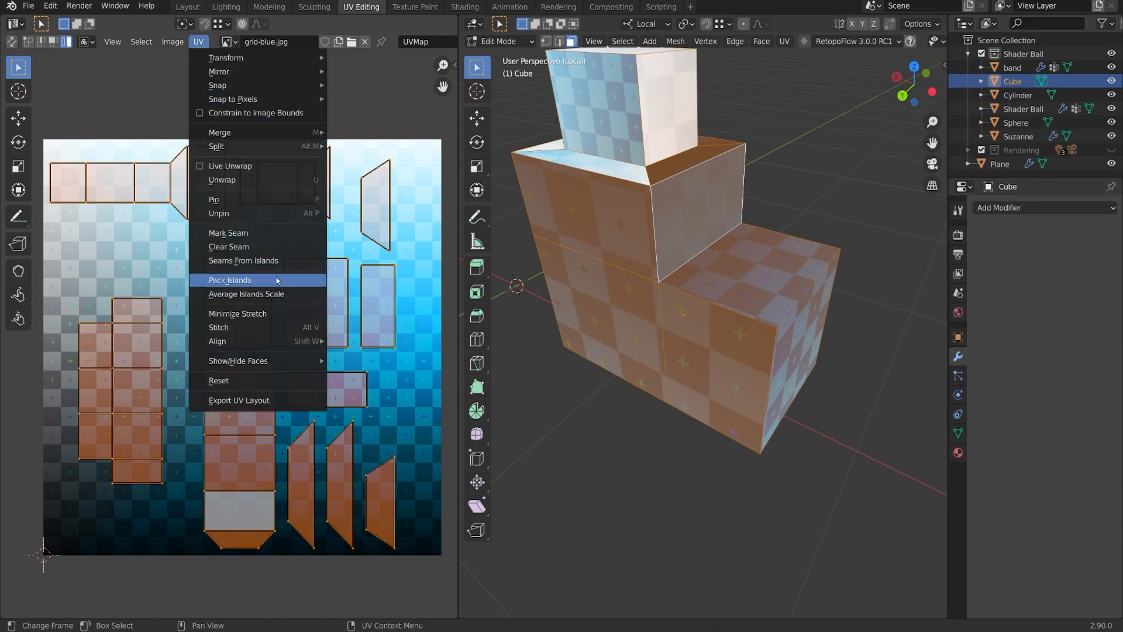
{"action": "left_click", "coordinate": [281, 294]}
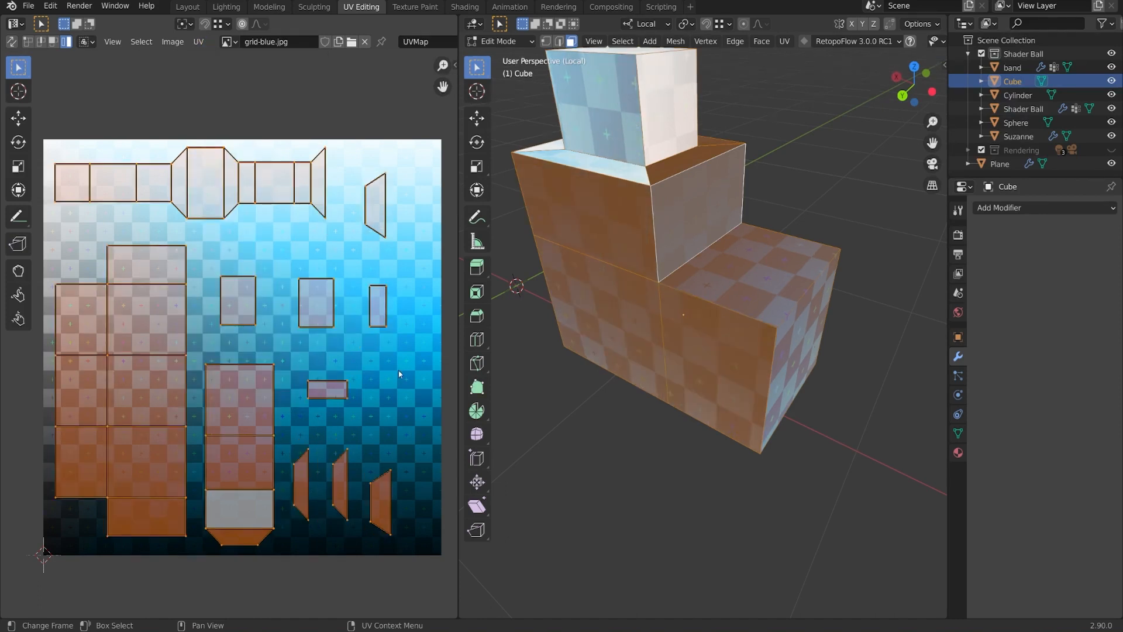
{"action": "left_click", "coordinate": [199, 42]}
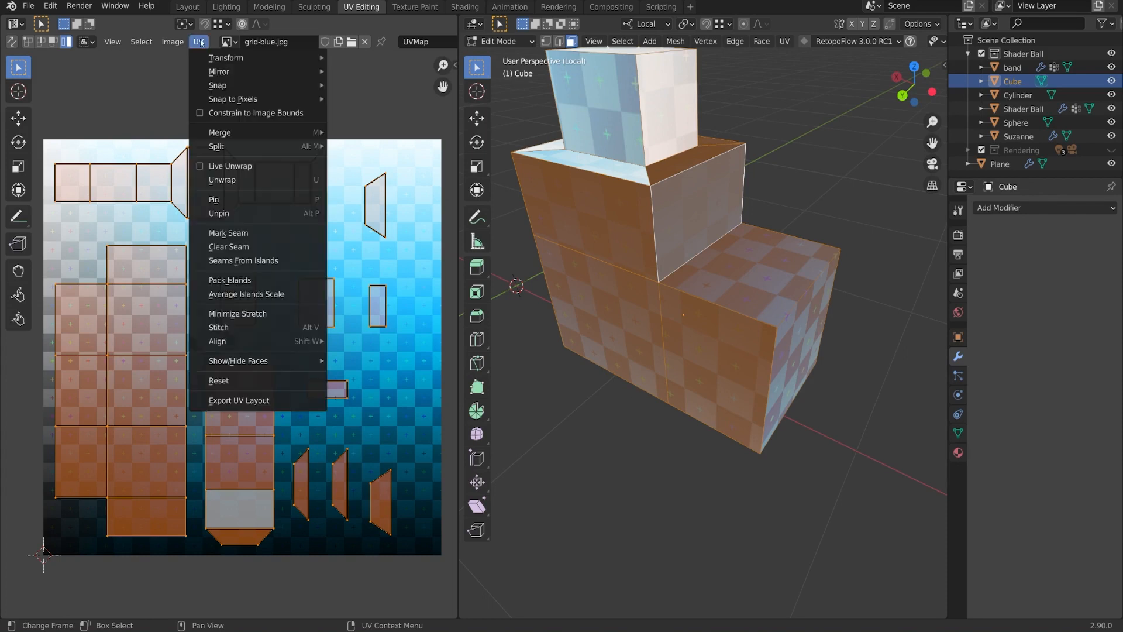
{"action": "left_click", "coordinate": [265, 285]}
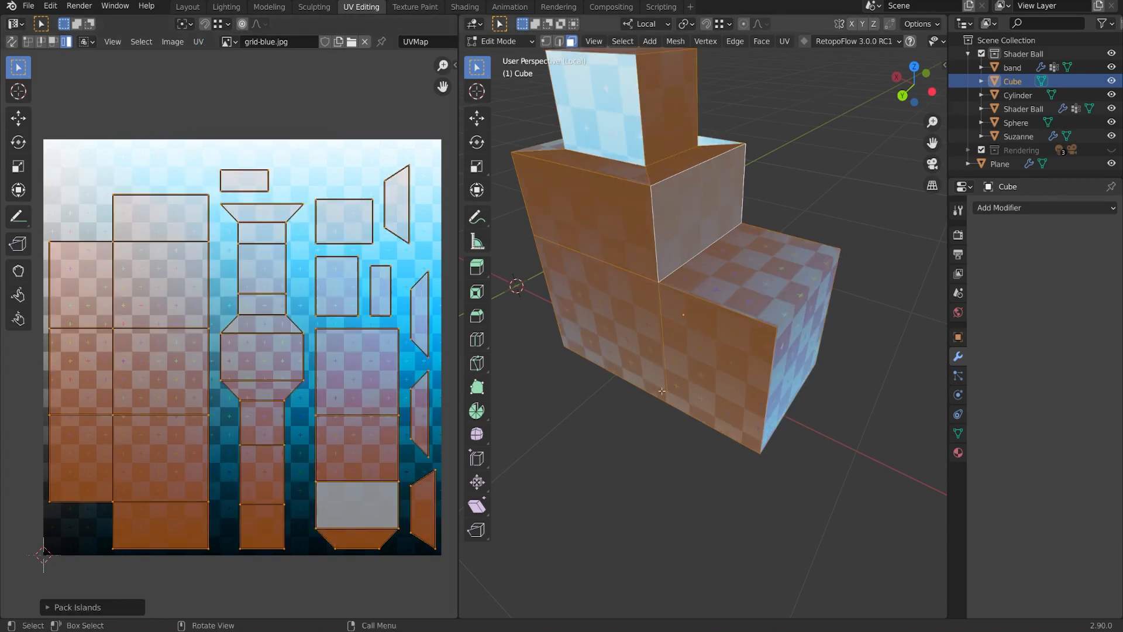